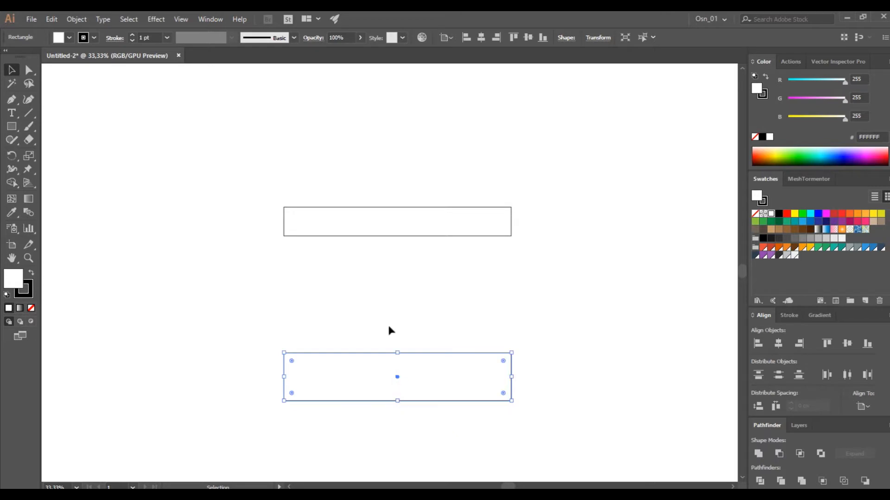
Copy the lower rectangle and reduce the copy to a thin strip along its bottom edge
scroll(398, 325, "down", 2)
left_click_drag(437, 311, 438, 358)
left_click_drag(398, 396, 398, 353)
left_click(407, 377)
scroll(431, 380, "up", 2)
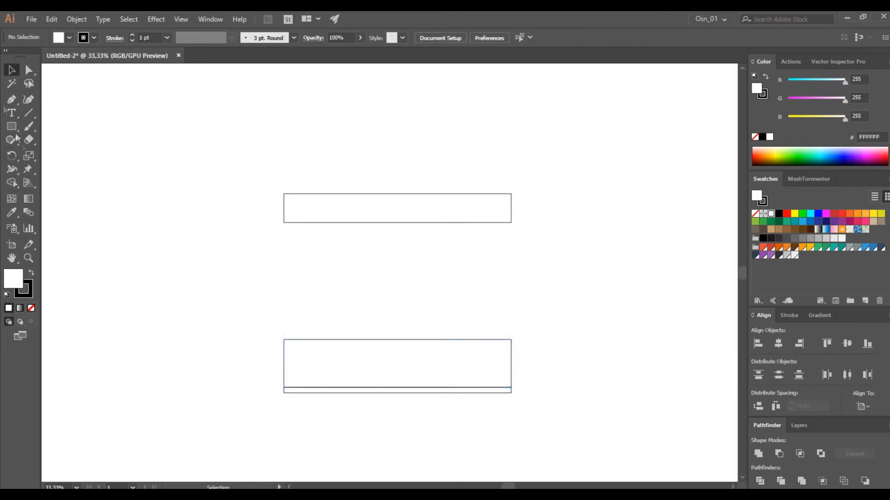
Draw an ellipse about 1215 px wide and 174 px high centred on the upper rectangle's top edge and send it to the back
left_click_drag(14, 128, 60, 151)
left_click_drag(378, 202, 512, 204)
left_click_drag(442, 182, 442, 189)
key("ctrl+shift+bracketleft")
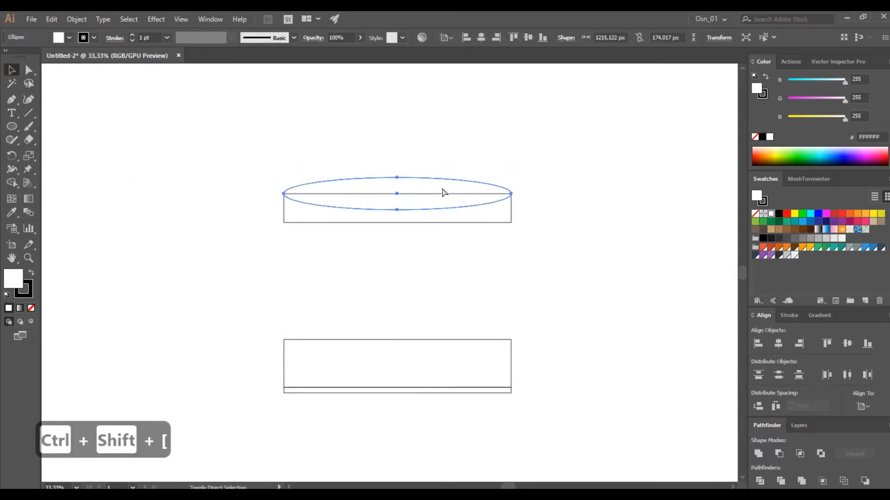
Stretch the ellipse's height so that it forms a taller dome above the upper rectangle
left_click(417, 160)
left_click(411, 182)
left_click_drag(412, 184, 402, 166)
left_click(452, 261)
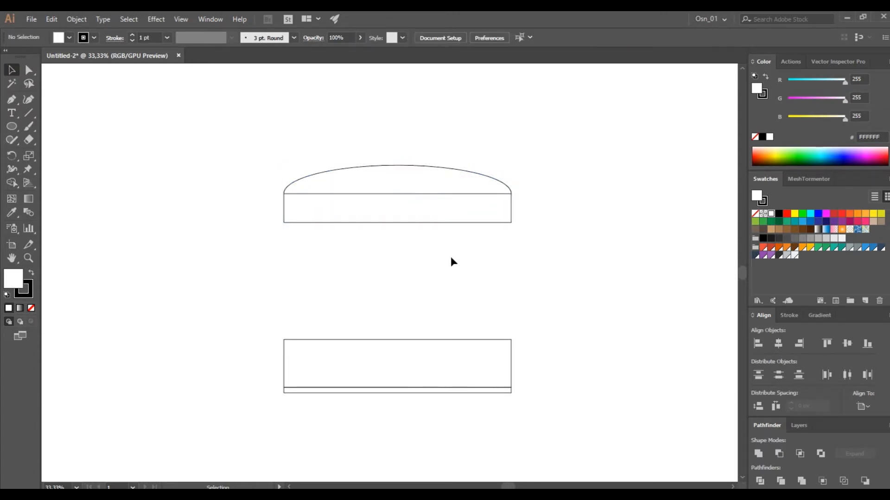
Draw a square centred between the lid and the base and place a copy of it over the middle of the lid
left_click_drag(11, 133, 47, 127)
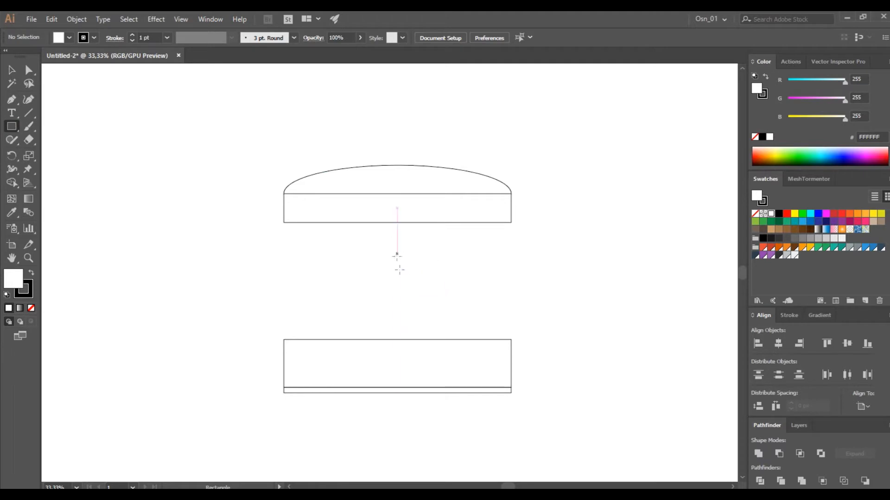
mouse_move(397, 273)
left_mouse_down()
mouse_move(428, 242)
mouse_move(404, 213)
mouse_move(404, 175)
mouse_move(400, 186)
left_mouse_up()
left_click(471, 292)
left_click_drag(406, 261, 409, 210, "alt")
key("ctrl+shift+a")
left_click(414, 243)
scroll(426, 243, "up", 2)
left_click_drag(369, 263, 369, 251, "alt+shift")
left_click_drag(364, 169, 377, 190, "shift")
key("ctrl+z")
key("ctrl+z")
key("ctrl+z")
left_click_drag(373, 234, 456, 273)
key("Delete")
Paste a copy of the rectangle on the lid in front and shrink it to a small inset panel in its upper half
left_click(376, 138)
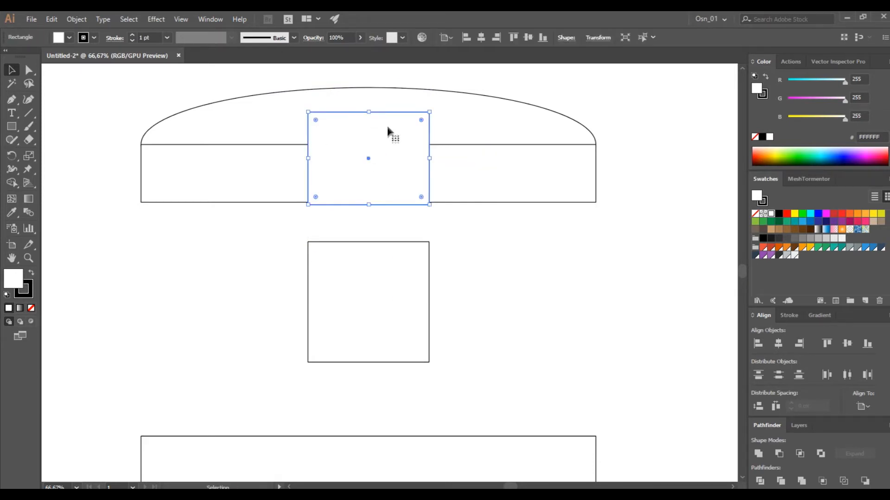
key("ctrl+c")
key("ctrl+f")
left_click_drag(430, 158, 422, 158, "alt")
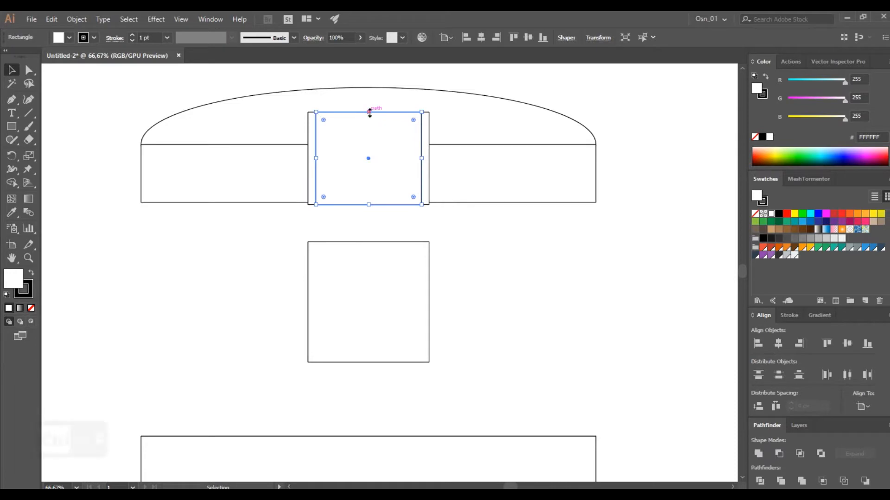
left_click_drag(369, 112, 368, 121, "alt")
left_click_drag(368, 197, 369, 155)
left_click(438, 231)
Widen the central square symmetrically and stretch it to fill the gap between the lid and the base as the body
left_click_drag(390, 297, 359, 286)
key("ctrl+z")
left_click_drag(432, 303, 570, 301, "alt")
left_click_drag(369, 241, 299, 202)
scroll(370, 317, "down", 3)
left_click_drag(369, 228, 369, 302)
left_click(113, 240)
Fine-tune the body rectangle's top and bottom edges to meet the lid's lower edge and the base's upper edge
scroll(148, 197, "up", 3)
left_click(197, 181)
scroll(175, 147, "up", 4)
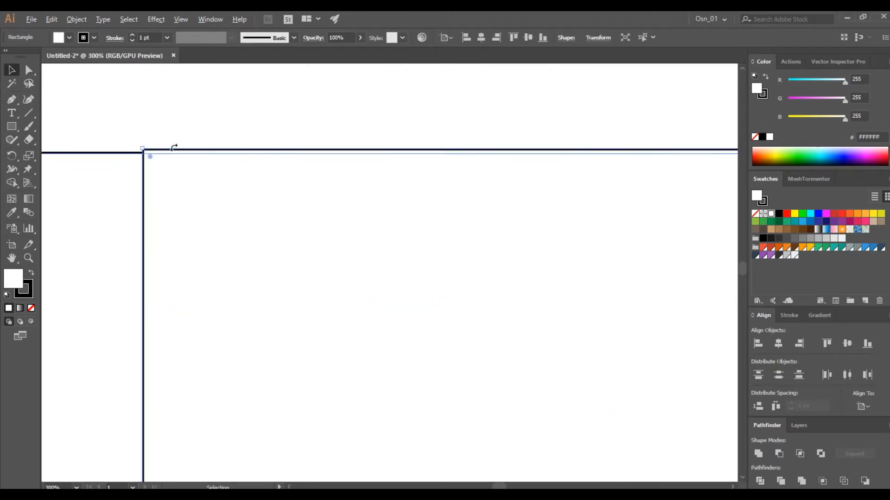
scroll(607, 184, "down", 1)
scroll(575, 183, "right", 4)
scroll(591, 173, "right", 3)
left_click_drag(663, 161, 661, 163)
scroll(397, 228, "left", 2)
scroll(463, 222, "down", 3)
scroll(468, 222, "up", 5)
left_click_drag(479, 225, 478, 227)
scroll(251, 318, "down", 7)
left_click(471, 351)
scroll(401, 341, "down", 5)
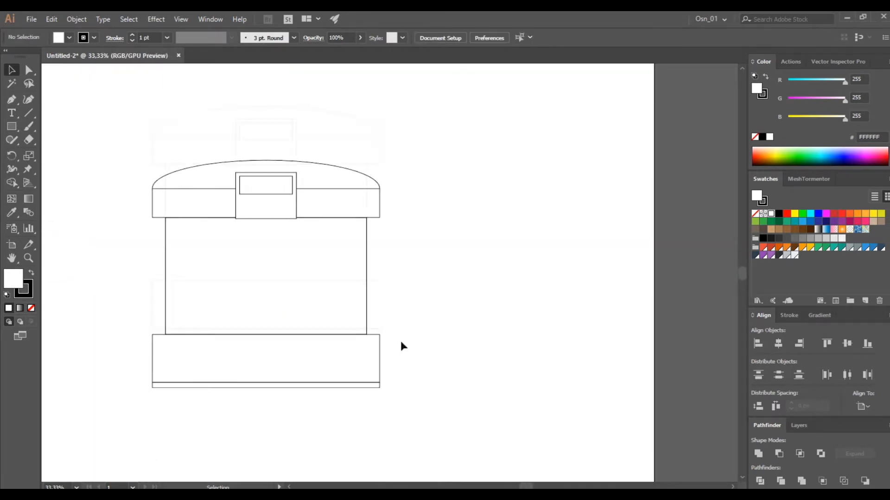
Widen the rectangle on the lid together with its inset panel symmetrically and shift both slightly down
scroll(361, 297, "left", 2)
scroll(304, 217, "up", 1)
left_click(305, 220)
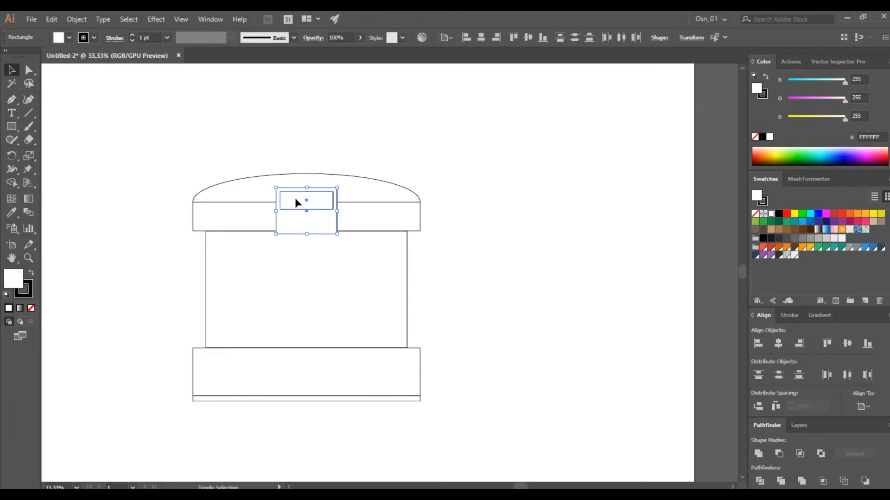
left_click_drag(340, 212, 347, 212)
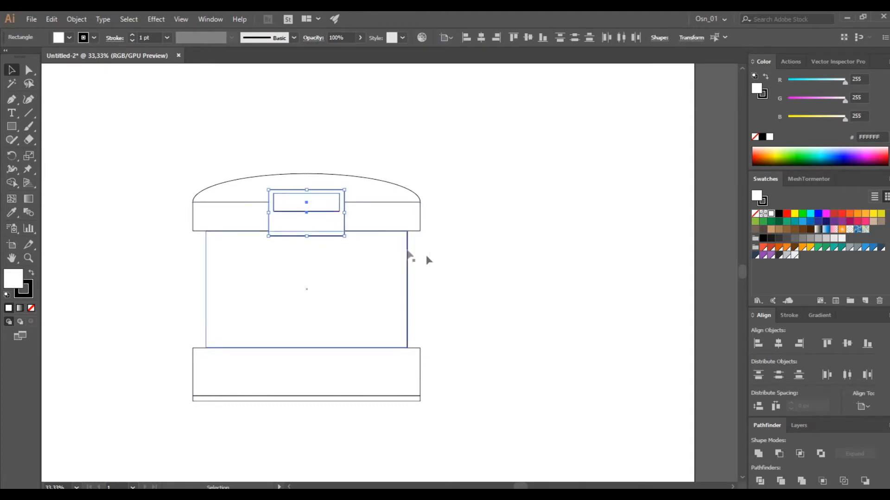
scroll(427, 255, "left", 2)
Narrow the body rectangle slightly on both sides
left_click(448, 275)
left_click_drag(475, 290, 467, 291)
left_click(514, 298)
Copy the thin base strip, shorten it to a foot about 332 × 30 px and place it under the base's left side
scroll(504, 314, "up", 1)
scroll(495, 308, "down", 5)
scroll(470, 299, "left", 2)
left_click_drag(260, 308, 260, 325)
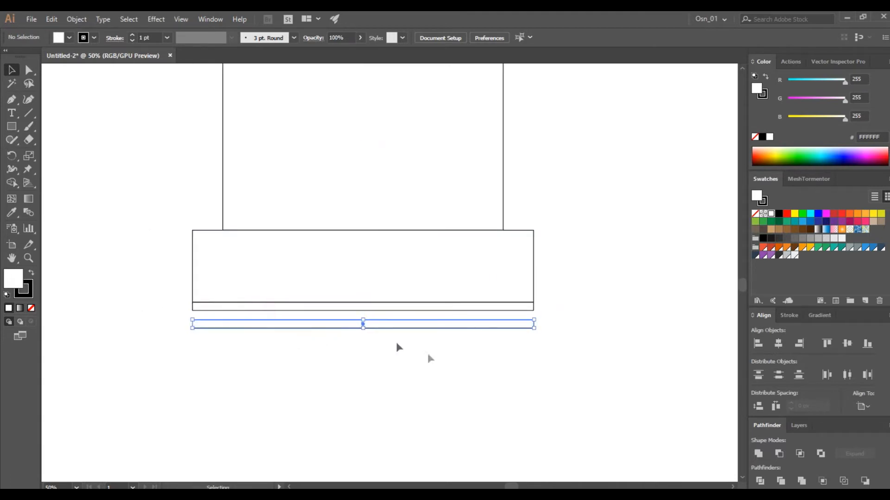
scroll(469, 347, "up", 2)
left_click_drag(596, 301, 409, 301)
left_click_drag(354, 302, 106, 302)
scroll(185, 315, "left", 7)
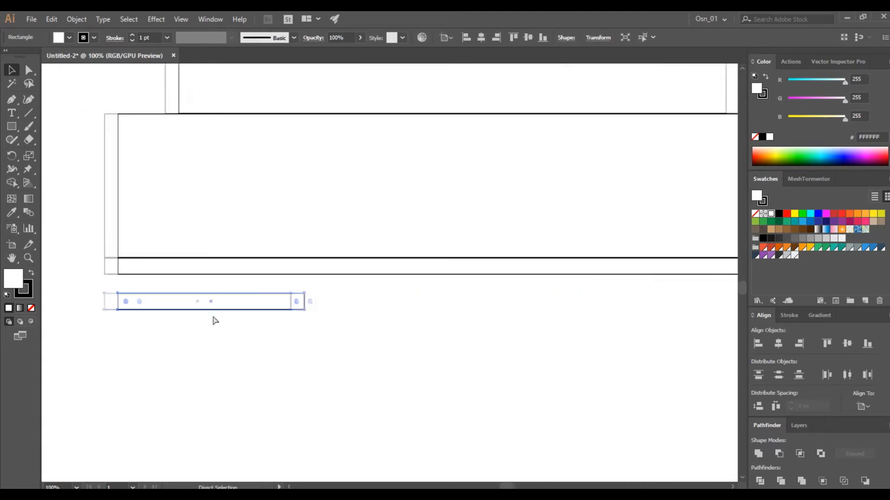
left_click_drag(272, 301, 311, 289)
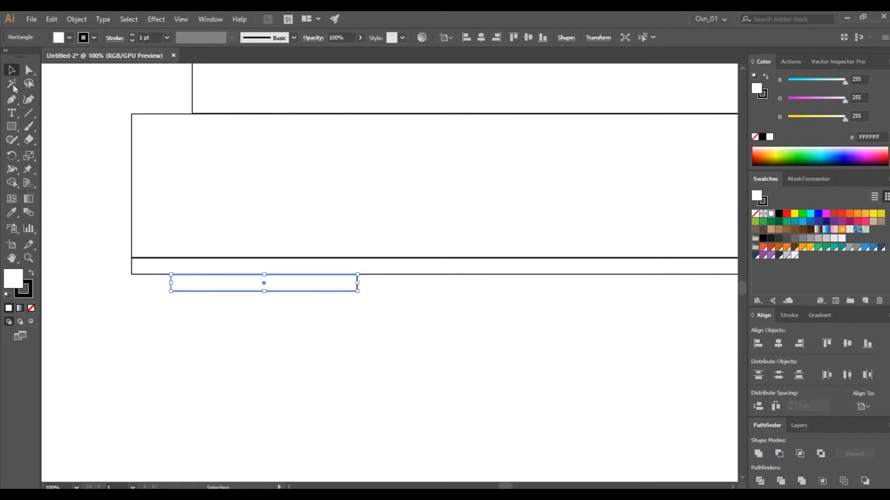
Round the foot's two lower corners as far as they go
left_click(28, 70)
left_click_drag(159, 281, 410, 319)
left_click_drag(349, 283, 249, 162)
left_click(12, 69)
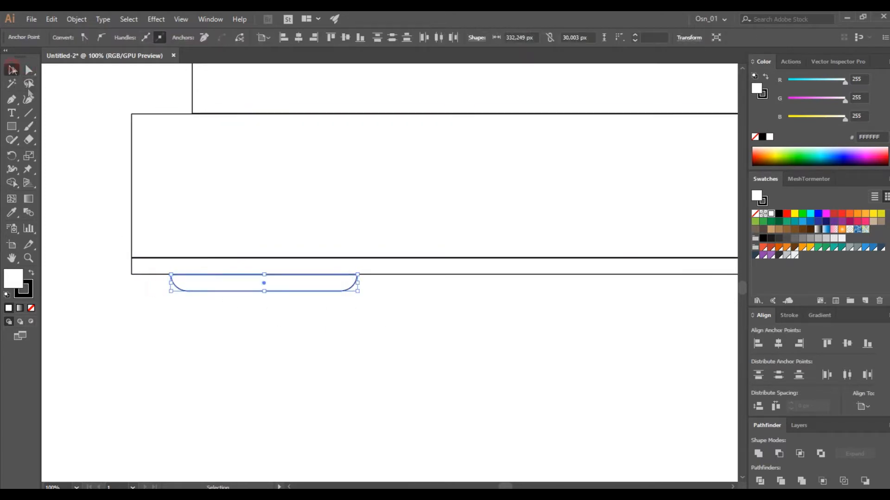
left_click(369, 336)
Place a copy of the rounded foot under the right side of the base at the same height
scroll(369, 337, "down", 2)
scroll(366, 335, "right", 3)
left_click_drag(268, 313, 473, 314)
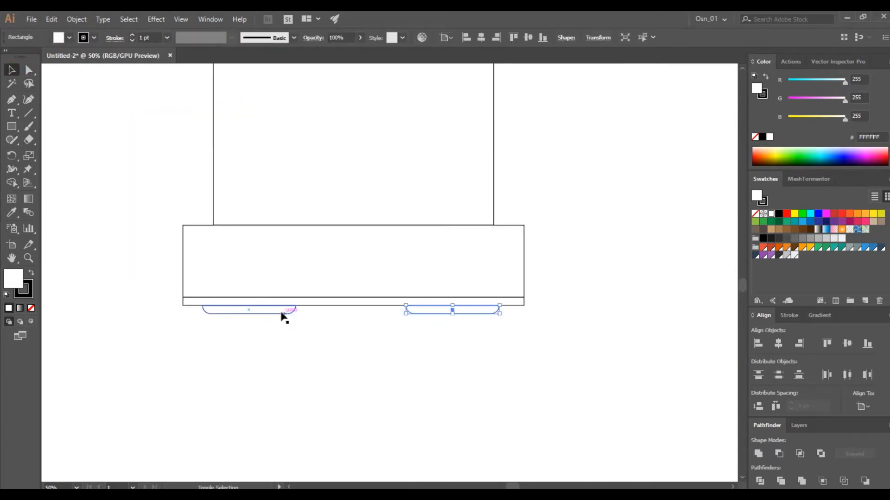
Centre all the shapes horizontally on the artboard
scroll(339, 384, "down", 2)
key("ctrl+a")
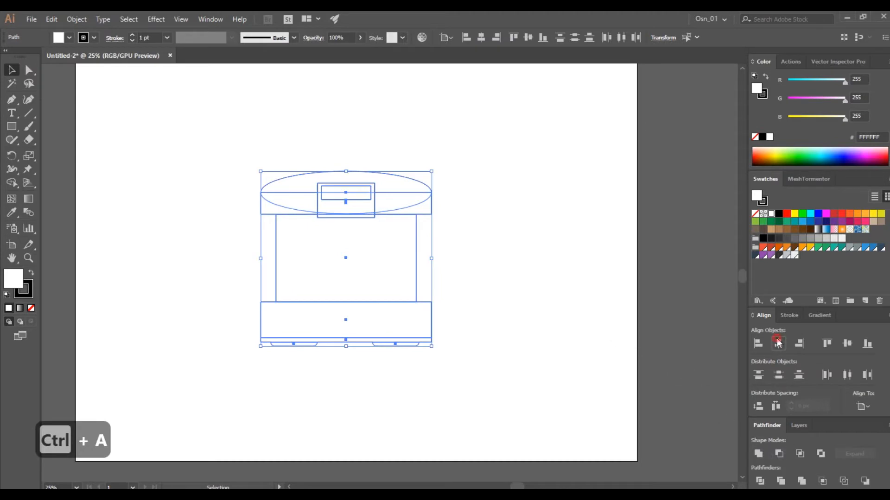
left_click(777, 340)
left_click(374, 362)
Move the two feet apart beneath the base, group them and centre the group horizontally
scroll(349, 363, "up", 2)
left_click_drag(367, 328, 468, 328)
left_click_drag(400, 328, 285, 327)
left_click(468, 333, "shift")
key("ctrl+g")
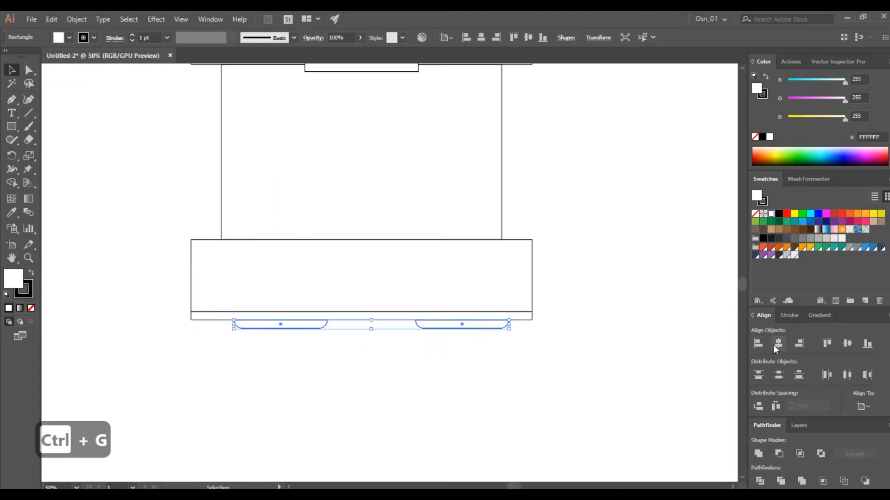
left_click(540, 348)
scroll(453, 342, "up", 1)
left_click(442, 372)
left_click(514, 385)
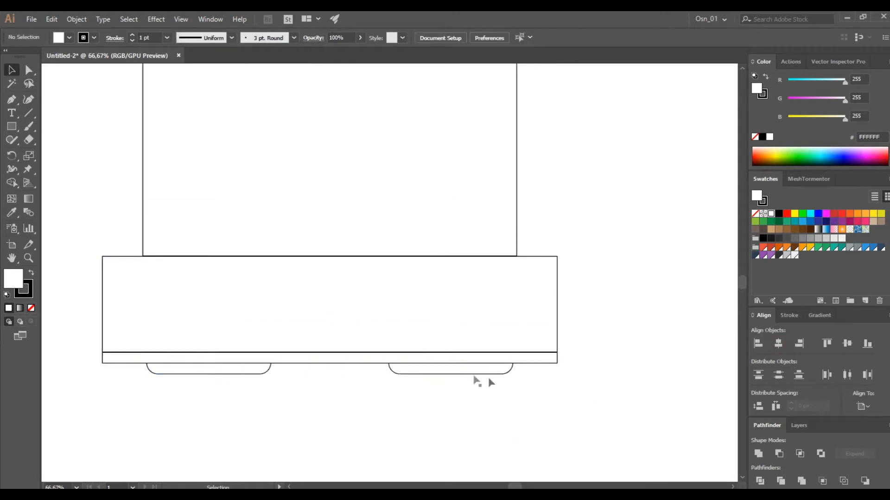
Round the two lower corners of the thin strip beneath the base
scroll(469, 373, "down", 1)
left_click(208, 363)
scroll(209, 386, "up", 2)
key("a")
scroll(204, 325, "down", 1)
left_click_drag(137, 334, 157, 347)
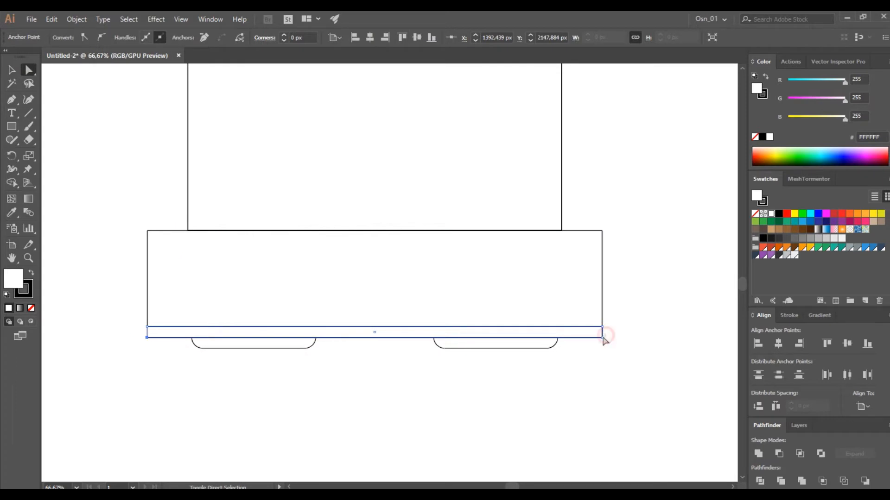
left_click(603, 336, "shift")
left_click_drag(595, 330, 517, 250)
left_click(15, 74)
left_click(105, 128)
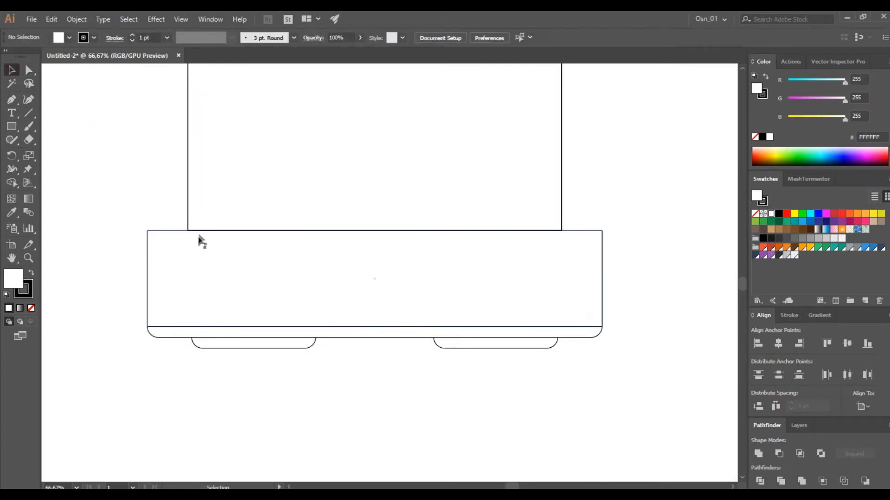
Round the two upper corners of the base rectangle to a radius of about 45 px
left_click(145, 232)
left_click(602, 231, "shift")
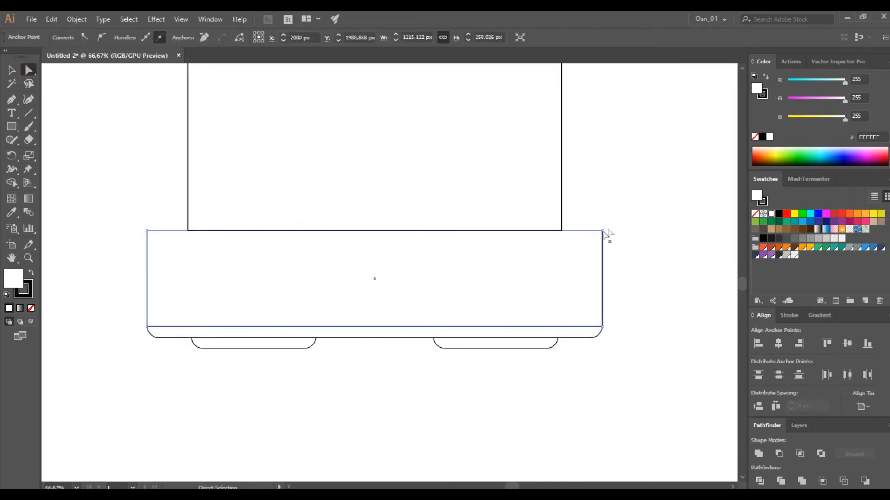
left_click_drag(616, 224, 591, 246)
left_click_drag(137, 219, 165, 246)
Round the two lower corners of the lid's rectangle to a radius of about 56 px
scroll(181, 246, "up", 12)
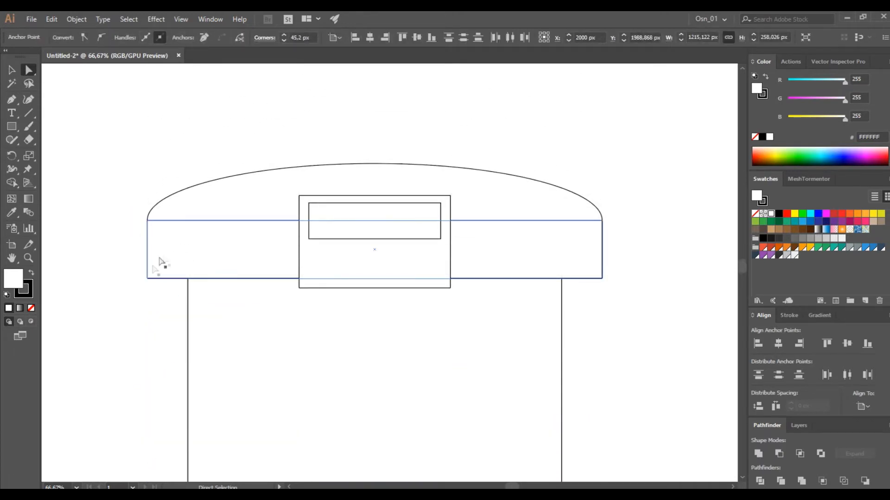
left_click_drag(155, 291, 156, 291)
left_click_drag(586, 297, 584, 260)
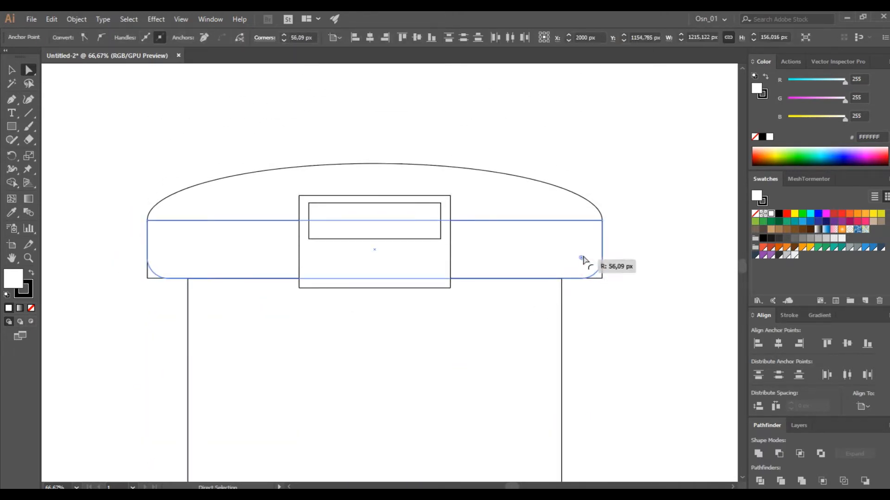
left_click(12, 71)
left_click(140, 115)
Shorten the body from its upper edge and lower the lid with its central panel onto it
scroll(340, 288, "down", 3)
left_click(348, 324)
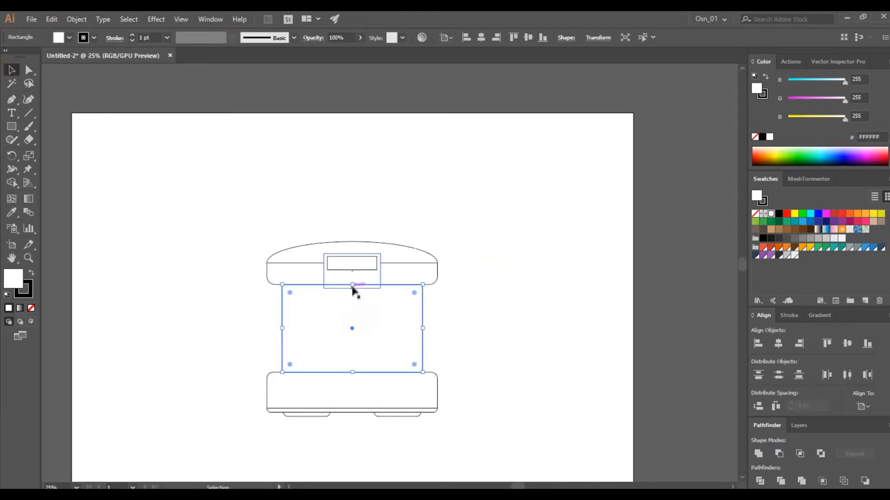
left_click_drag(383, 278, 587, 222)
scroll(394, 310, "up", 5)
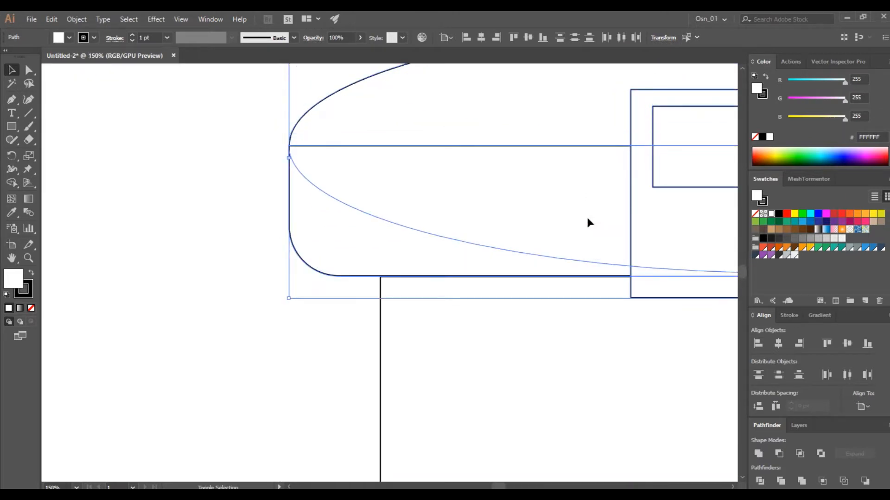
left_click(342, 364)
scroll(341, 366, "down", 2)
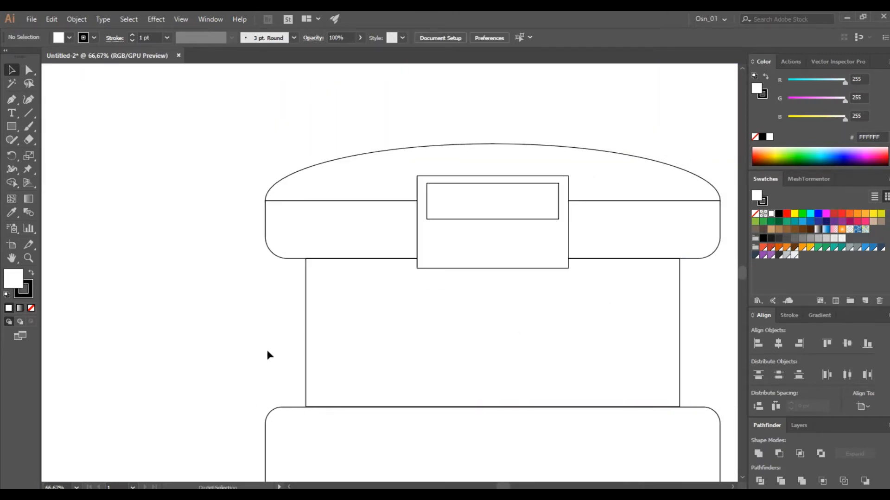
Draw a connector about 192 × 20 px under the lid's central panel and a wide rectangle about 469 × 80 px below it
left_click(496, 259)
left_click(16, 131)
scroll(472, 306, "up", 1)
scroll(473, 305, "down", 3)
scroll(474, 303, "up", 1)
scroll(475, 296, "up", 4)
scroll(475, 289, "right", 3)
left_click_drag(410, 265, 518, 276)
mouse_move(329, 280)
left_mouse_down()
mouse_move(616, 322)
mouse_move(592, 324)
left_mouse_up()
Draw a grip about 173 × 71 px and a thin rod reaching the wide rectangle's left edge, and attach the grip to the rod
mouse_move(115, 284)
left_mouse_down()
mouse_move(228, 318)
mouse_move(212, 325)
left_mouse_up()
left_click_drag(217, 294, 329, 310)
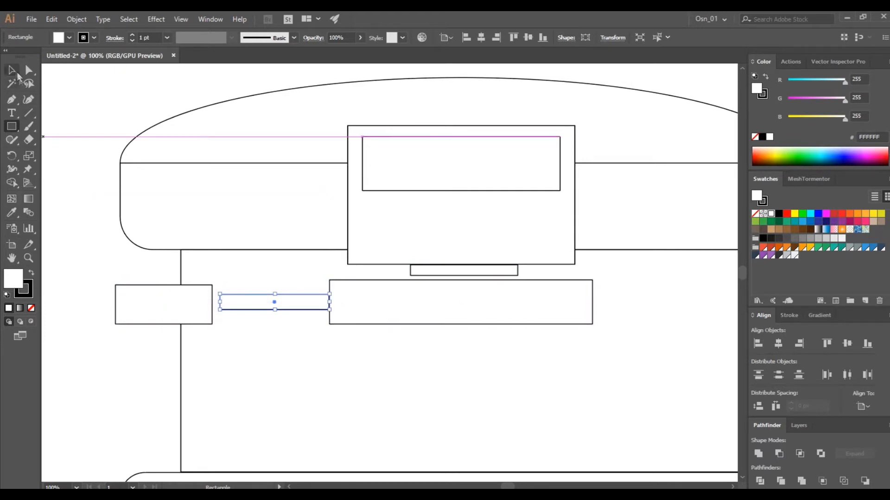
key("v")
left_click_drag(201, 306, 205, 298)
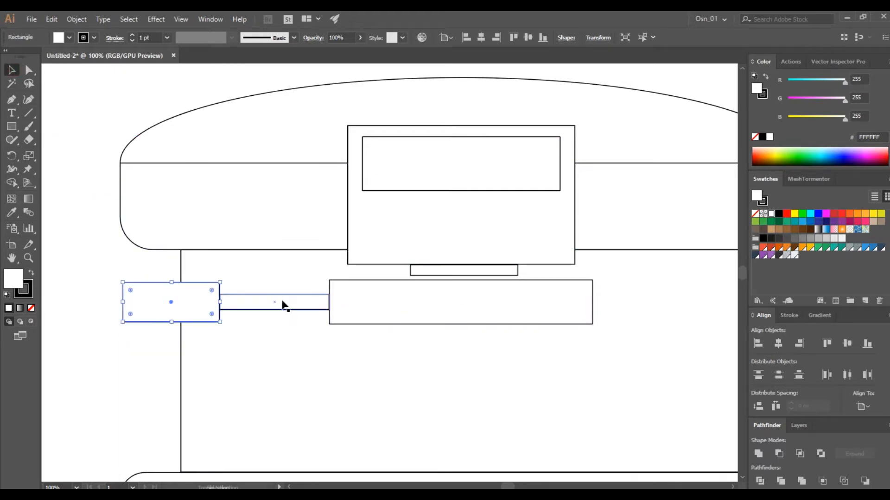
Align the vertical centres of the grip, rod and wide rectangle relative to the selection
left_click(282, 302, "shift")
left_click(381, 315, "shift")
left_click(863, 406)
left_click(820, 419)
left_click(847, 344)
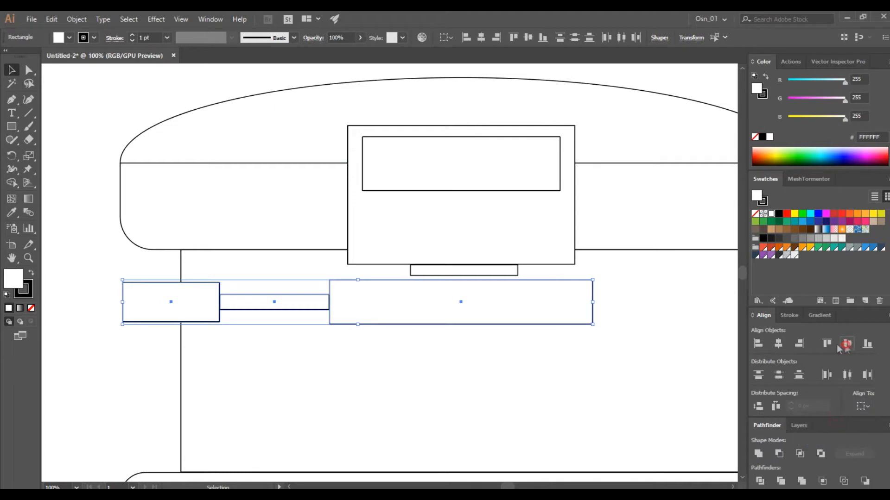
left_click(405, 347)
Round the grip's corners to 35.5 px, bring it in front of the rod's end, and slightly round the wide rectangle's corners
left_click(376, 312)
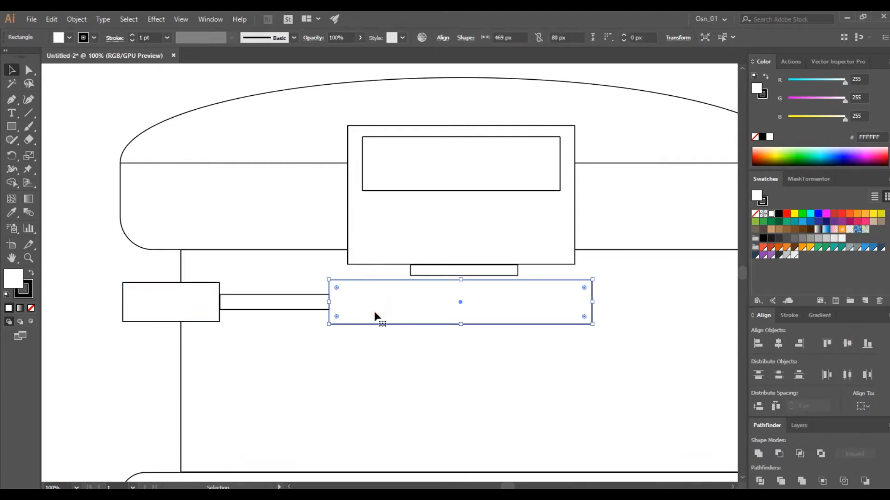
left_click(128, 291)
key("shift+Right")
key("ctrl+shift+bracketright")
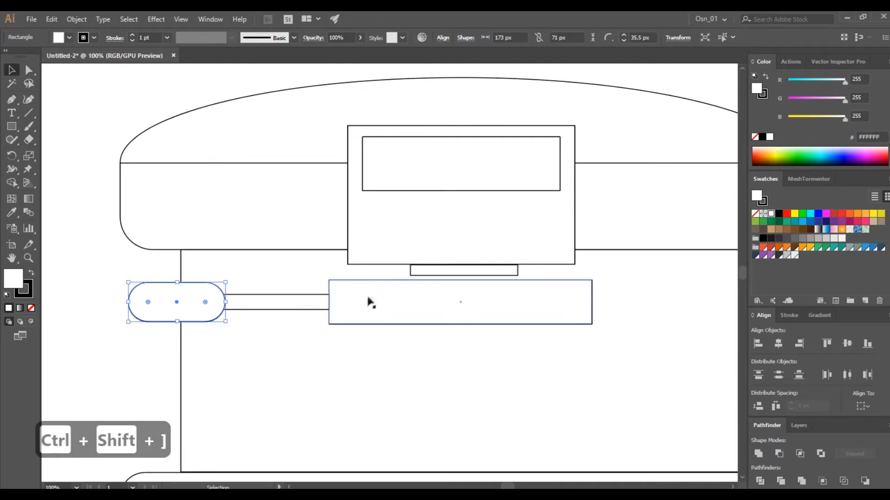
left_click_drag(339, 291, 339, 290)
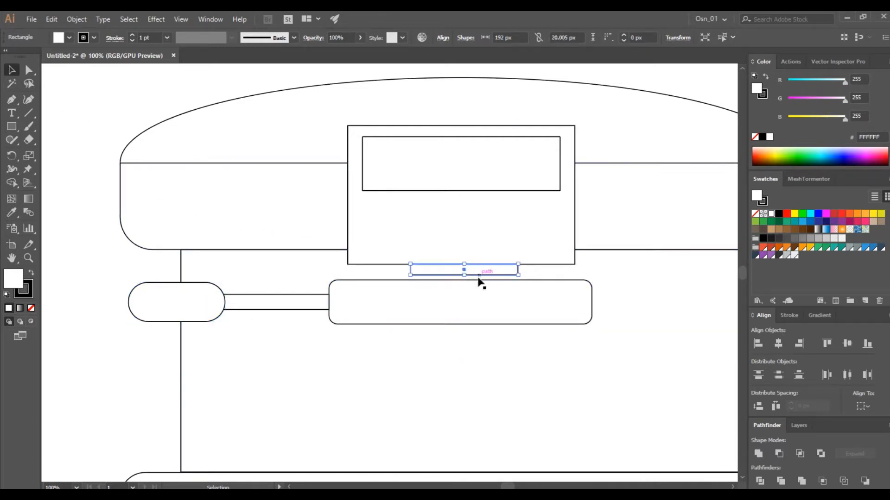
Move the grip, rod and wide rectangle up against the connector and group them
left_click(279, 304, "shift")
left_click(177, 302, "shift")
key("shift+Up")
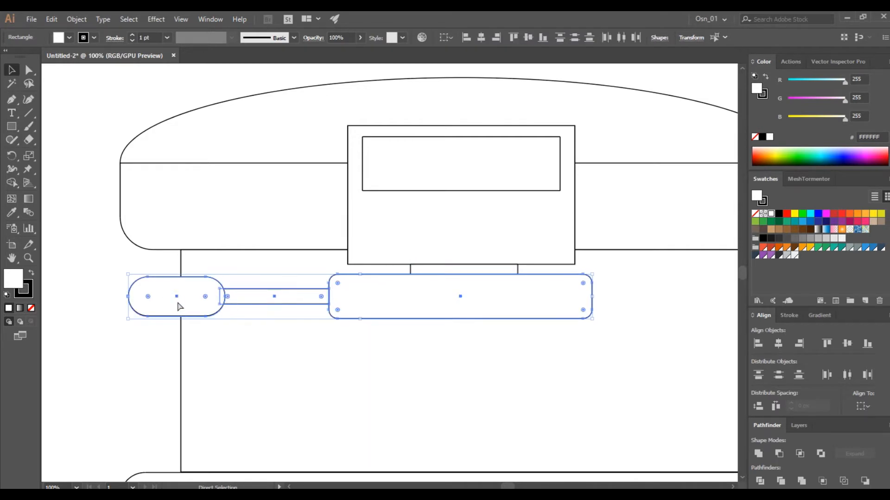
key("ctrl+g")
left_click(112, 275)
Add a rectangle about 139 × 34 px under the wide rounded rectangle and a vertical spout about 34 px wide and 57 px high beneath it
scroll(520, 312, "down", 1)
scroll(519, 308, "up", 1)
left_click_drag(499, 235, 466, 358, "alt")
left_click_drag(495, 332, 439, 333)
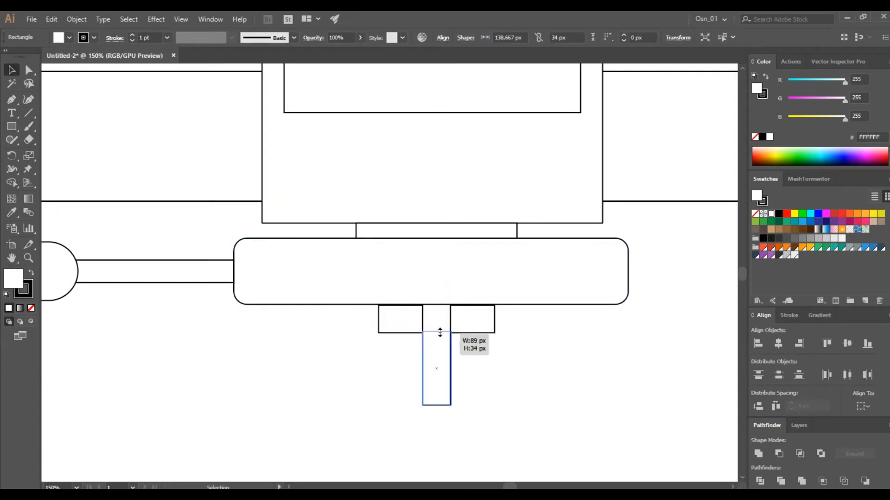
left_click_drag(436, 395, 436, 380)
scroll(450, 352, "up", 3)
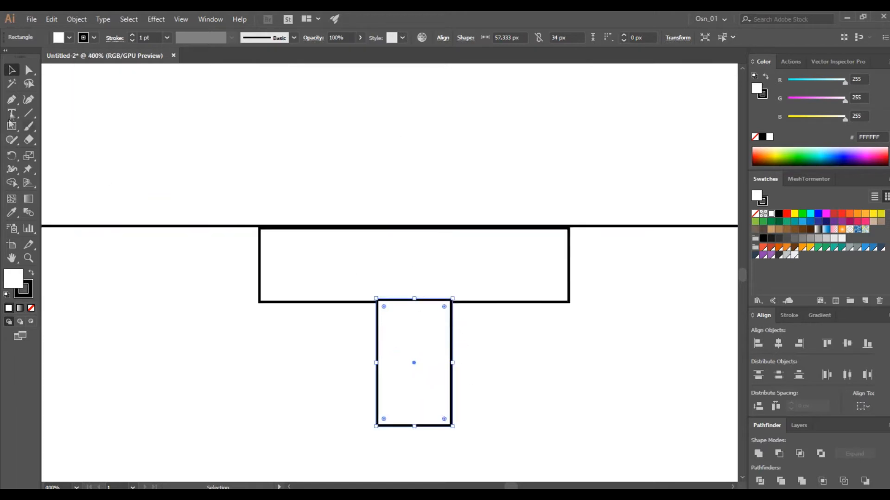
Widen the spout's top edge equally on both sides into a taper and tuck it behind the rectangle above
left_click(29, 71)
left_click_drag(375, 300, 330, 299)
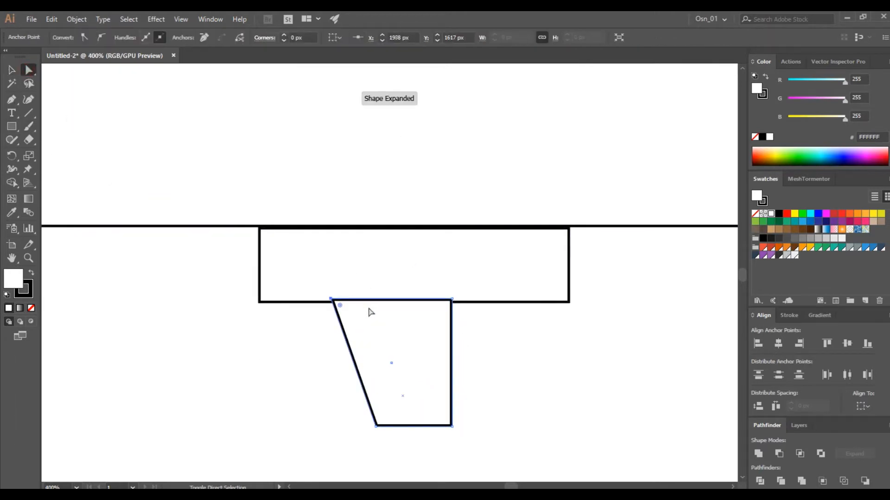
left_click_drag(452, 300, 496, 299)
left_click(11, 70)
scroll(528, 324, "down", 2)
left_click(467, 217)
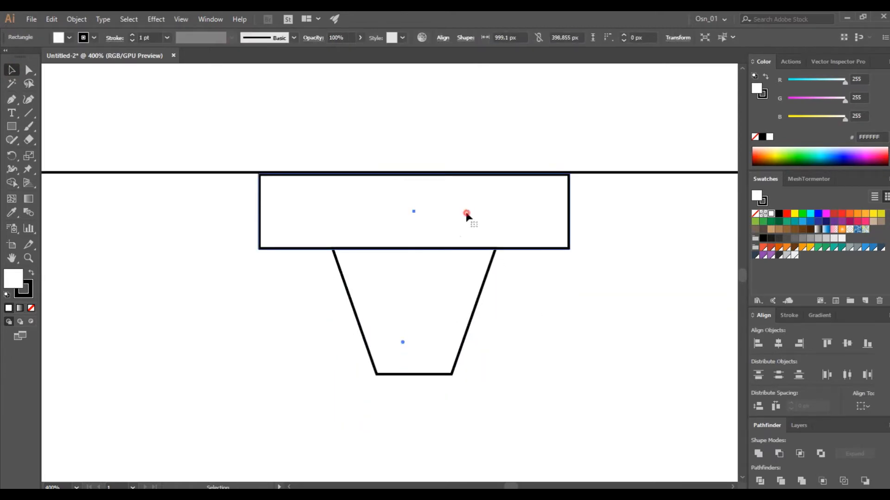
left_click(437, 278, "shift")
key("Up")
Add a small tip rectangle centred beneath the tapered spout
left_click(609, 279)
left_click_drag(532, 218, 436, 404)
left_click_drag(414, 448, 423, 397)
left_click(222, 362)
scroll(222, 364, "down", 5)
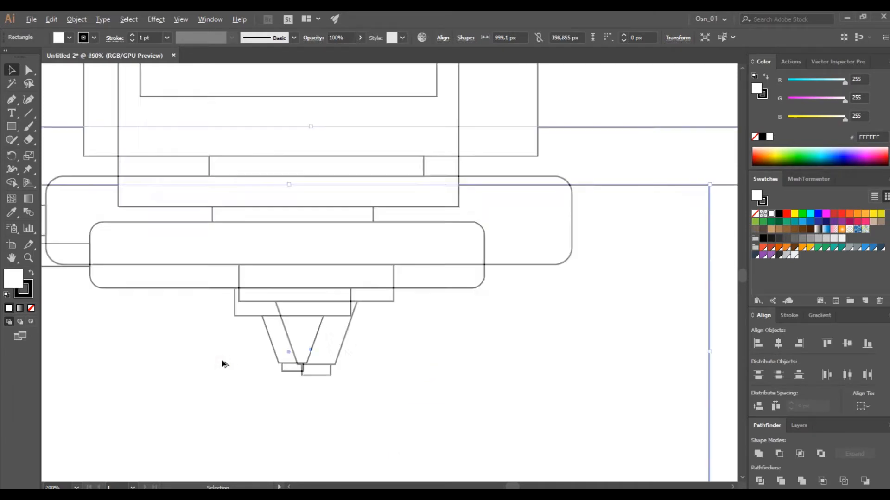
Place a rectangle about 139 × 51 px on the upper body, to the right of the control panel
left_click(584, 363)
scroll(530, 372, "left", 5)
scroll(510, 373, "down", 1)
scroll(463, 376, "down", 2)
scroll(370, 379, "up", 2)
scroll(606, 215, "up", 4)
scroll(449, 352, "right", 3)
left_click_drag(532, 253, 513, 230)
scroll(531, 253, "up", 2)
Duplicate the switch rectangle in place and narrow the copy to its right half, about 69 px wide
key("ctrl+v")
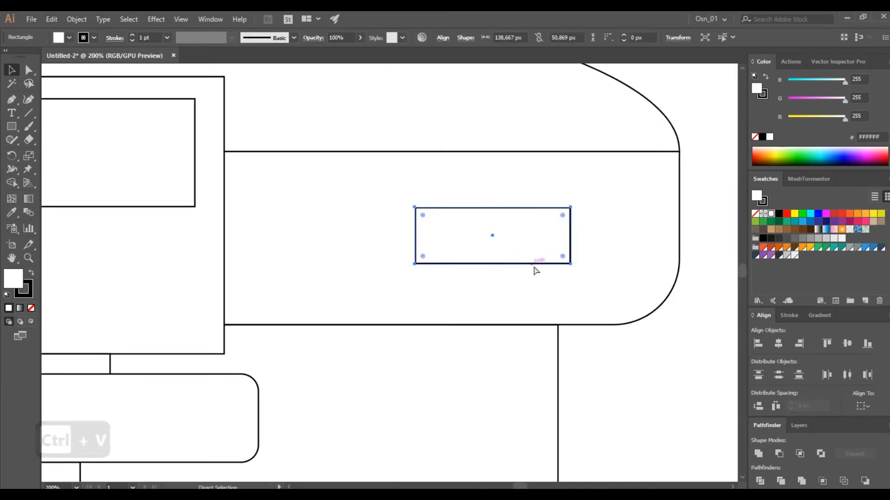
key("ctrl+z")
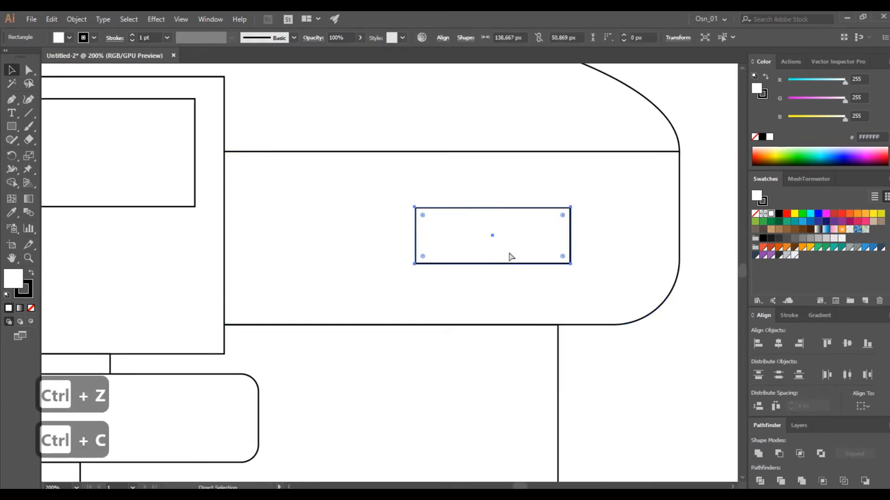
key("ctrl+f")
left_click_drag(415, 235, 493, 235)
left_click_drag(571, 237, 493, 236)
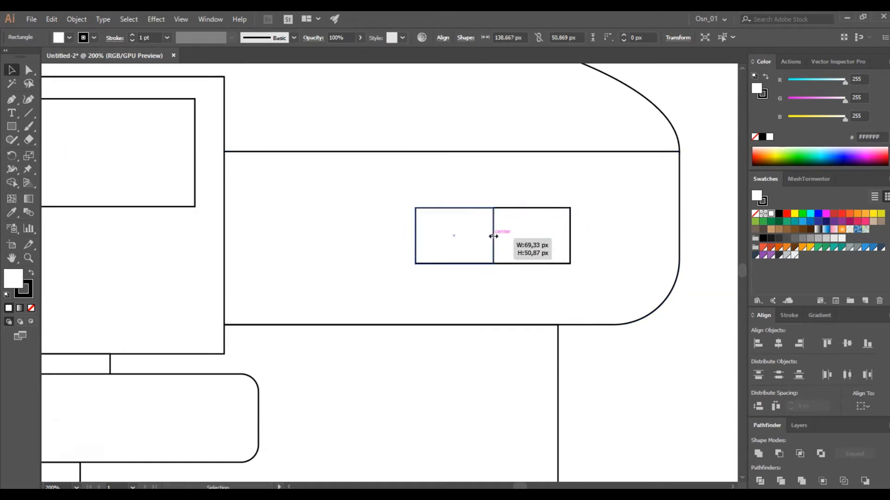
key("ctrl+z")
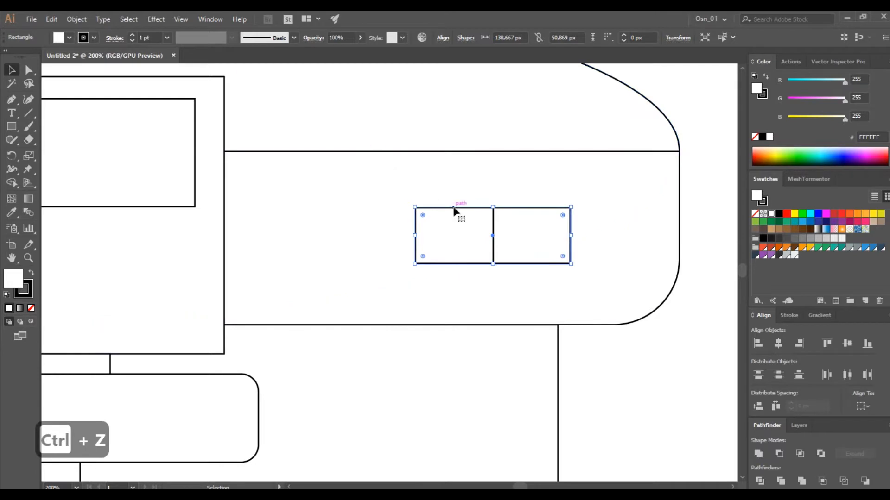
Add a slightly larger frame around the full switch rectangle with Offset Path and narrow the rectangle to its left half
left_click(78, 20)
mouse_move(204, 273)
left_click(301, 308)
left_click(596, 230)
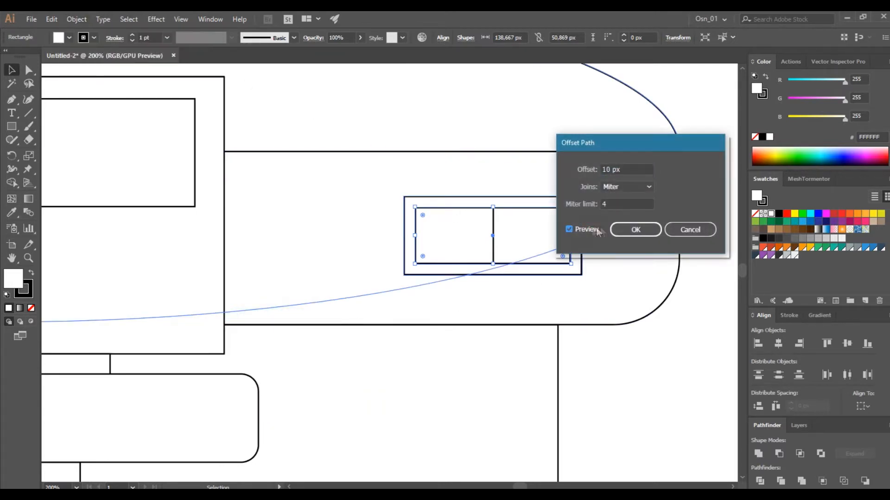
left_click(632, 170)
scroll(632, 170, "down", 5)
left_click(639, 232)
left_click(468, 241)
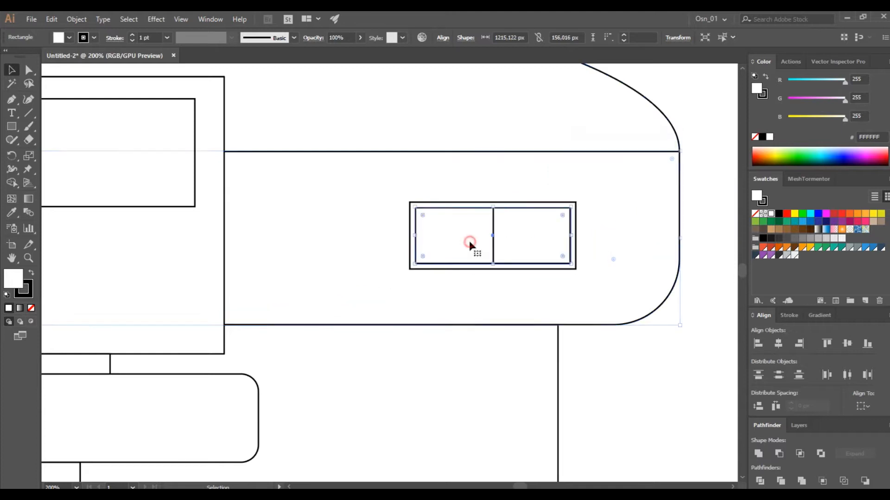
left_click_drag(571, 237, 493, 236)
left_click(653, 336)
Add a pill-shaped button of about 69 × 32 px with 15.768 px corners under the left end of the display
scroll(573, 349, "down", 2)
scroll(263, 272, "left", 2)
scroll(263, 272, "left", 2)
left_click_drag(610, 293, 347, 292)
scroll(303, 307, "up", 1)
left_click(224, 214)
left_click(313, 289)
key("shift+Down")
left_click(12, 73)
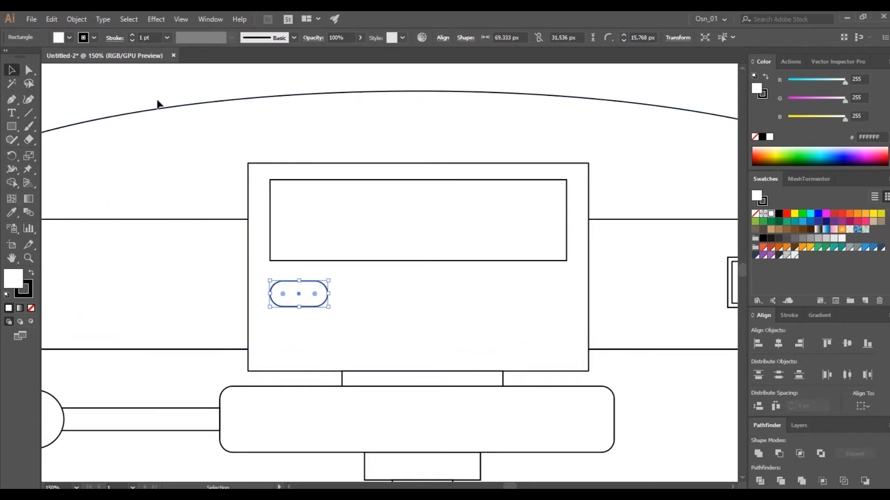
Duplicate the button across and down to form two rows of four
left_click_drag(312, 295, 461, 296)
left_click_drag(451, 293, 534, 294)
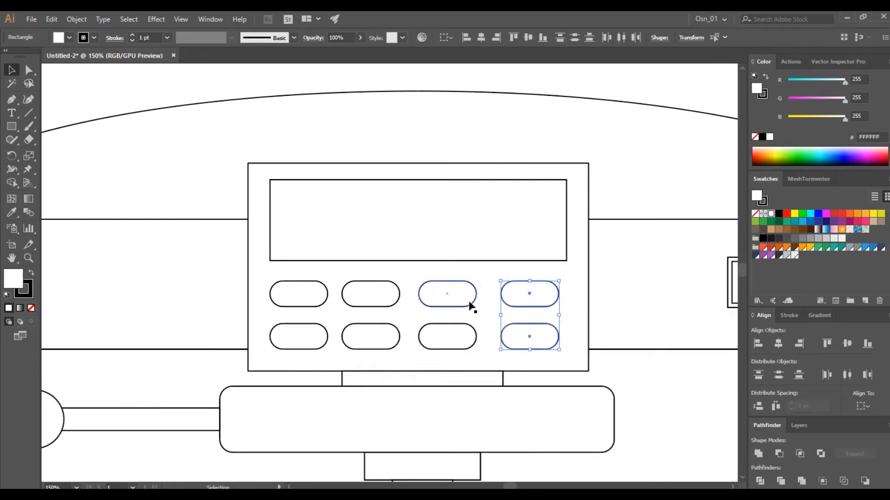
left_click(447, 298)
left_click_drag(447, 298, 532, 302)
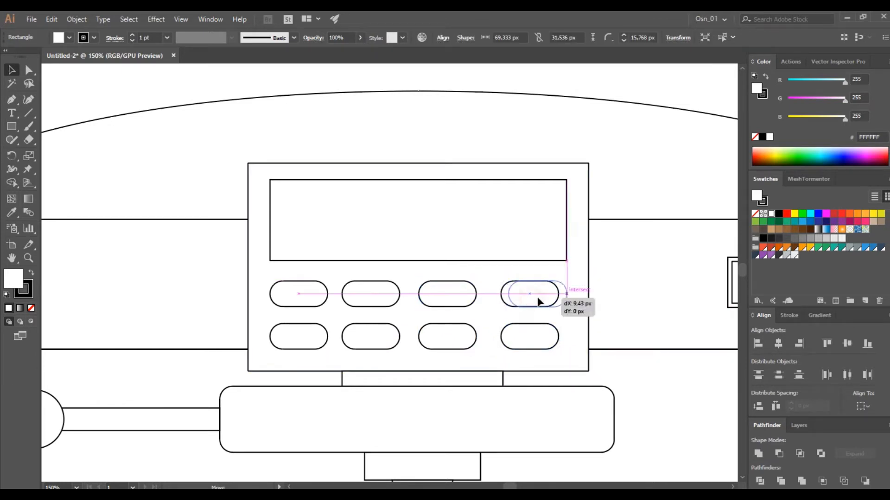
left_click_drag(550, 340, 547, 340)
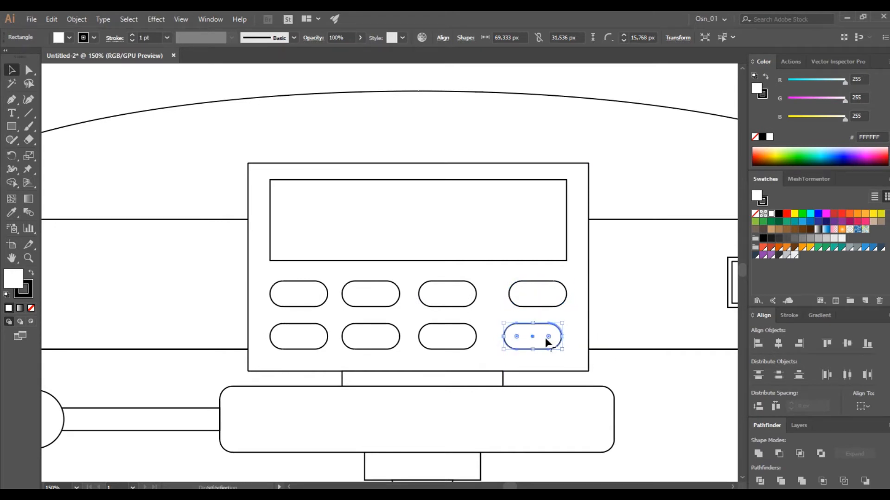
key("ctrl+z")
key("ctrl+z")
left_click_drag(544, 304, 552, 303)
key("ctrl+z")
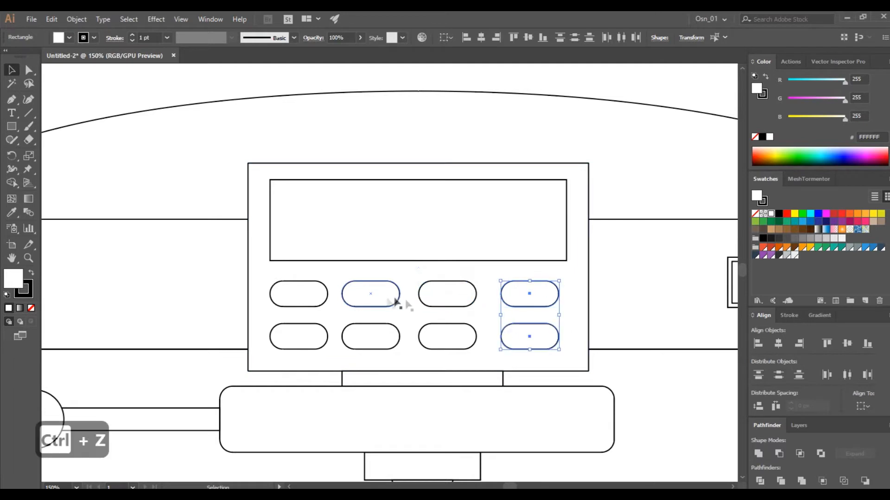
Move the last button column flush with the display's right edge and distribute both rows evenly horizontally
left_click_drag(537, 301, 547, 300)
left_click(503, 286)
left_click(519, 292)
left_click(442, 299, "shift")
left_click(377, 294, "shift")
left_click(299, 296, "shift")
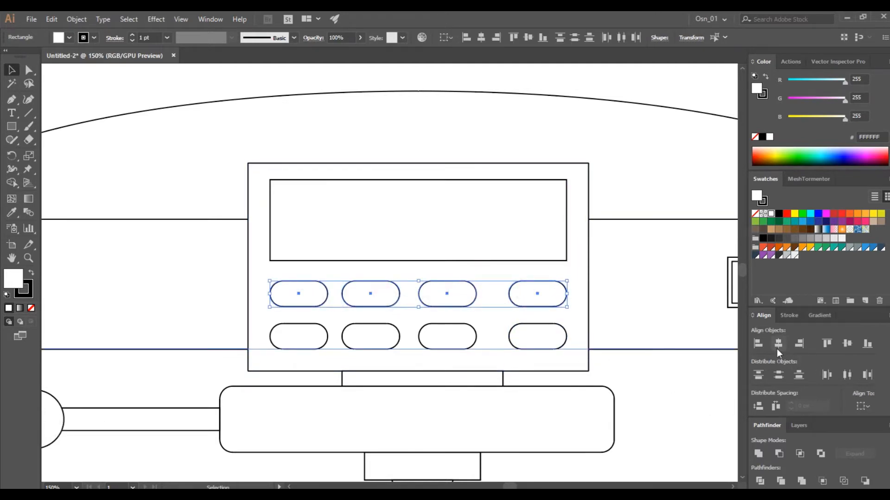
left_click(559, 344)
left_click(468, 342, "shift")
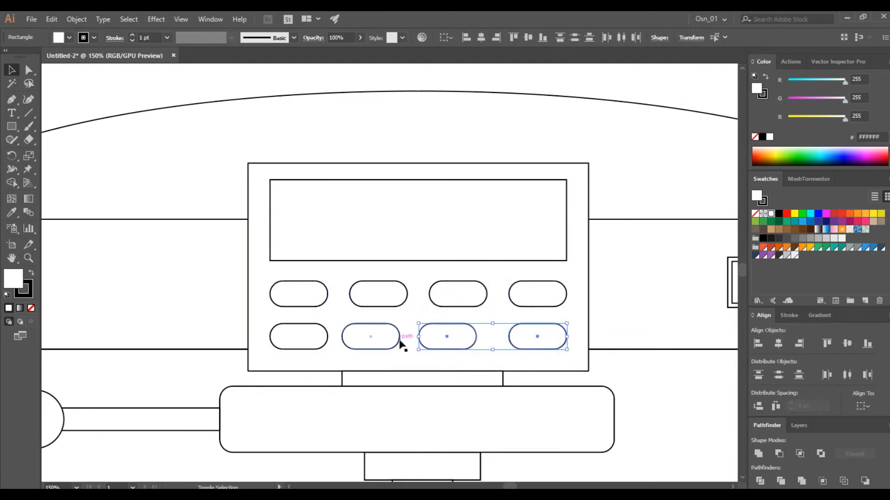
scroll(497, 344, "down", 2)
left_click(540, 220)
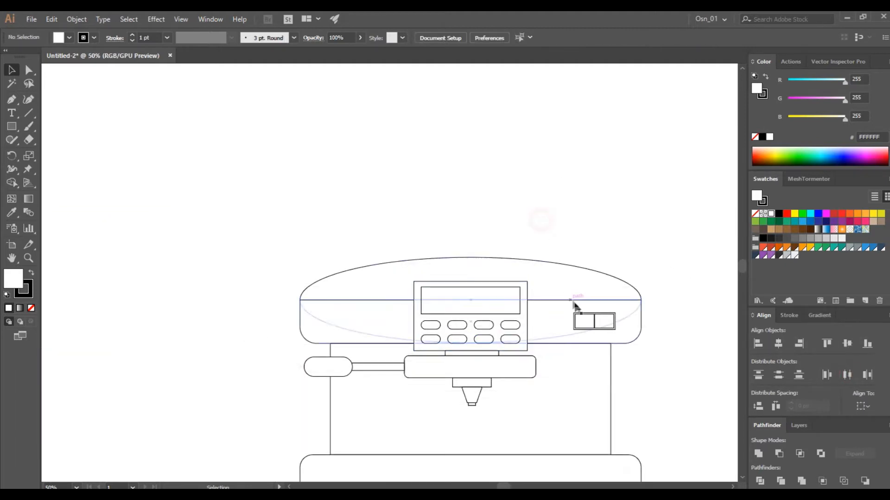
Draw a rectangle for a cup body beside the machine and a wider one about 834 × 304 px overlapping its top
scroll(571, 308, "down", 4)
scroll(556, 329, "down", 2)
scroll(403, 352, "right", 5)
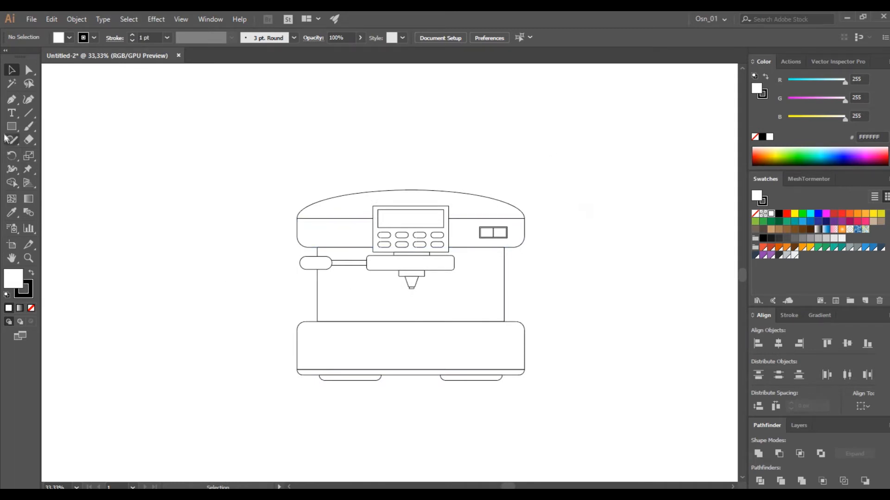
mouse_move(107, 282)
left_mouse_down()
mouse_move(195, 357)
mouse_move(123, 268)
mouse_move(239, 227)
left_mouse_up()
left_click(11, 70)
scroll(187, 342, "up", 2)
scroll(263, 345, "left", 3)
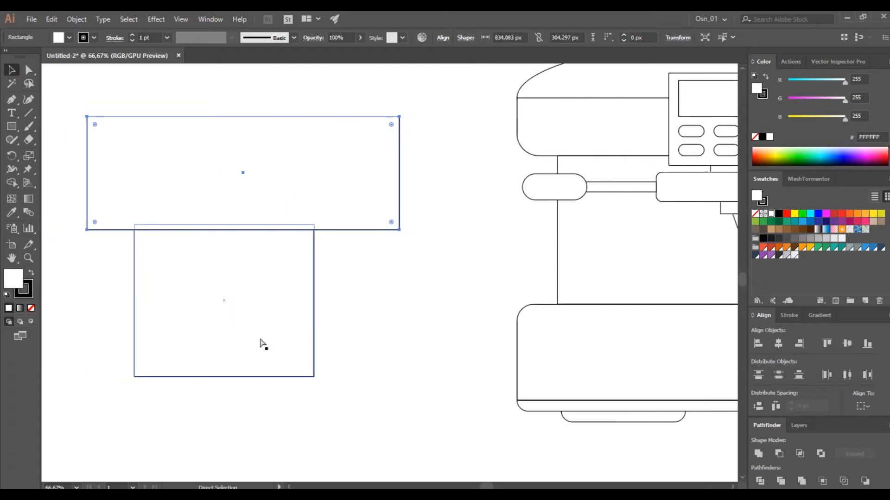
Make a small rounded handle shape beside the cup body and add a reduced copy inside it as the opening
left_click_drag(264, 304, 401, 314)
left_click_drag(505, 234, 398, 324)
left_click_drag(377, 352, 196, 342)
left_click(480, 282)
left_click(441, 274)
key("ctrl+c")
key("ctrl+f")
left_click_drag(475, 255, 462, 266)
left_click(470, 330)
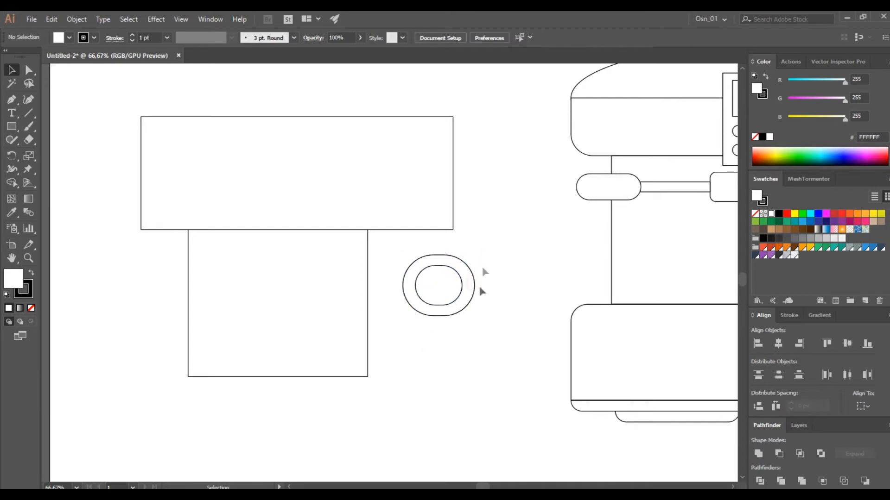
Round the cup body's corners strongly and cut off its upper part with the wide rectangle using Minus Front
left_click(285, 288)
left_click_drag(196, 232, 299, 304)
left_click_drag(404, 177, 386, 229)
left_click(342, 302, "shift")
left_click(779, 453)
Move the handle shapes partly behind the cup's right side
left_click(378, 222)
left_click_drag(466, 314, 396, 345)
left_click(467, 345)
left_click_drag(408, 244, 347, 389)
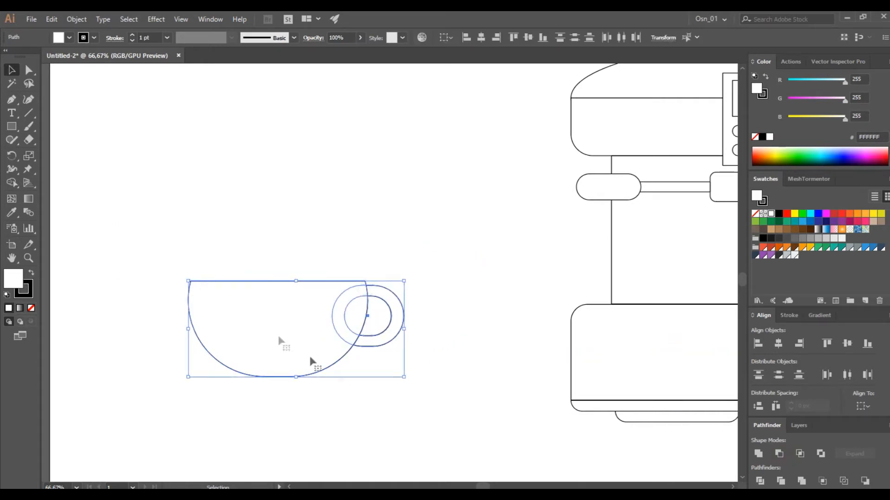
Draw an ellipse about 204 × 132 px above the cup and an S-shaped curve through it with the Curvature tool
left_click_drag(11, 126, 60, 139)
mouse_move(225, 213)
left_mouse_down()
mouse_move(301, 243)
mouse_move(301, 262)
left_mouse_up()
left_click(28, 99)
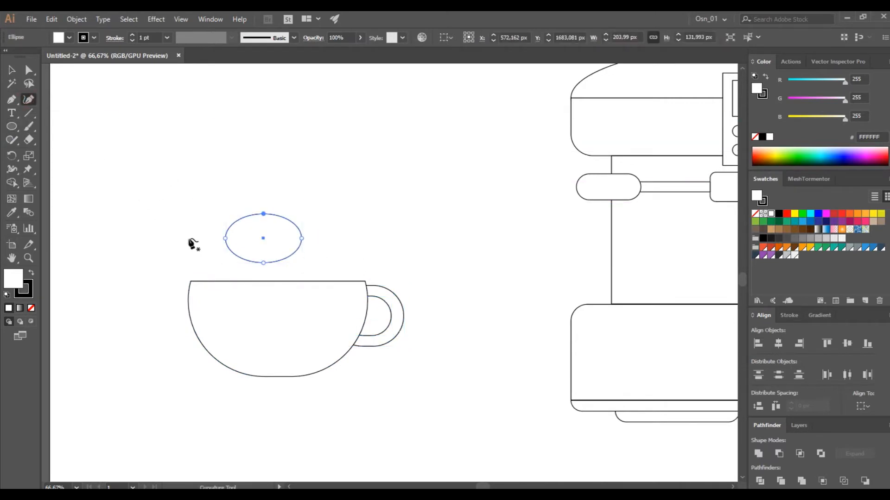
left_click(193, 238)
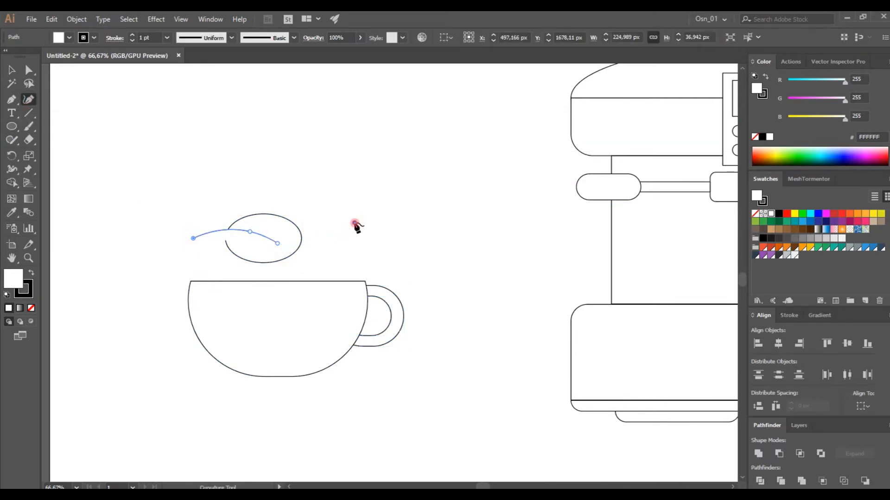
key("Escape")
Thicken the stroke of the unfilled S-curve and expand it into a filled shape
left_click_drag(175, 222, 201, 251)
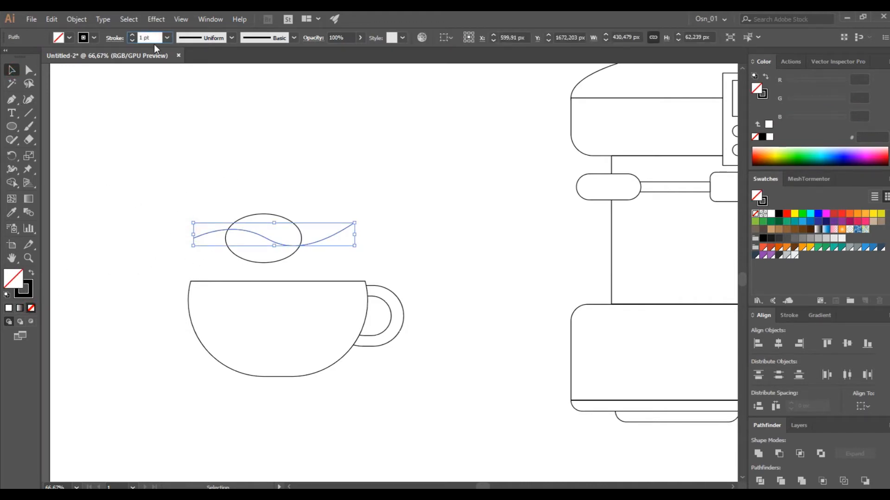
type("5")
key("Return")
left_click(13, 74)
left_click_drag(234, 200, 260, 259)
left_click(198, 188)
left_click(204, 234)
left_click(76, 19)
left_click(107, 138)
key("Return")
Divide the ellipse with the expanded curve and ungroup the resulting pieces
left_click_drag(238, 202, 297, 278)
left_click(759, 481)
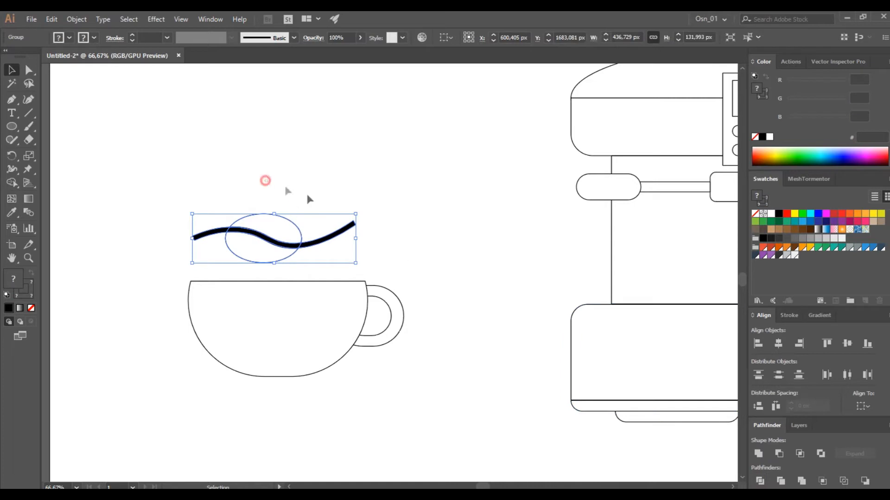
right_click(287, 235)
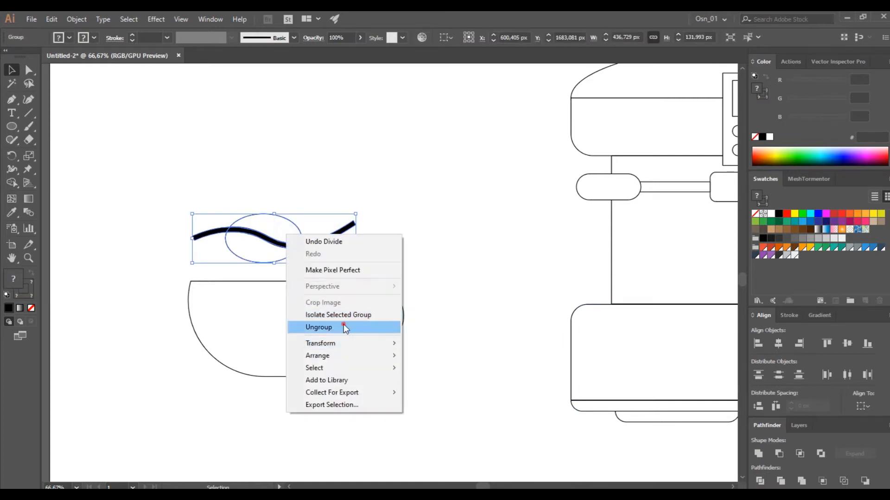
left_click(343, 326)
Delete the curve pieces outside the ellipse and the strip through its middle, leaving two coffee bean halves
left_click(400, 213)
left_click(341, 233)
key("Delete")
left_click(211, 233)
key("Delete")
left_click(265, 237)
key("Delete")
Place the coffee bean on the front of the cup and group it with the cup and handle
left_click_drag(297, 271, 300, 269)
left_click_drag(276, 239, 294, 317)
left_click(266, 273)
left_click_drag(158, 252, 432, 388)
key("ctrl+g")
Scale the cup group down to about 316 × 141 px and stand it on the base beneath the spout
scroll(434, 366, "down", 2)
scroll(434, 365, "right", 6)
left_click_drag(291, 357, 552, 320)
left_click_drag(547, 286, 547, 310)
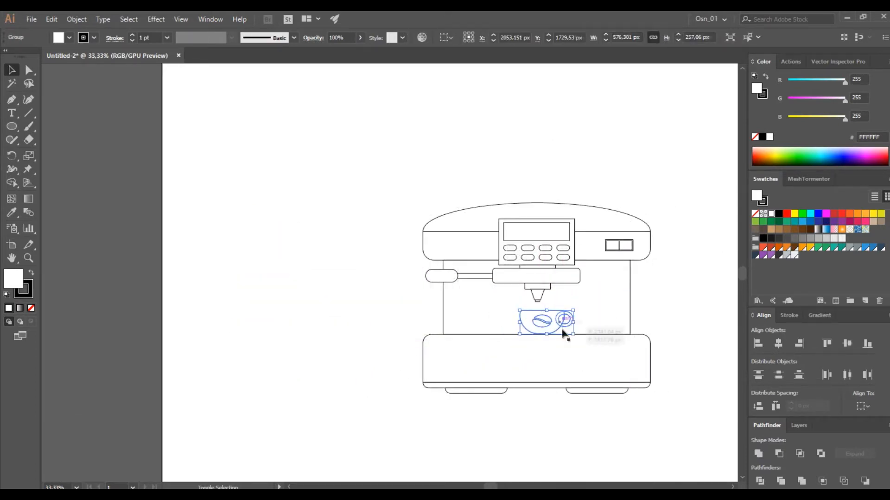
scroll(553, 320, "up", 4)
scroll(583, 340, "right", 4)
left_click_drag(489, 308, 446, 280)
scroll(450, 299, "down", 4)
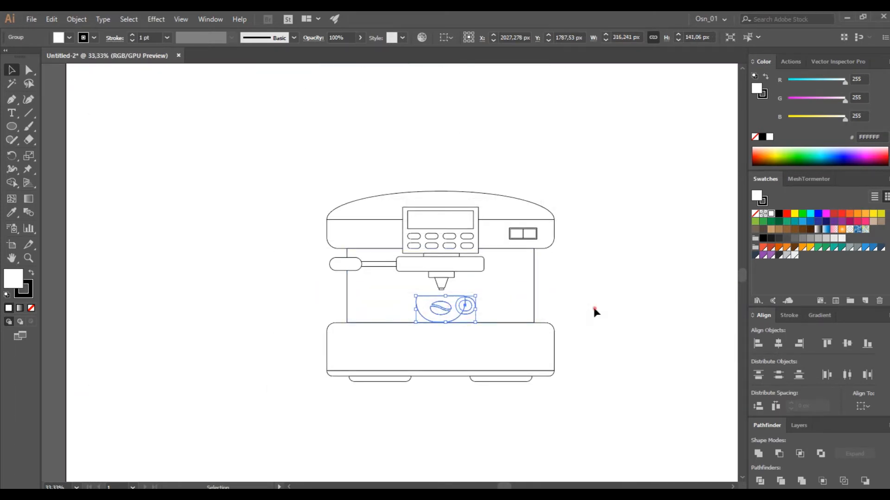
left_click(592, 307)
Narrow the machine's middle body slightly and equally from both sides
scroll(585, 317, "down", 2)
left_click_drag(578, 332, 523, 333)
scroll(521, 312, "up", 1)
scroll(523, 314, "up", 1)
left_click(493, 299)
left_click_drag(469, 284, 461, 284)
left_click(529, 113)
scroll(536, 248, "down", 1)
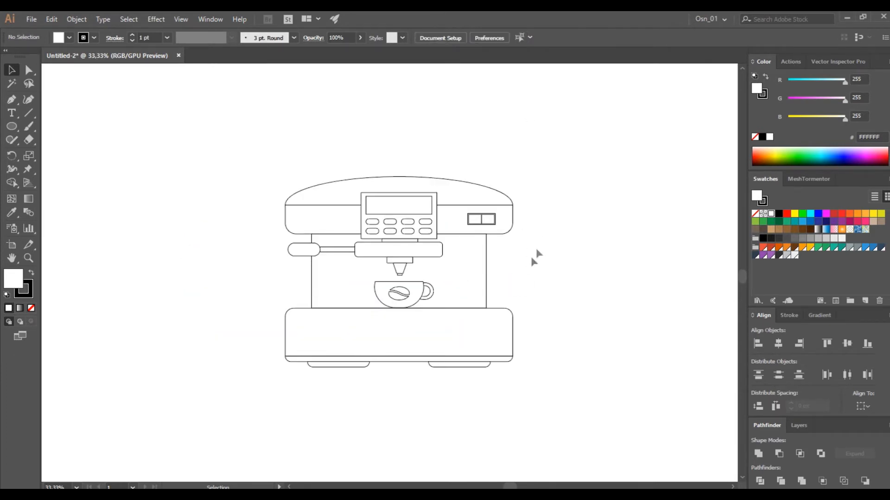
Offset the base's main rectangle inward to create an inner panel about 1165 × 208 px
scroll(370, 347, "up", 1)
left_click(370, 347)
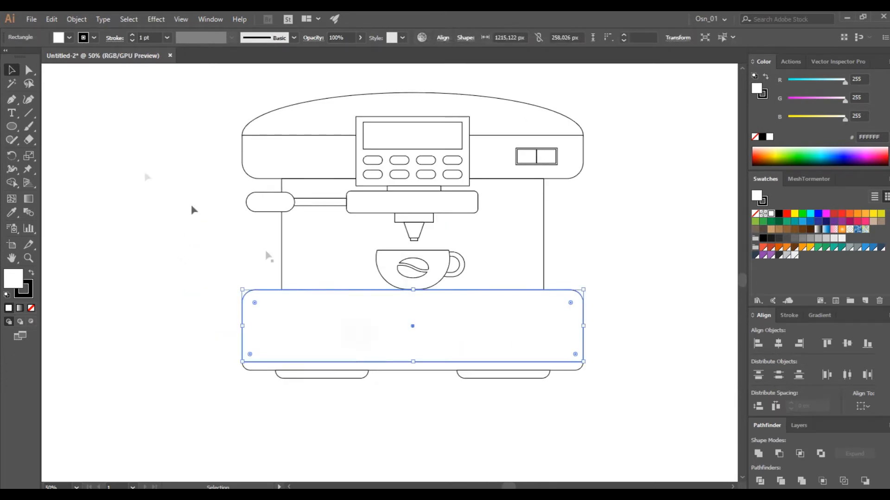
left_click(75, 21)
mouse_move(181, 274)
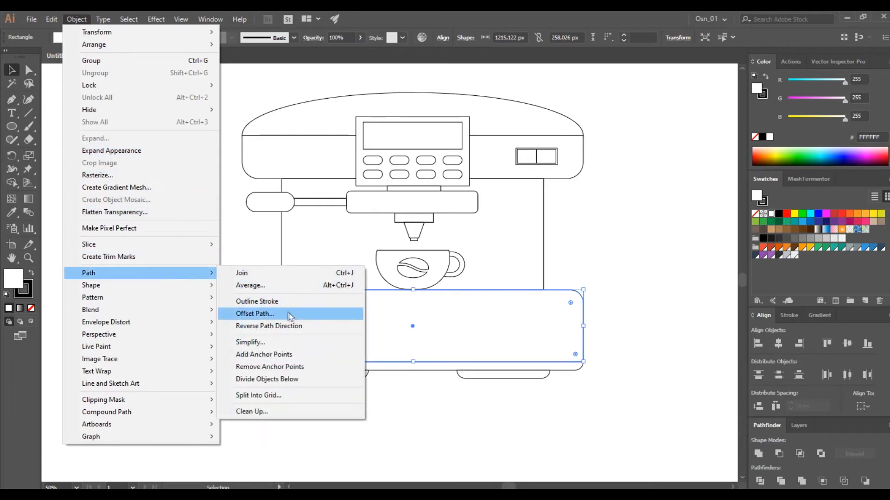
left_click(289, 313)
left_click(585, 229)
scroll(627, 170, "down", 20)
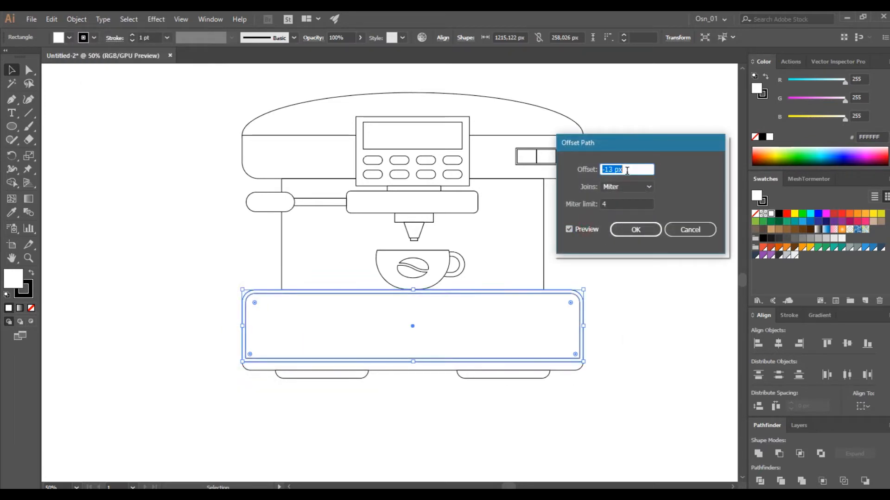
left_click(634, 229)
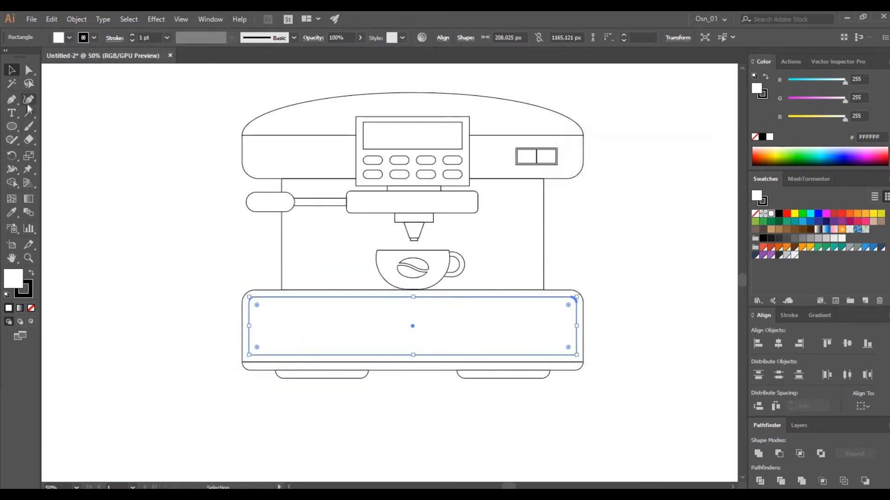
Draw a closed shape with the Curvature tool whose wavy upper edge crosses the inner base panel, and select the panel
left_click(28, 101)
left_click(198, 342)
left_click(318, 321)
left_click(486, 337)
left_click(668, 206)
left_click(675, 163)
left_click(692, 294)
left_click(558, 457)
left_click(177, 424)
left_click(12, 70)
left_click(53, 140)
left_click(274, 308)
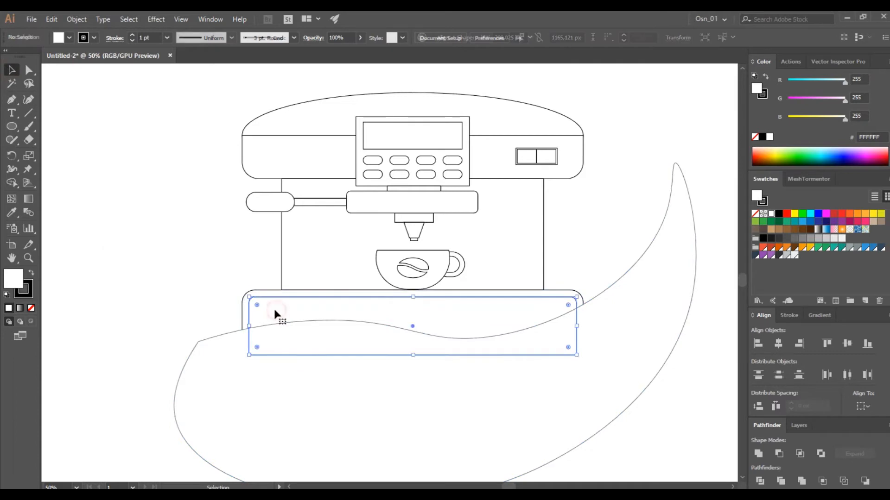
Copy the inner base panel in place and trim the copy along the wavy shape with Shape Builder, keeping only its upper part
key("ctrl+c")
key("ctrl+f")
left_click(223, 353, "shift")
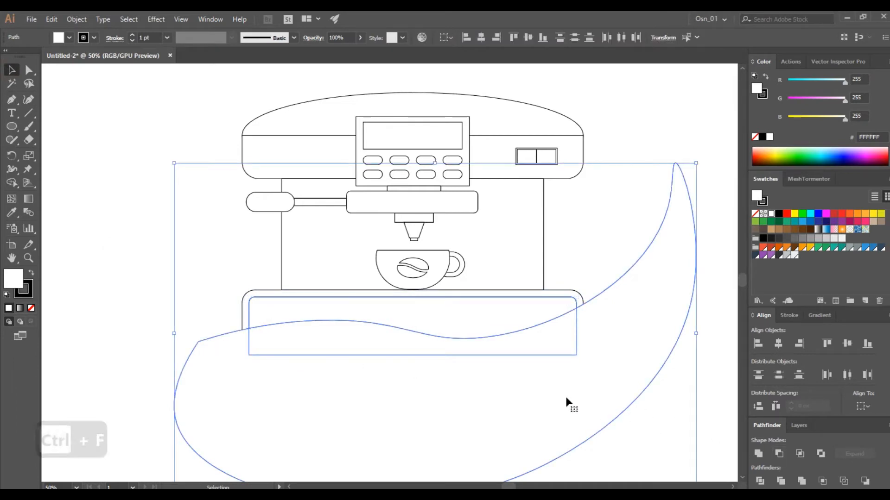
left_click(11, 183)
left_click_drag(324, 377, 328, 336)
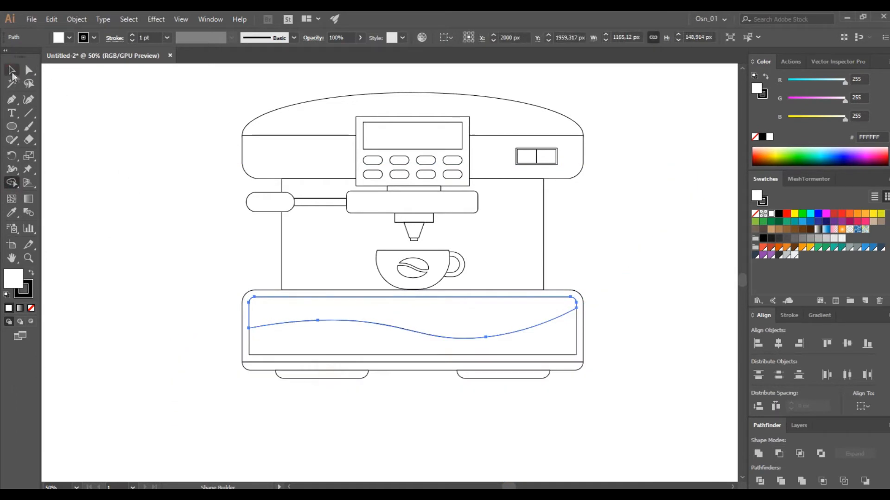
Delete the original inner panel rectangle from the base, leaving only the wavy-edged shape
left_click(12, 70)
left_click(171, 195)
left_click(324, 347)
key("ctrl+shift+a")
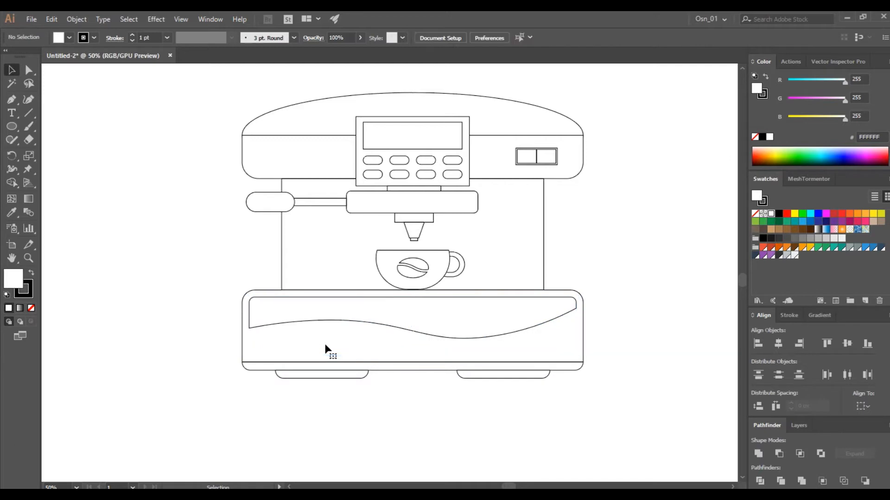
key("ctrl+z")
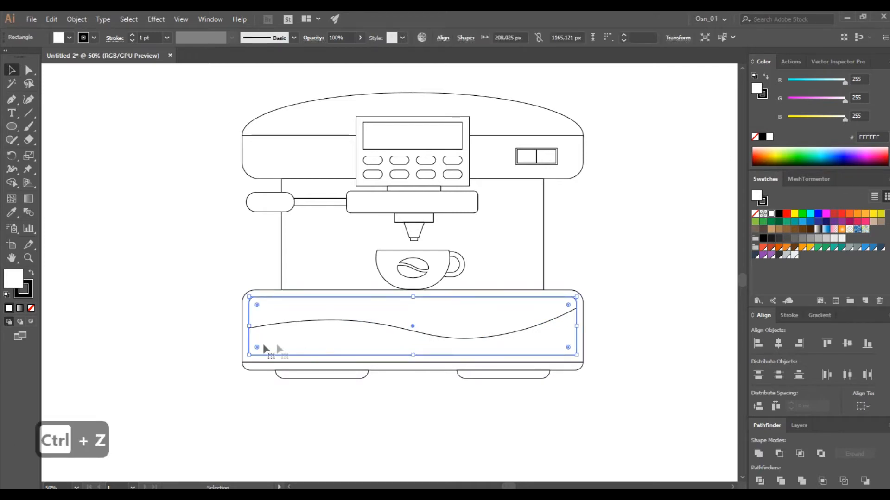
left_click(203, 332)
scroll(203, 333, "down", 1)
left_click(260, 339)
key("Delete")
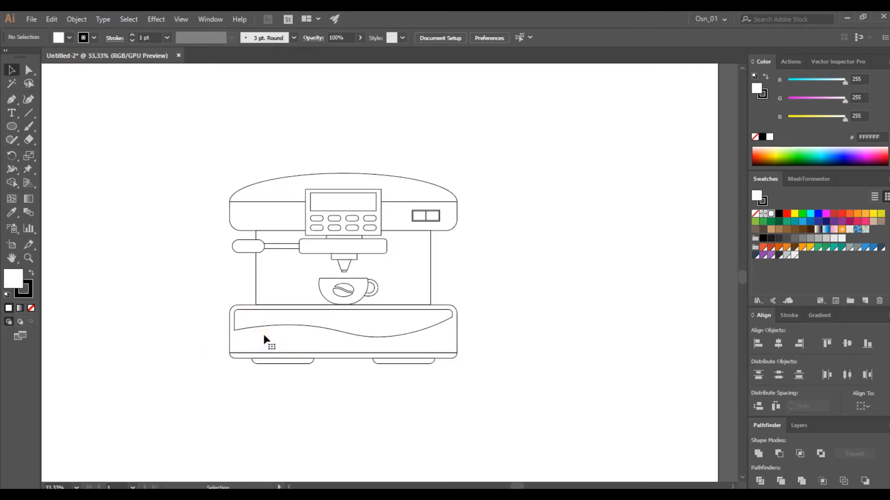
Scale the whole machine down to about 1075 × 906 px, group it and place it in the artboard's upper-left area
scroll(132, 317, "up", 1)
scroll(146, 291, "down", 1)
scroll(273, 219, "up", 1)
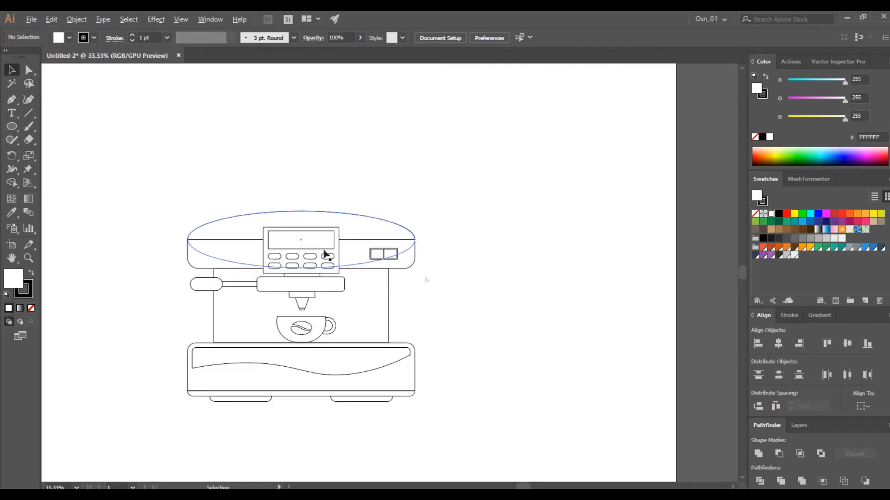
scroll(458, 295, "down", 1)
left_click_drag(220, 435, 232, 431)
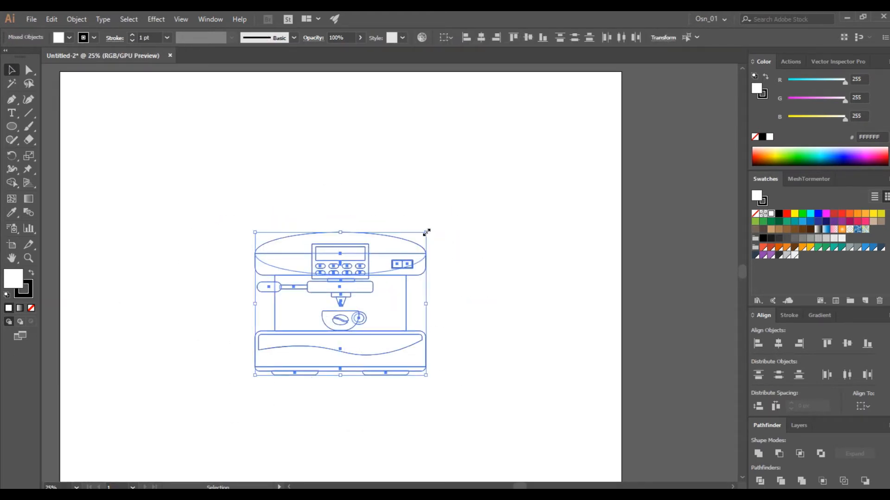
left_click_drag(426, 233, 406, 248)
key("ctrl+g")
left_click_drag(361, 275, 204, 126)
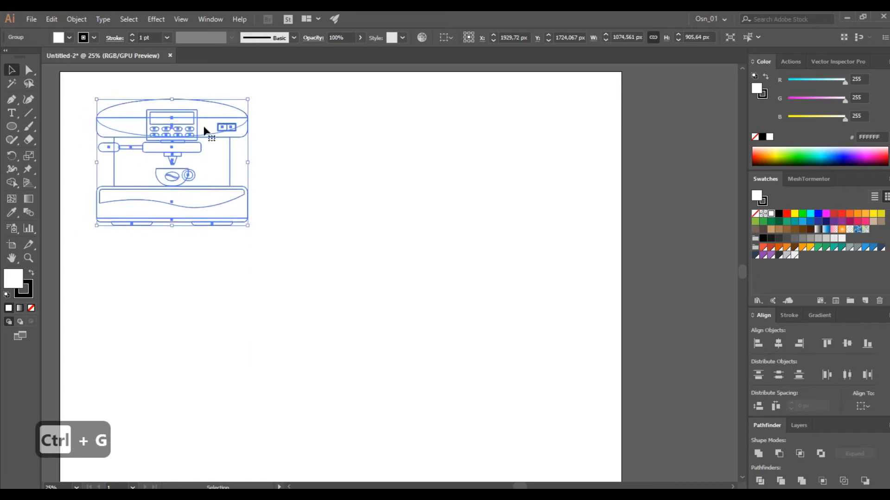
Duplicate the machine group into the empty lower-right part of the artboard for colouring
left_click(280, 234)
left_click_drag(191, 203, 439, 361)
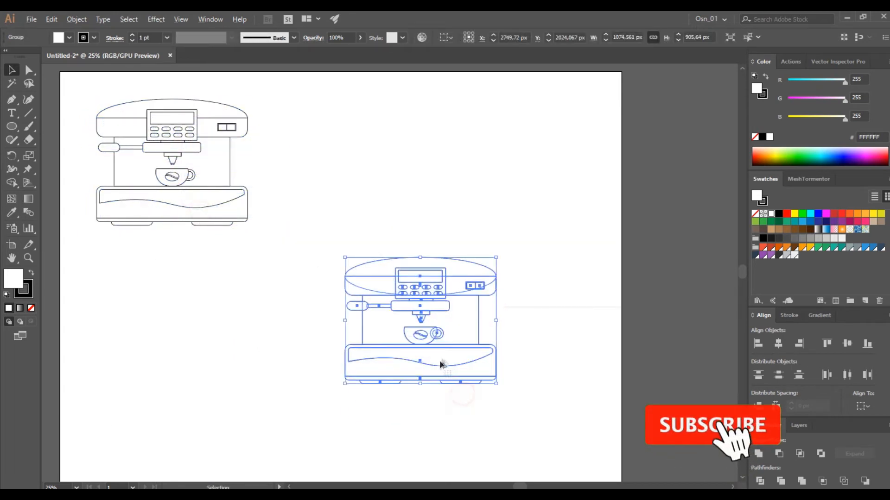
scroll(440, 365, "up", 3)
left_click(608, 330)
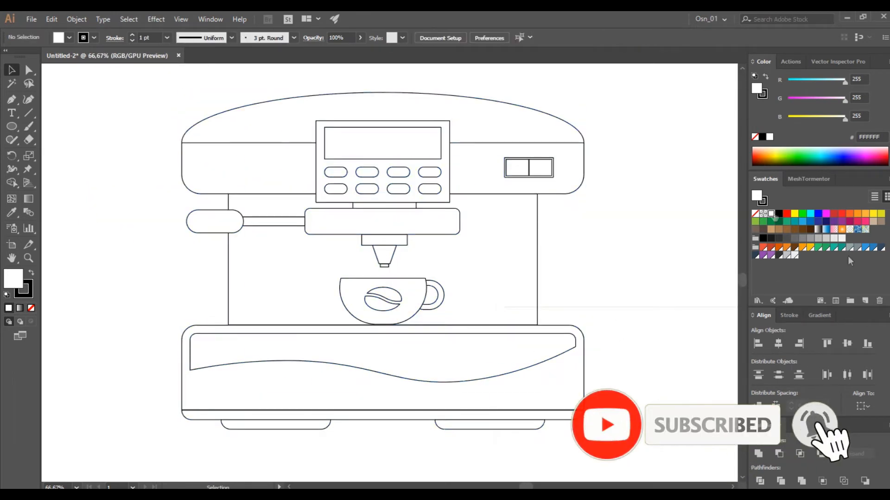
Fill the top dome and wavy base shape red (232, 76, 61), and the upper body and main base orange (229, 126, 34)
left_click(280, 126)
left_click(298, 353, "shift")
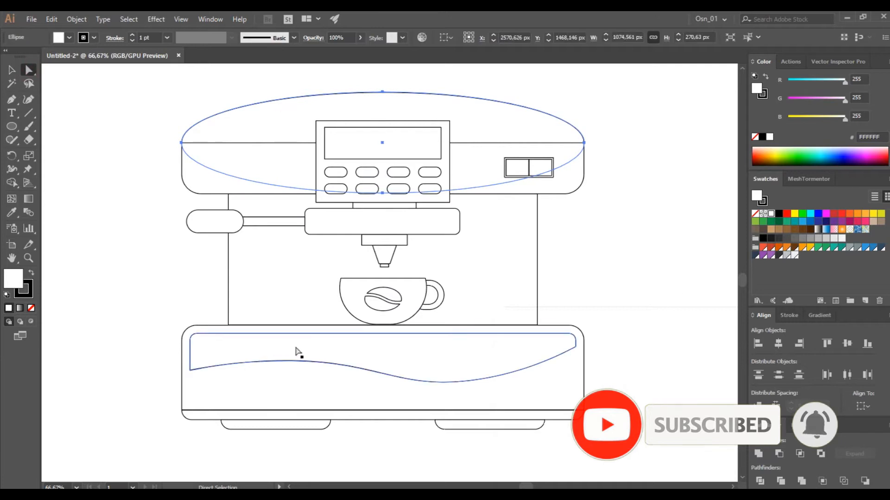
left_click(763, 249)
left_click(487, 167)
left_click(530, 395, "shift")
left_click(786, 248)
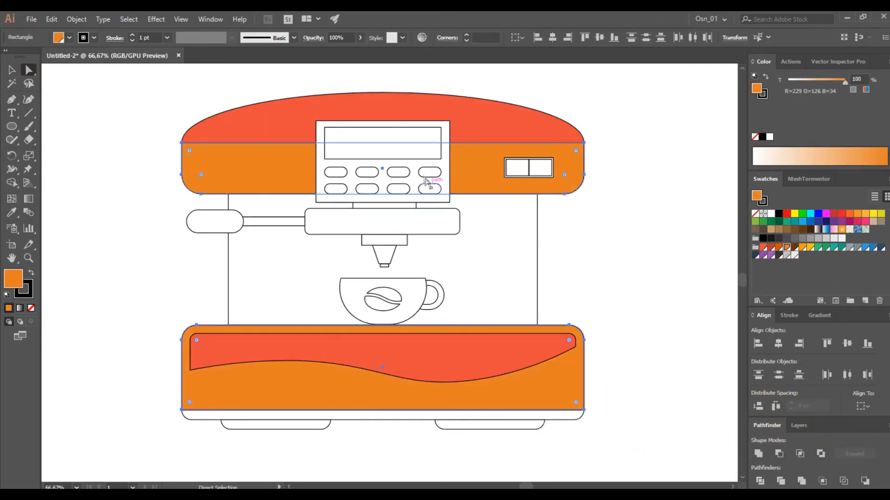
Fill the base's bottom strip and the middle body yellow (241, 196, 15), and both feet dark blue
left_click(445, 153)
left_click(475, 264, "shift")
left_click(455, 418, "shift")
left_click(786, 248)
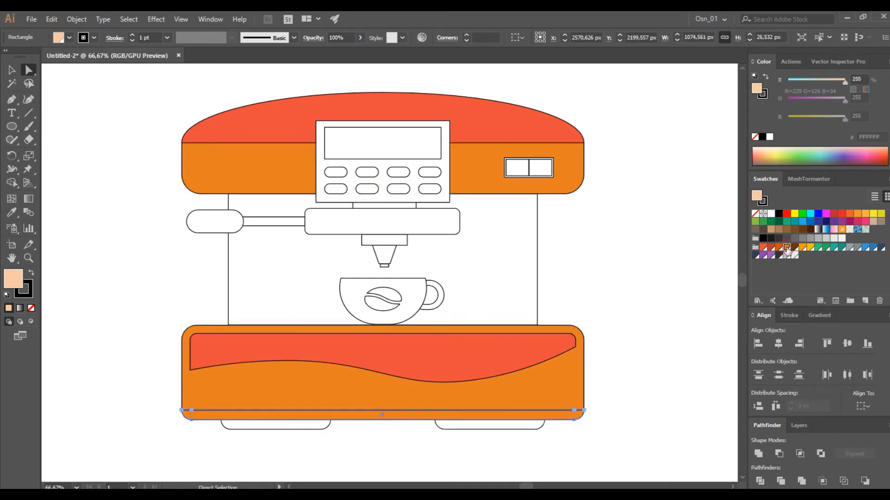
left_click(809, 248)
left_click(434, 428)
left_click(756, 255)
left_click(523, 288)
left_click(807, 251)
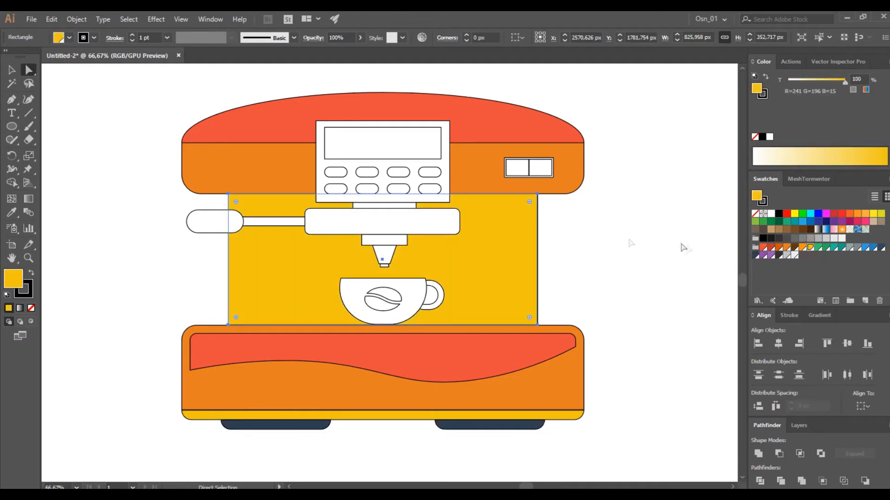
Fill the rounded horizontal bar and the handle grip with the red swatch (232, 76, 61)
scroll(425, 254, "up", 1)
left_click(419, 267)
left_click(763, 248)
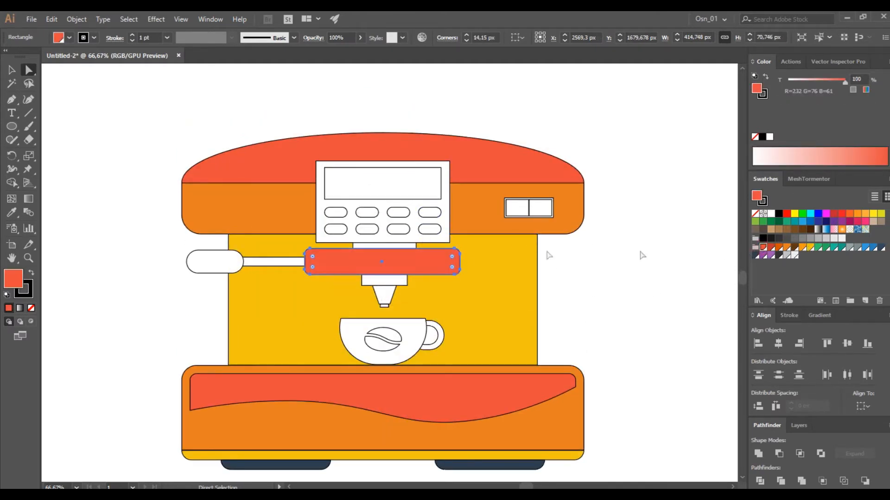
left_click(215, 261)
left_click(763, 248)
Fill the handle rod, both connector blocks and the spout tip dark brown, and the spout cone dark red (190, 57, 42)
left_click(264, 263)
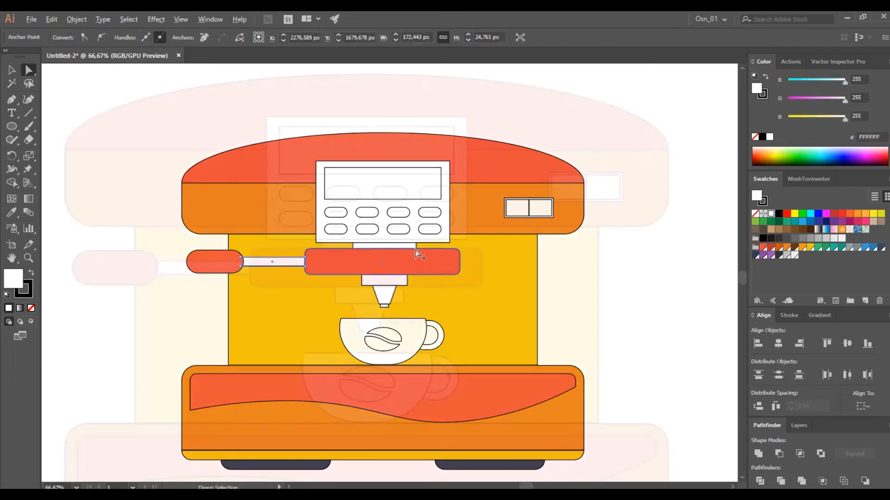
scroll(414, 250, "up", 2)
left_click(399, 244, "shift")
left_click(383, 320, "shift")
left_click(351, 378, "shift")
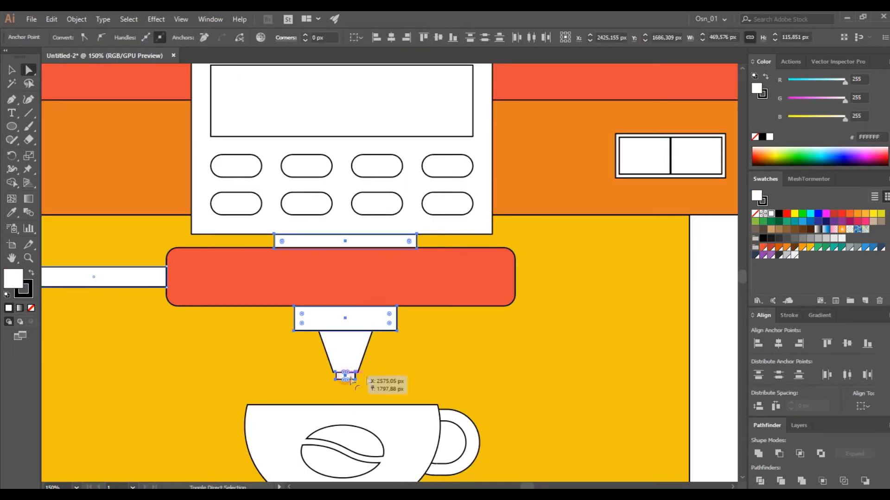
left_click(788, 249)
scroll(532, 308, "down", 1)
left_click(407, 336)
left_click(771, 249)
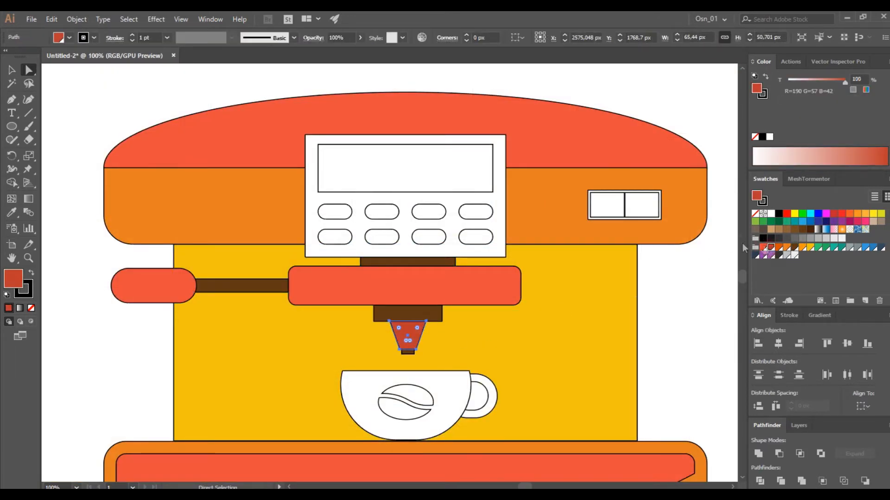
Fill the display light grey (236, 240, 241) and the control panel behind it orange (243, 155, 19)
left_click(392, 172)
scroll(393, 172, "up", 1)
left_click(793, 255)
left_click(552, 204)
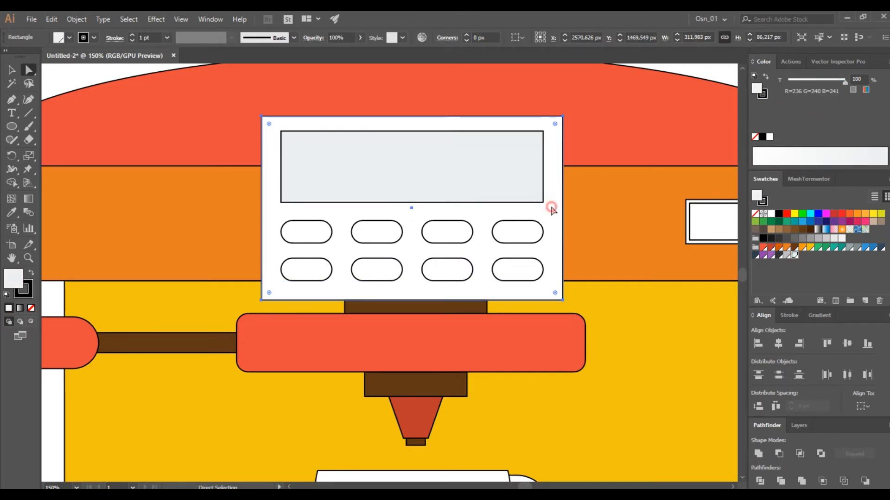
left_click(802, 248)
left_click(810, 247)
left_click(802, 248)
Fill all eight control buttons yellow (241, 196, 15)
left_click(521, 234)
left_click(516, 271, "shift")
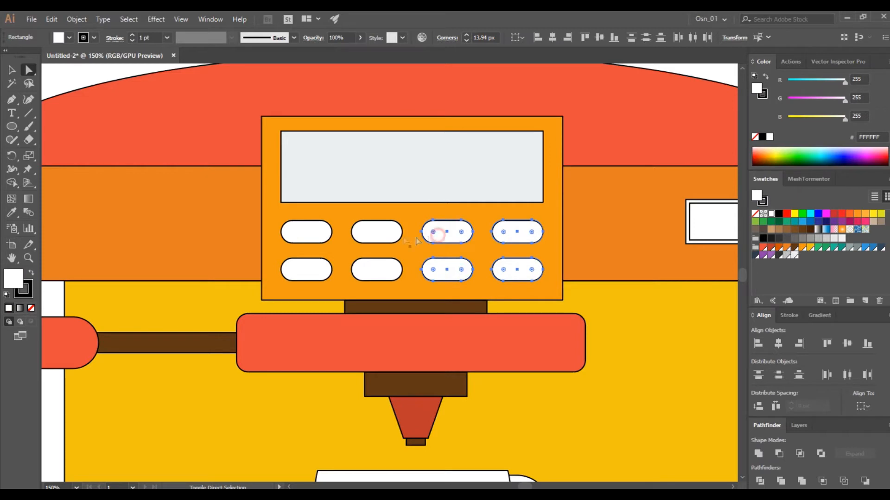
left_click(314, 233, "shift")
left_click(810, 248)
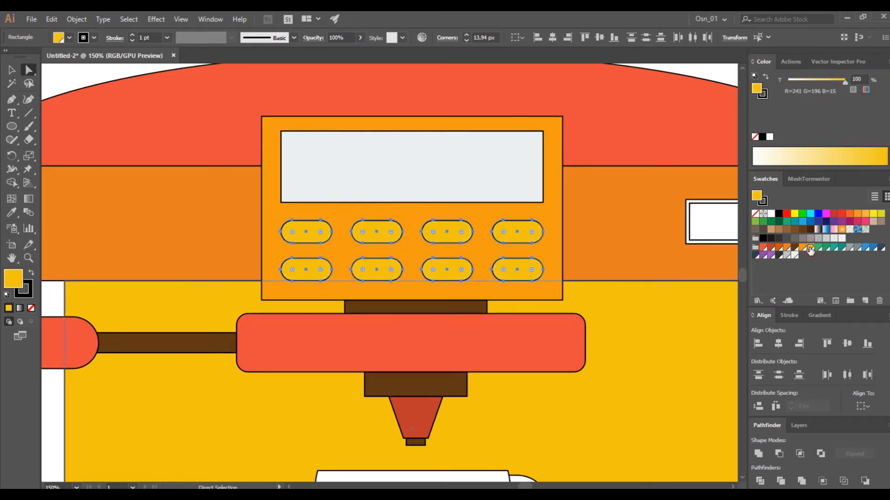
Fill the cup body grey and both halves of its coffee bean dark brown
scroll(670, 273, "down", 2)
left_click(555, 152)
scroll(621, 303, "right", 3)
scroll(457, 396, "up", 3)
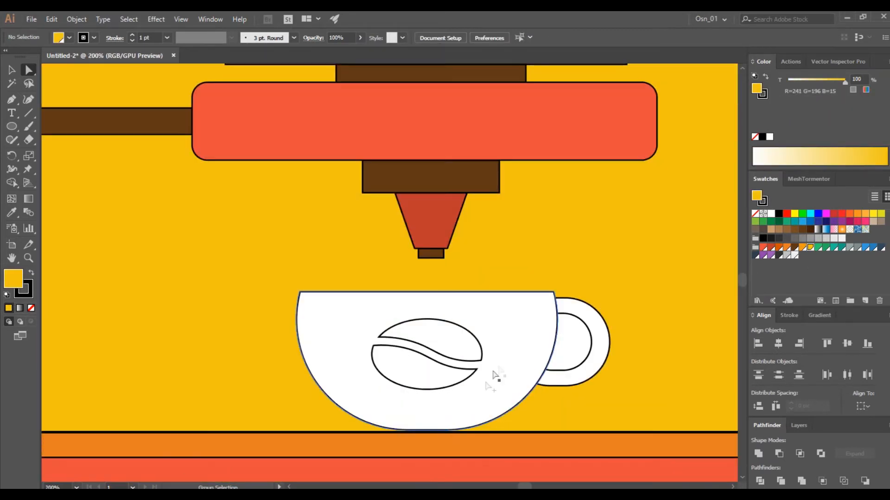
left_click(494, 374)
left_click(787, 256)
left_click(459, 350)
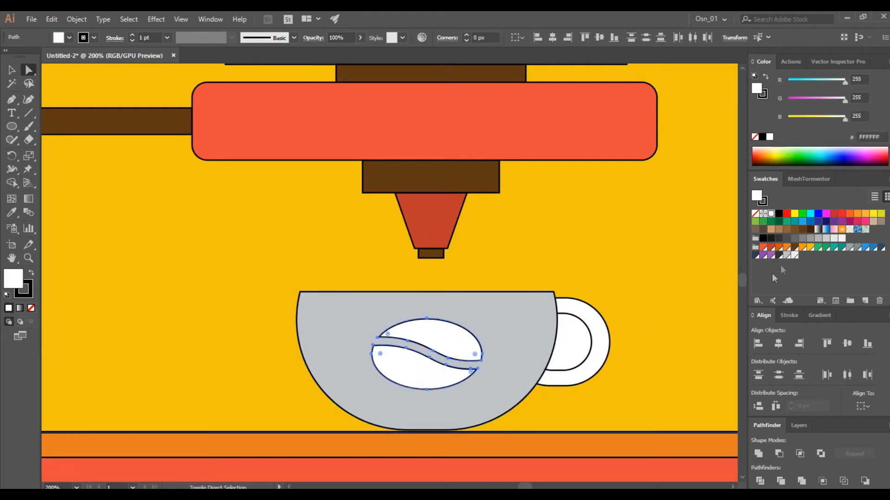
left_click(795, 247)
Subtract the inner shape from the cup's handle with Minus Front and fill the ring grey (190, 195, 199)
left_click(576, 342)
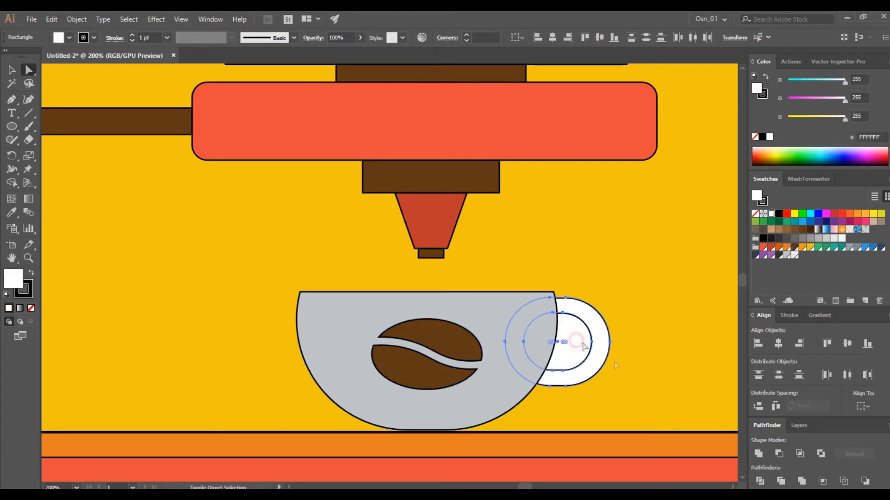
left_click(778, 454)
left_click(786, 254)
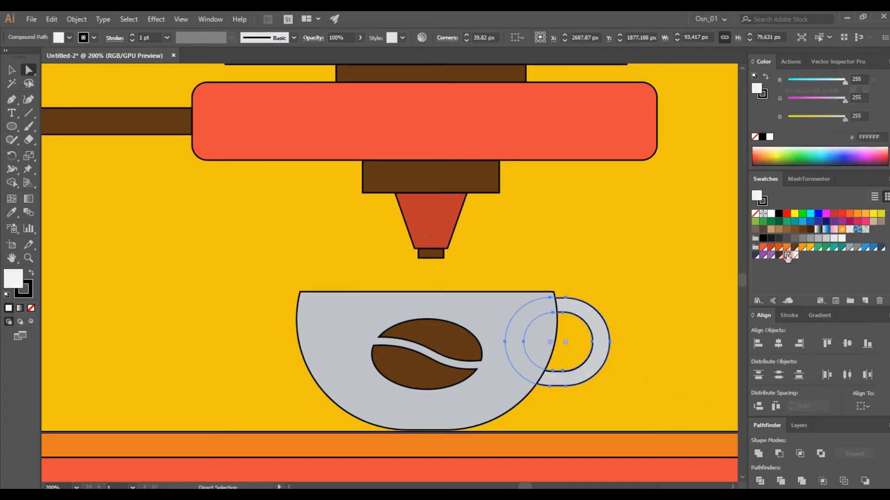
Fill the switch frame yellow and both switch halves grey (190, 195, 199)
key("ctrl+minus")
key("ctrl+minus")
scroll(510, 206, "up", 4)
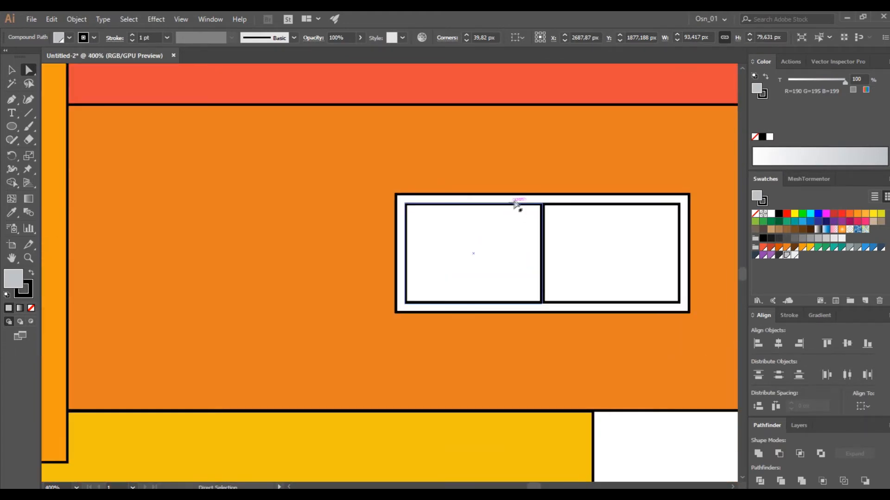
left_click(518, 216)
left_click(539, 249, "shift")
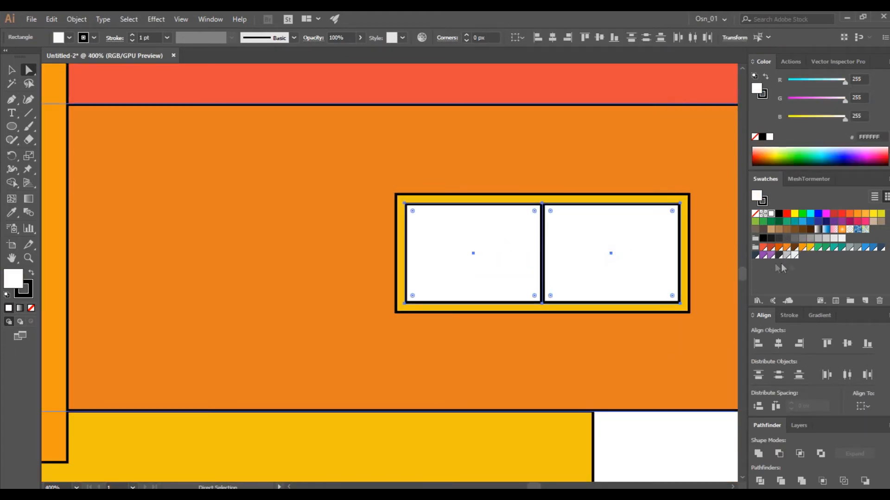
left_click(794, 255)
left_click(620, 166)
Darken the switch's right half by lowering its HSB brightness to about 61%
left_click(610, 234)
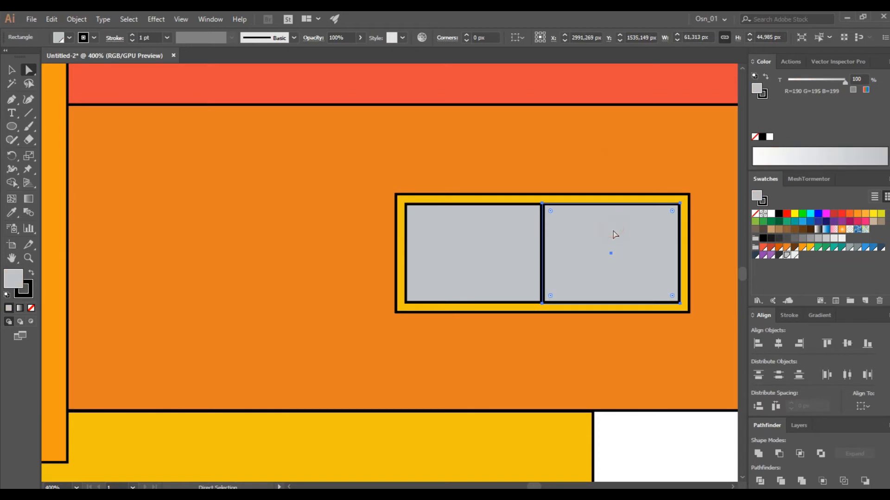
left_click(885, 61)
left_click(820, 107)
left_click_drag(833, 119, 822, 118)
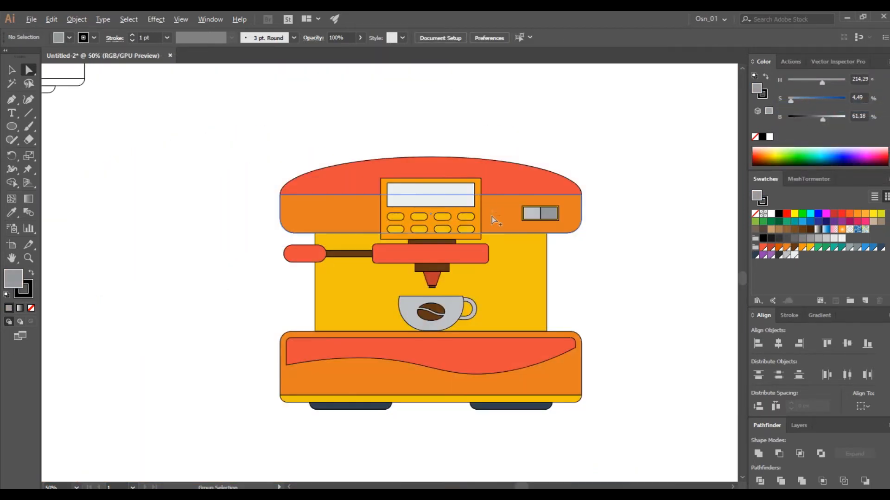
Round the display's corners to about 13.8 px and the control panel's corners to about 23 px
scroll(408, 197, "up", 3)
left_click(402, 163)
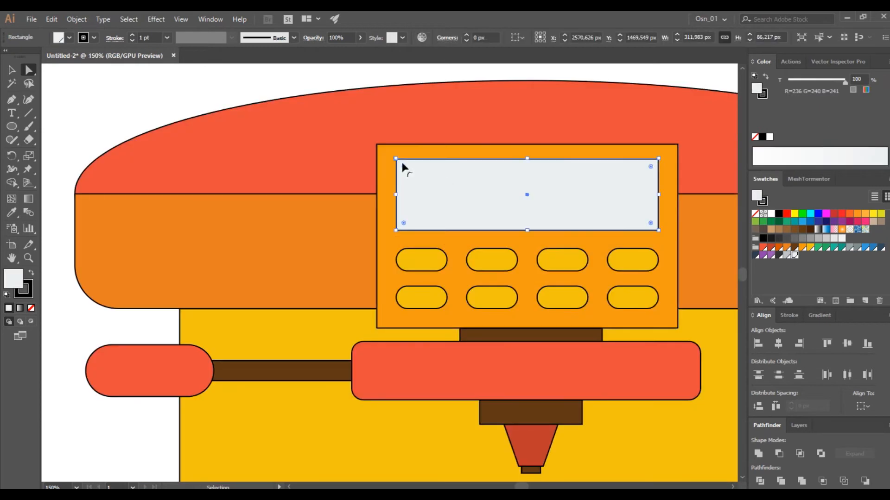
key("ctrl+z")
left_click_drag(404, 163, 400, 163)
left_click(387, 154)
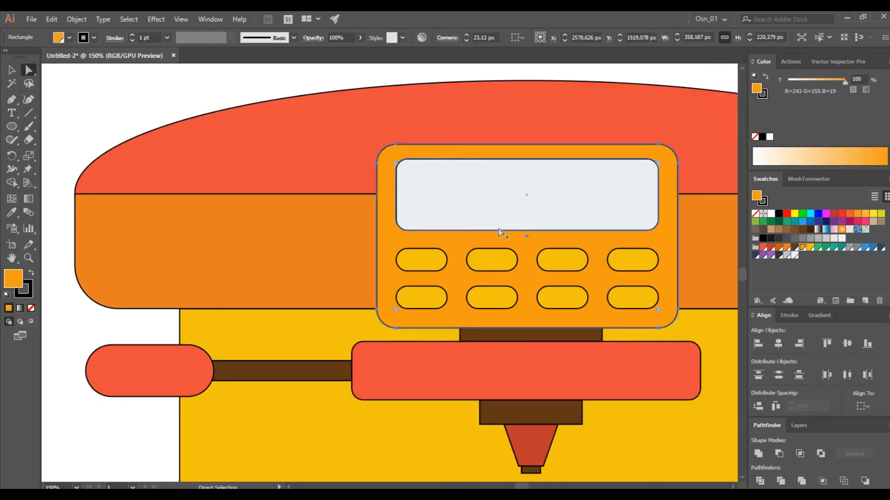
Remove the stroke from the entire coloured machine group
scroll(497, 231, "down", 2)
left_click(532, 131)
scroll(551, 185, "right", 4)
scroll(576, 236, "down", 4)
scroll(577, 255, "down", 1)
scroll(578, 266, "right", 4)
scroll(390, 267, "up", 1)
scroll(391, 268, "up", 1)
scroll(250, 264, "down", 3)
left_click_drag(193, 152, 451, 403)
scroll(328, 295, "left", 2)
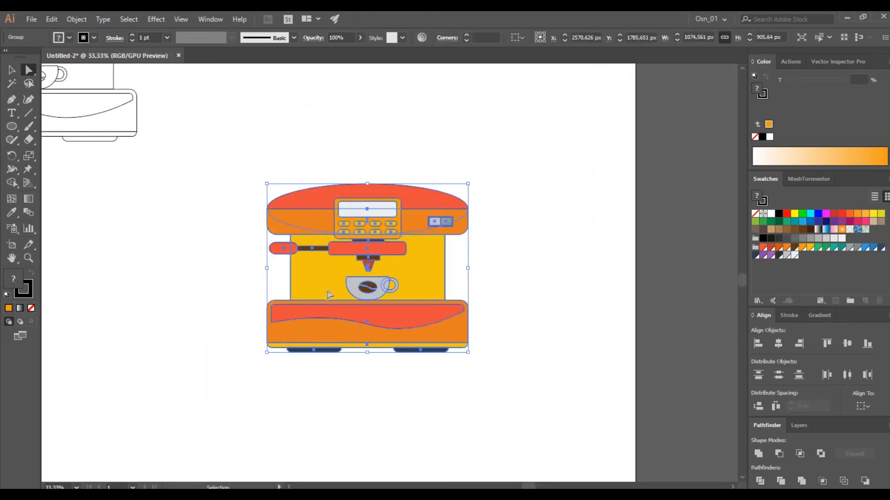
scroll(328, 295, "up", 1)
left_click(103, 282)
scroll(200, 296, "up", 1)
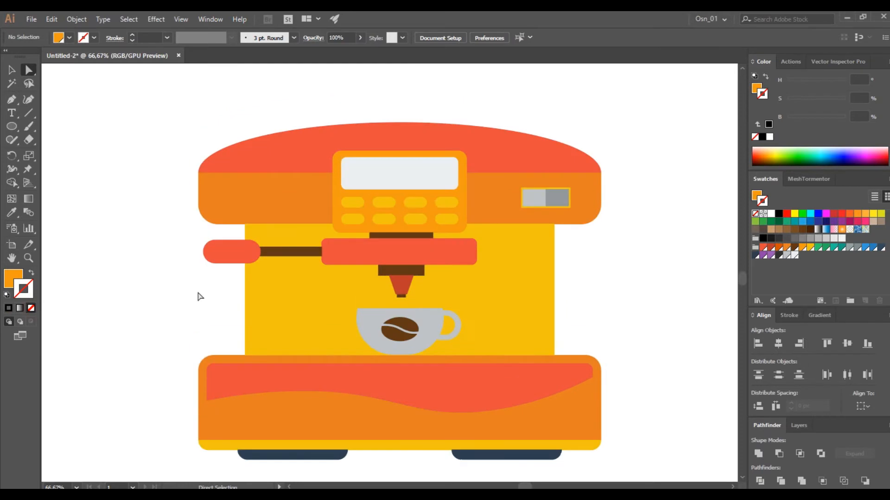
Ungroup the coloured machine and isolate the display rectangle for drawing with the Pen tool
scroll(386, 185, "up", 3)
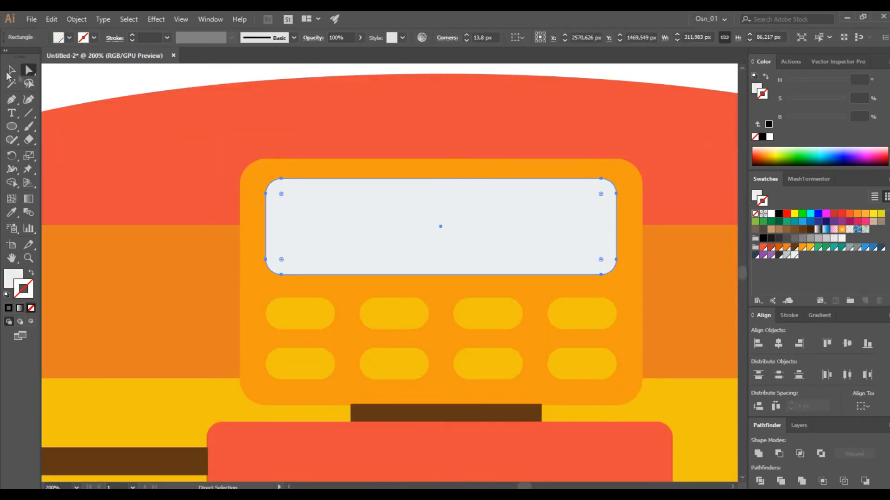
key("v")
left_click(361, 223)
scroll(360, 223, "down", 4)
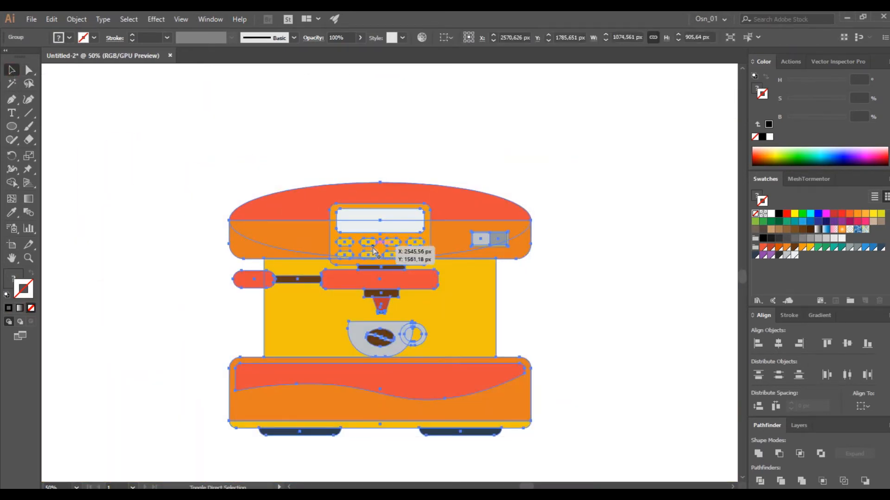
key("ctrl+shift+g")
double_click(405, 227)
scroll(405, 227, "up", 2)
key("p")
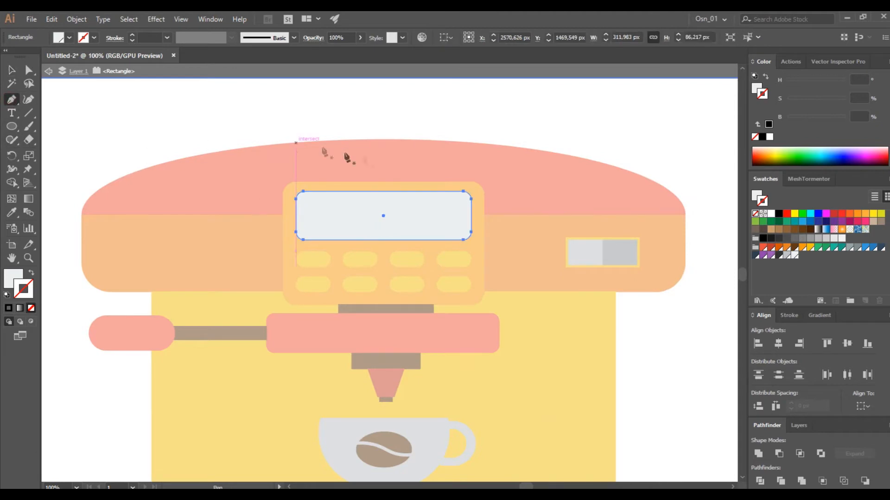
Draw a strokeless shape with two slanted bands crossing the display, joined above it and extending past its upper and lower edges
left_click(371, 139)
left_click(253, 284)
left_click(338, 299)
left_click(389, 146)
left_click(368, 287)
key("ctrl+z")
left_click(442, 152)
left_click(356, 302)
left_click(437, 305)
left_click(475, 131)
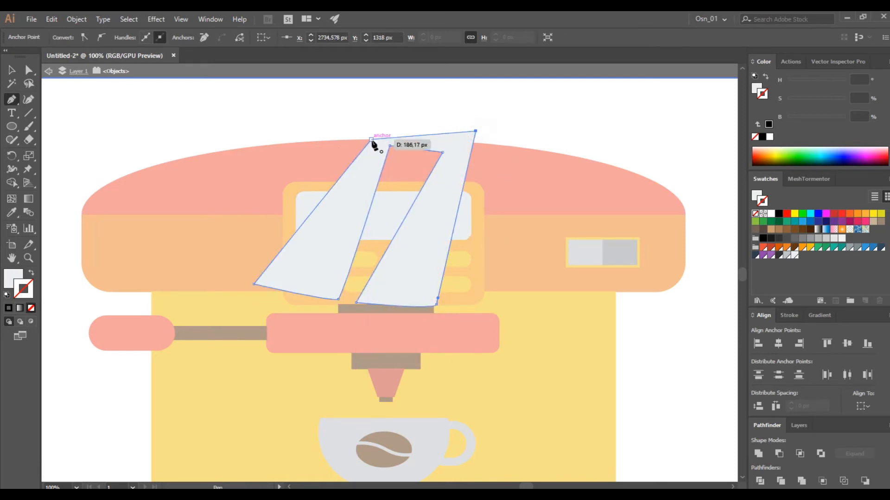
Trim the slanted bands to the display's outline with the Shape Builder, removing every part outside it
left_click(12, 71)
left_click(310, 205, "shift")
left_click(12, 182)
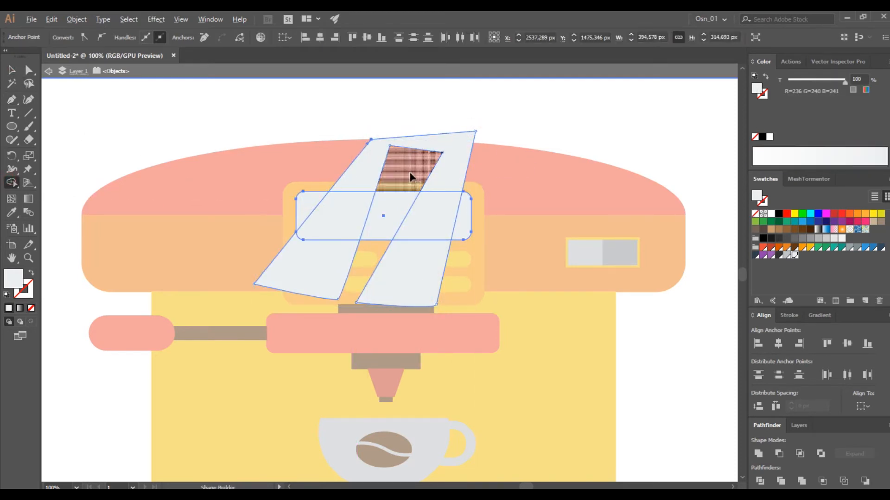
left_click_drag(411, 174, 547, 171, "alt")
left_click_drag(290, 280, 396, 274, "alt")
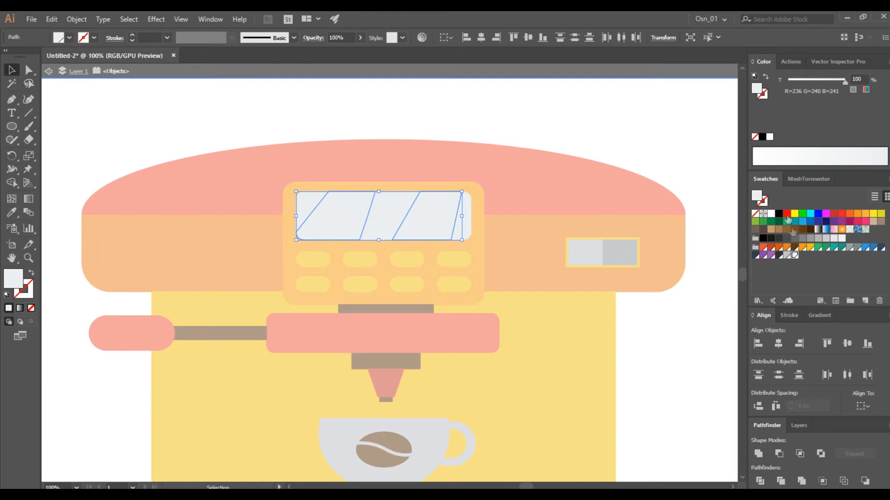
Fill the display's reflection bands white at 20% opacity and leave isolation mode
left_click(771, 213)
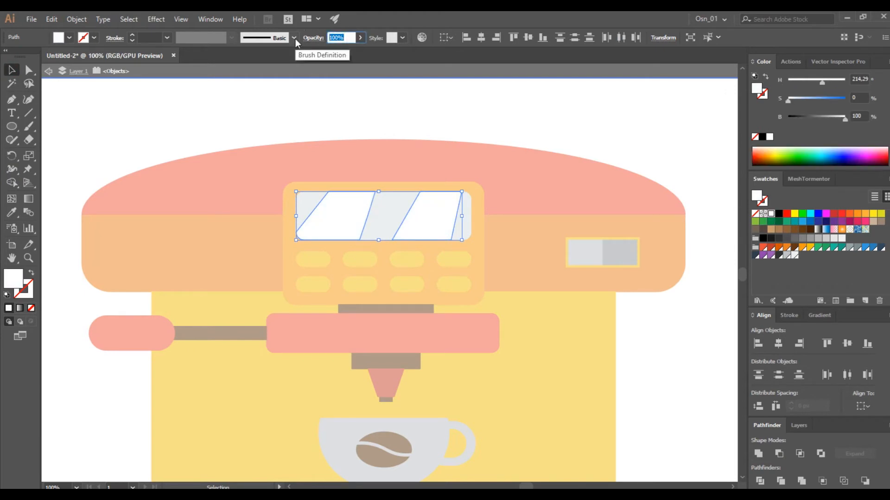
type("20")
key("Return")
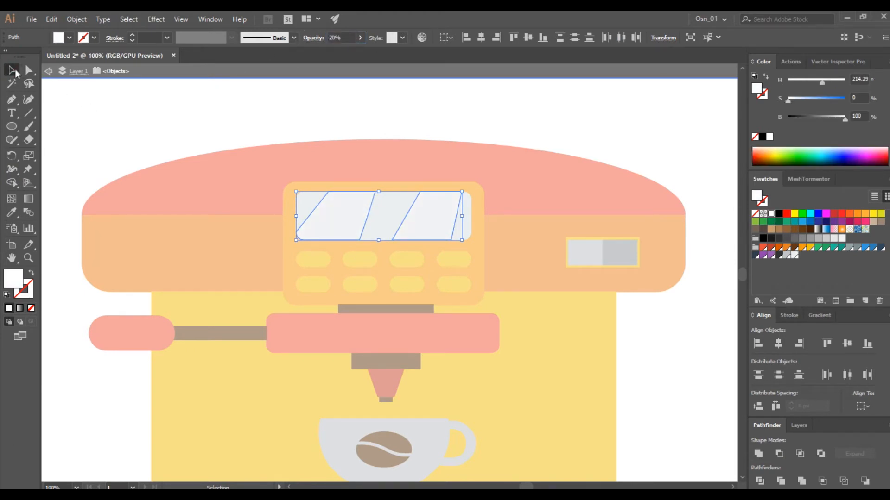
left_click(137, 127)
double_click(327, 131)
left_click(339, 161)
left_click(175, 102)
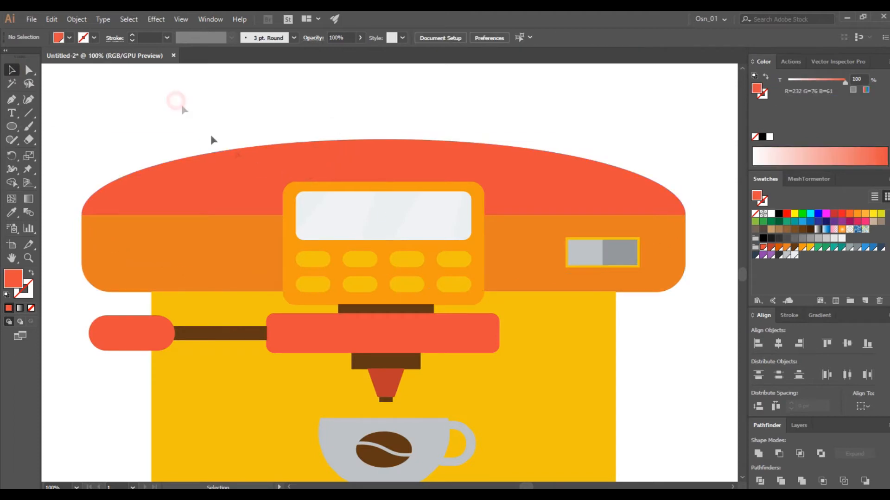
Duplicate the whole coloured machine beside the original and unite the copy into one solid silhouette
scroll(278, 196, "down", 2)
left_click_drag(132, 157, 446, 437)
scroll(359, 409, "right", 2)
left_click_drag(201, 376, 548, 373)
scroll(537, 375, "right", 7)
scroll(538, 376, "right", 4)
left_click(759, 454)
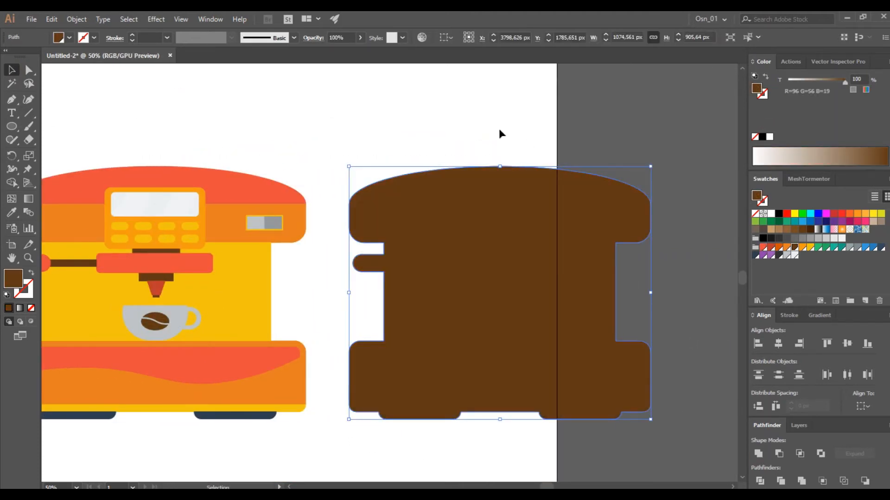
scroll(492, 245, "right", 5)
left_click_drag(410, 292, 500, 295)
Draw a closed shape with the Curvature tool that covers the silhouette's upper and right side, with a wavy inner edge
left_click(28, 99)
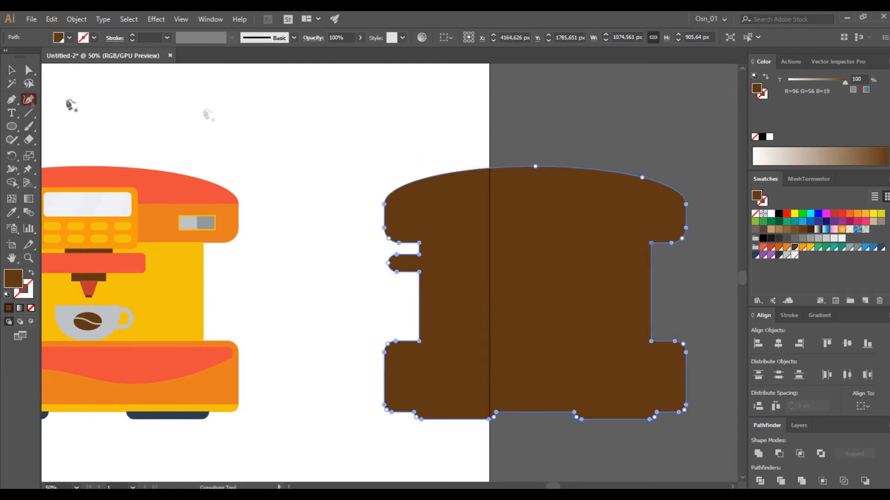
left_click(703, 191)
left_click(705, 209)
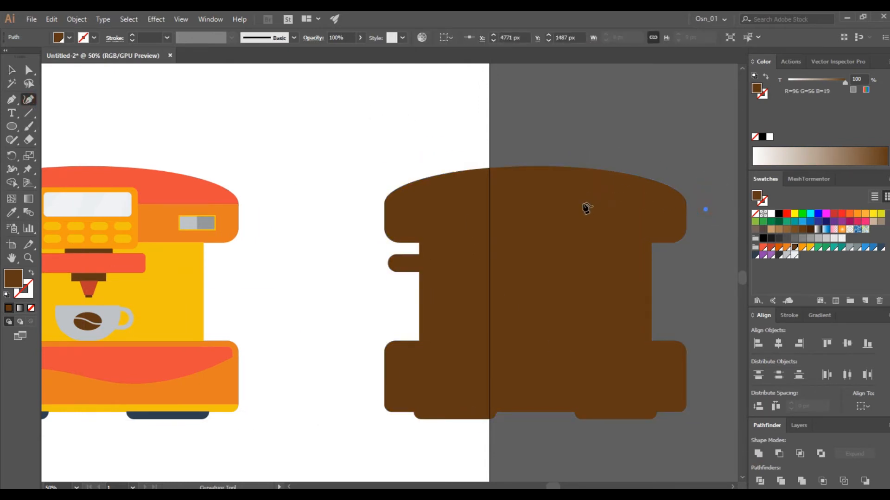
key("ctrl+z")
left_click(395, 144)
left_click(467, 219)
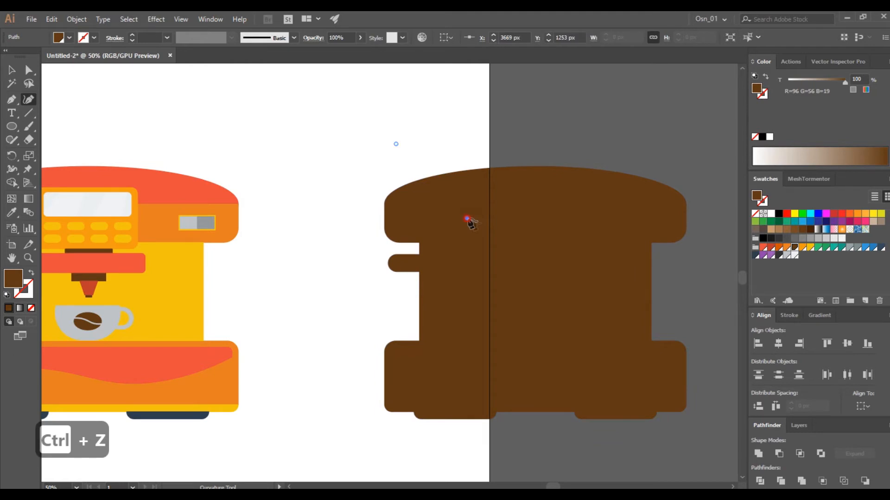
left_click(589, 220)
left_click(617, 301)
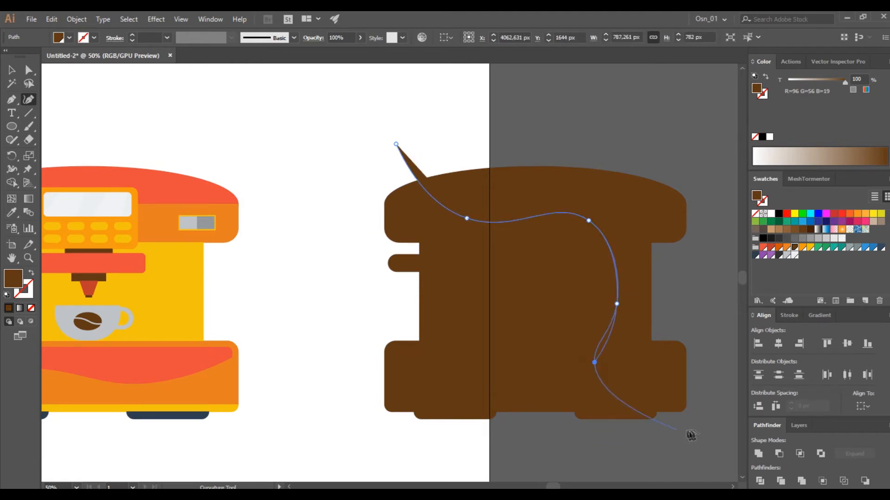
left_click(731, 352)
left_click(705, 113)
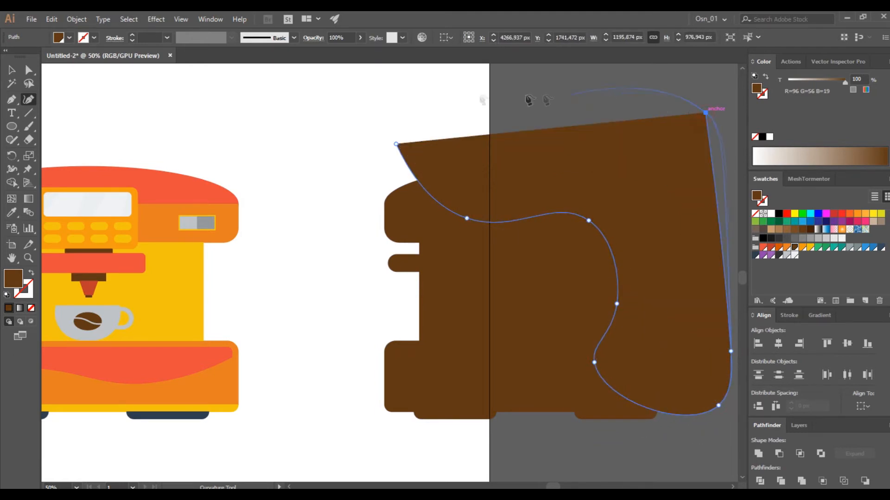
left_click(378, 114)
left_click(395, 144)
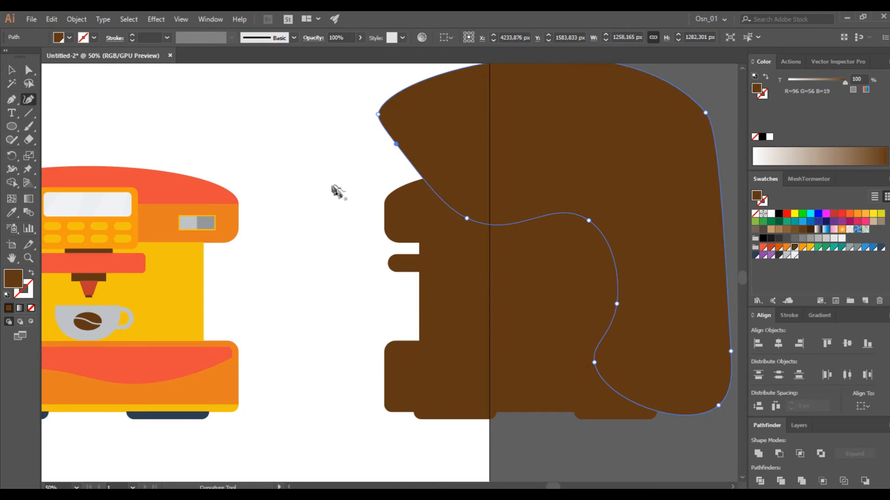
Draw a second closed curved shape covering the silhouette's left and lower side, with a wavy inner edge
left_click(347, 179)
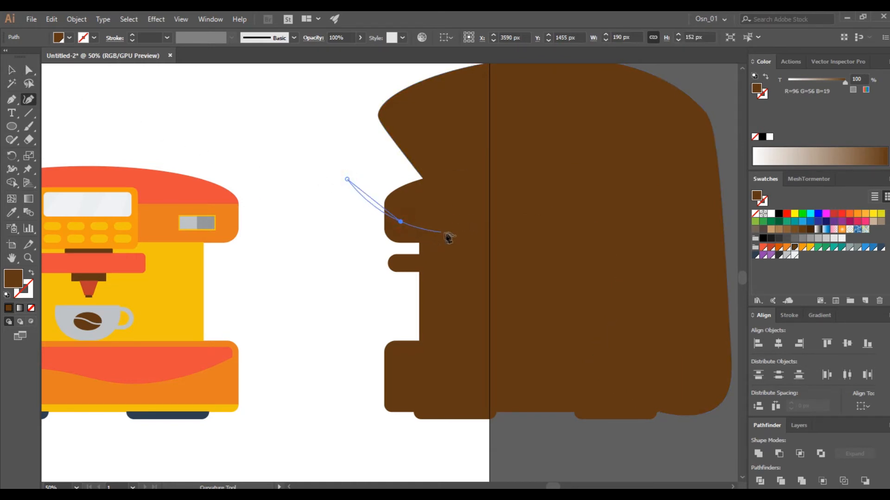
left_click(438, 362)
left_click(529, 396)
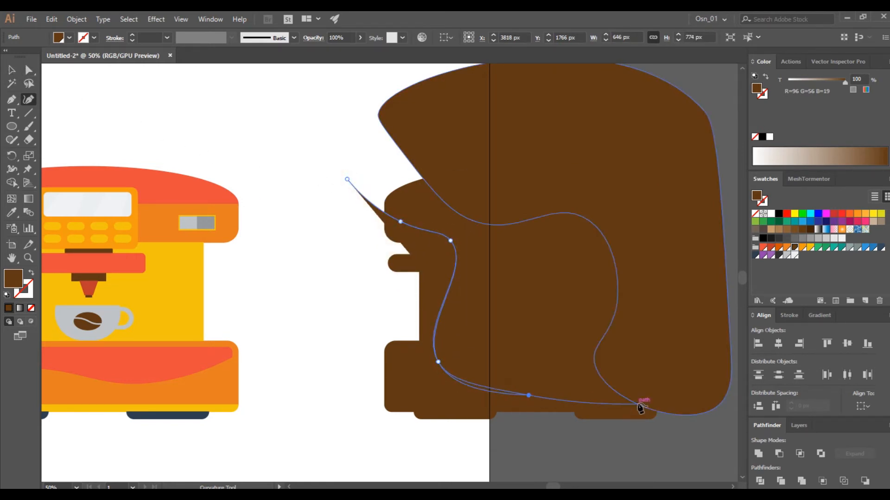
left_click(611, 458)
left_click(350, 429)
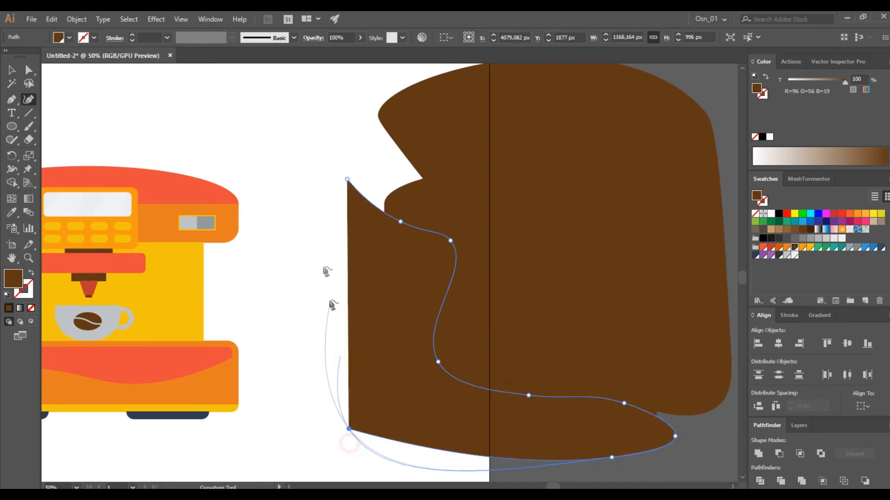
left_click(324, 153)
left_click(347, 179)
Use the Shape Builder to remove the silhouette's middle and everything outside its outline, keeping the two wavy side pieces
left_click(11, 70)
left_click_drag(310, 101, 433, 240)
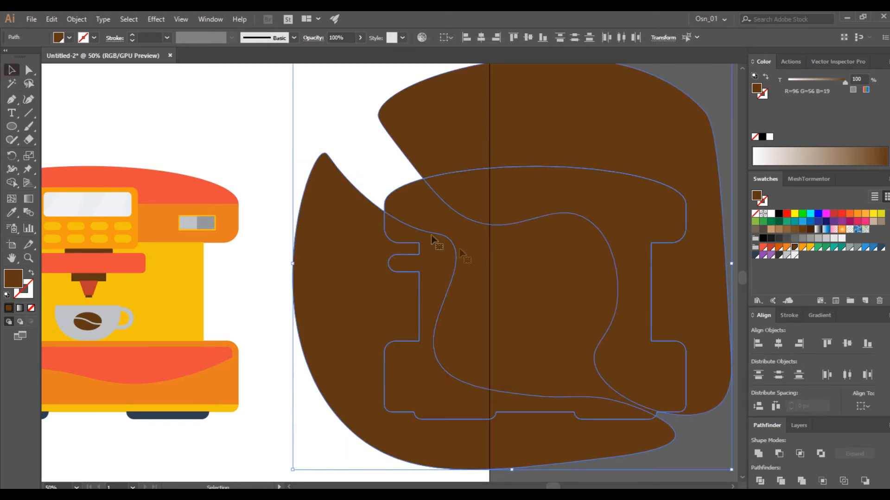
left_click(12, 184)
left_click_drag(526, 129, 533, 287)
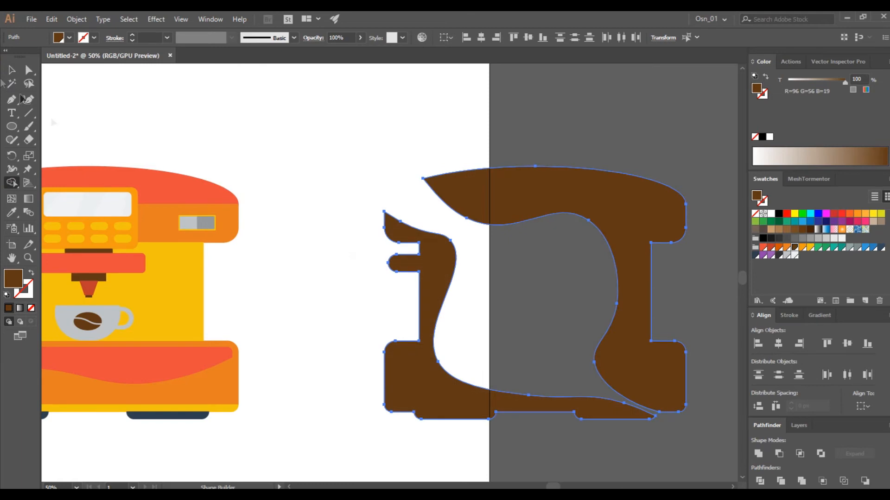
left_click(13, 70)
Fill both wavy side pieces black and set their opacity to 15%
left_click(778, 213)
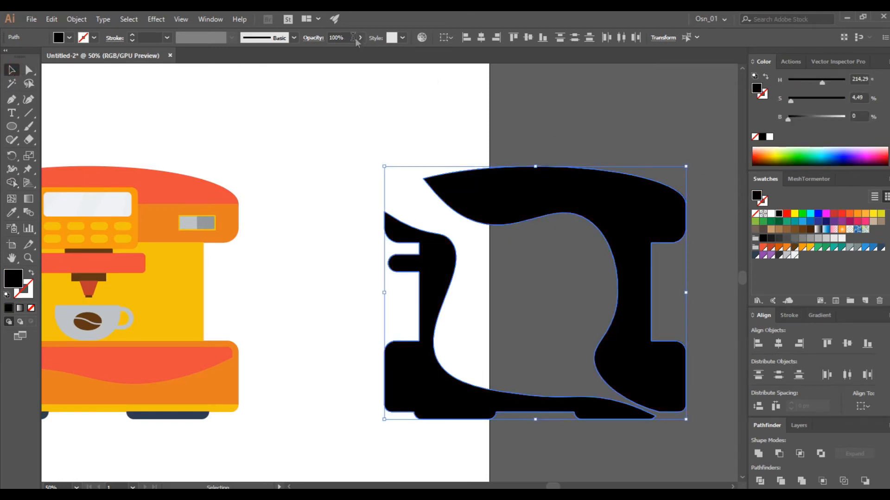
type("15")
key("Return")
scroll(380, 271, "down", 2)
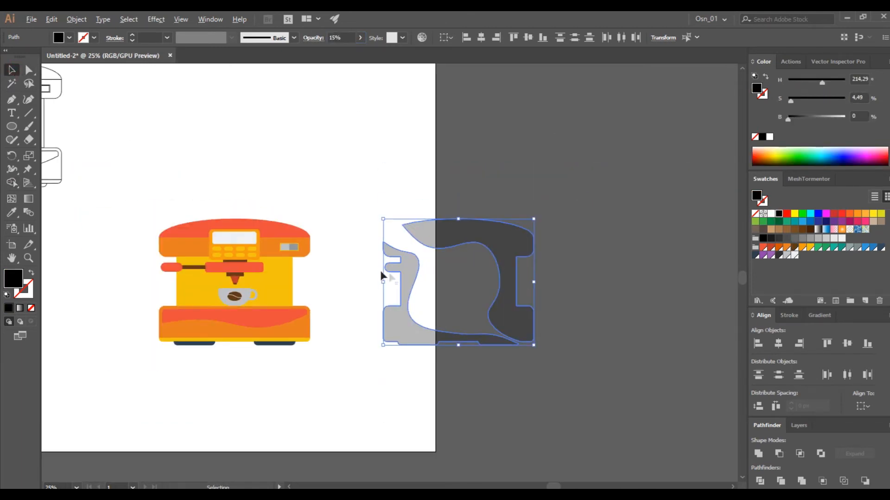
Move the translucent wavy pieces onto the coloured machine, aligned with its outline
scroll(380, 271, "left", 3)
scroll(430, 268, "up", 2)
left_click_drag(695, 209, 248, 208)
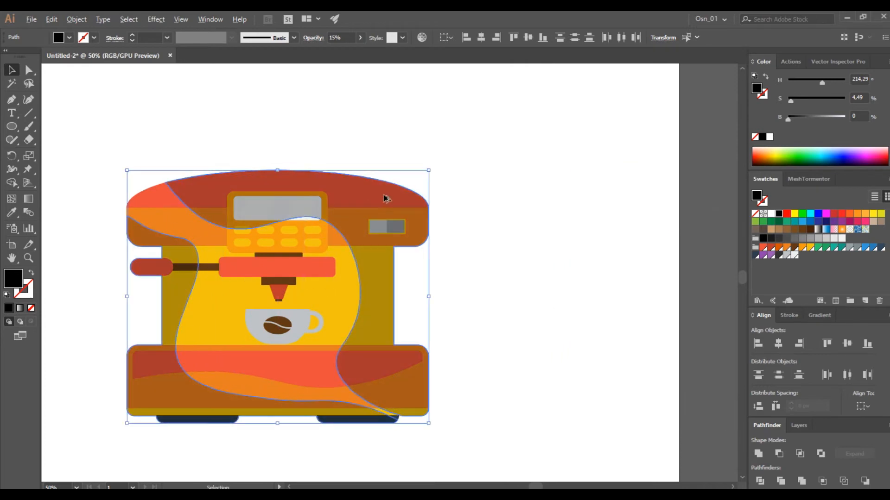
scroll(445, 211, "up", 4)
scroll(347, 201, "up", 2)
scroll(400, 250, "down", 7)
scroll(396, 264, "left", 2)
Move the overlay off the machine, delete the duplicate of each piece, and place the remaining overlay back over the machine
left_click_drag(304, 228, 646, 183)
key("Delete")
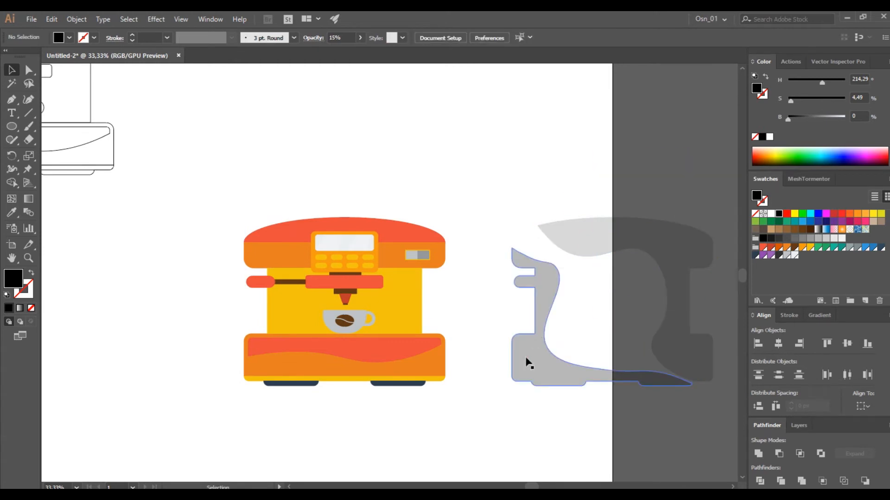
left_click(526, 355)
key("Delete")
left_click_drag(510, 187, 610, 253)
left_click_drag(563, 238, 297, 235)
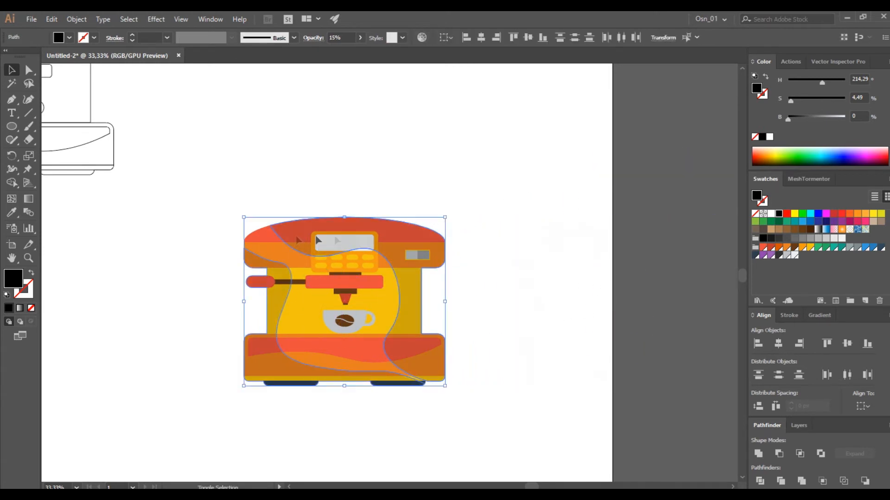
Set the overlay pieces' opacity to 10% and recolour the upper-right piece white as a highlight
scroll(446, 247, "up", 5)
scroll(442, 254, "down", 6)
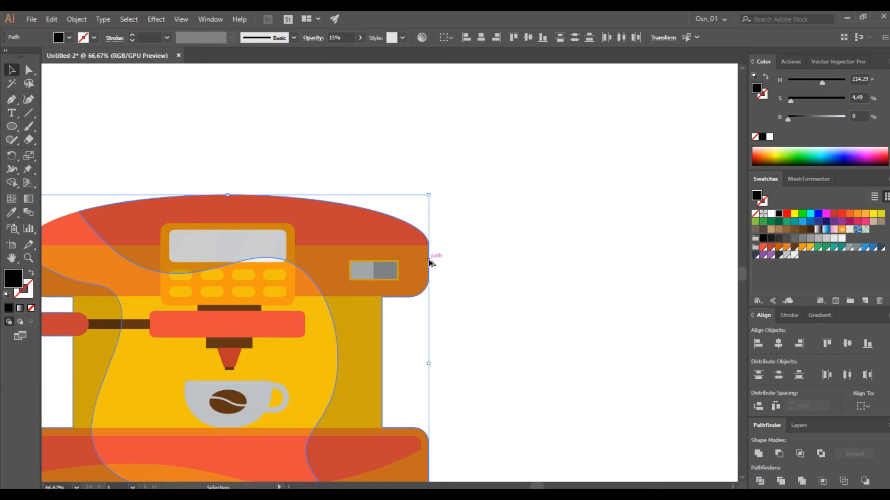
type("10")
key("Return")
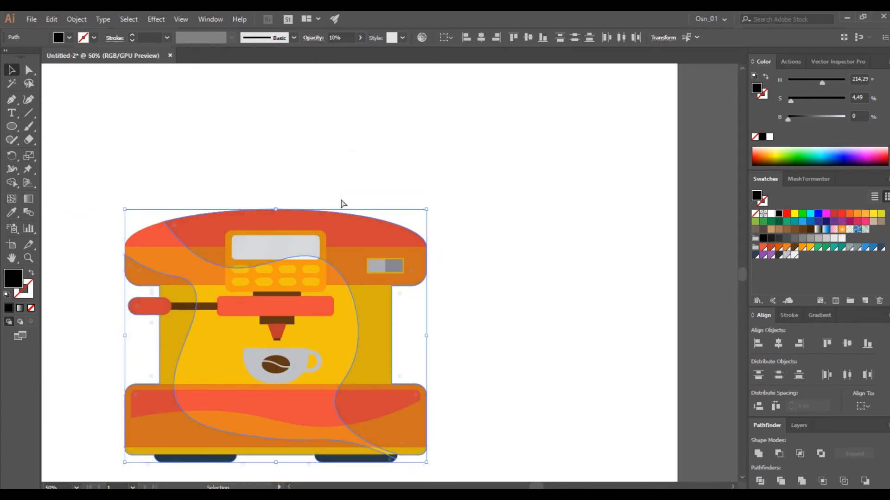
scroll(342, 181, "left", 3)
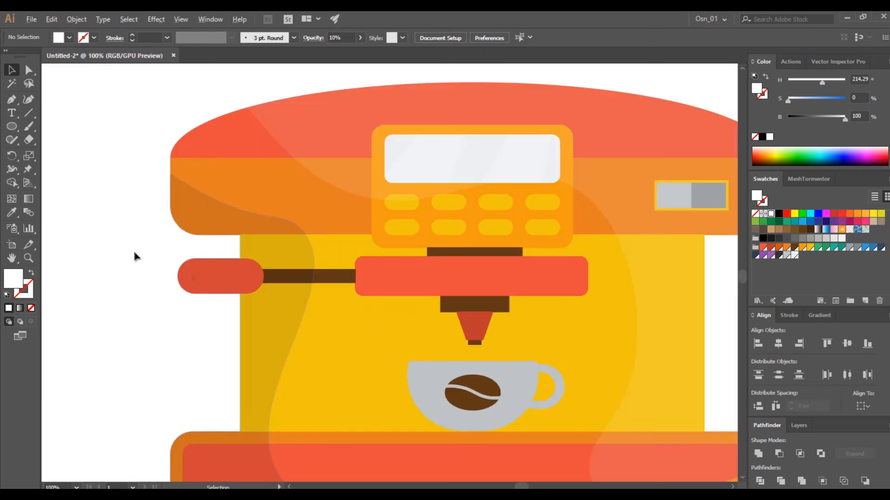
Group the handle, its rod, the red bar, the control panel, its buttons and the display, and bring the group to the front
left_click(340, 279)
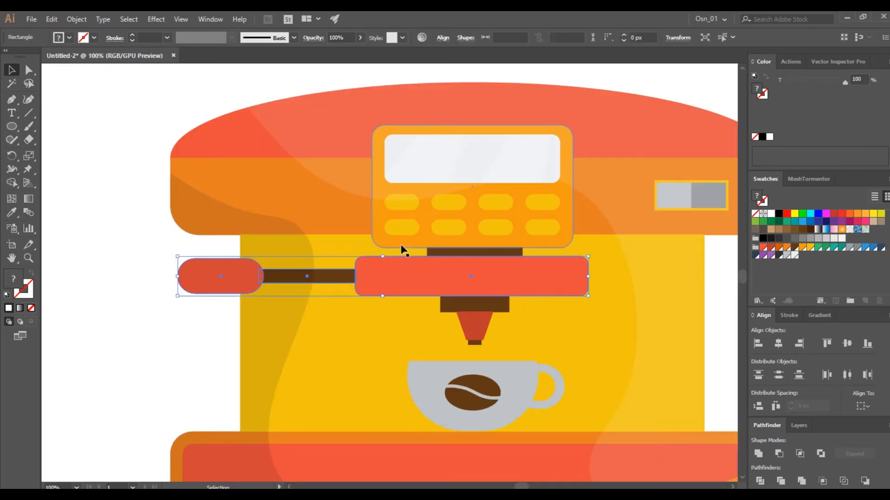
scroll(399, 251, "up", 2)
left_click(416, 254, "shift")
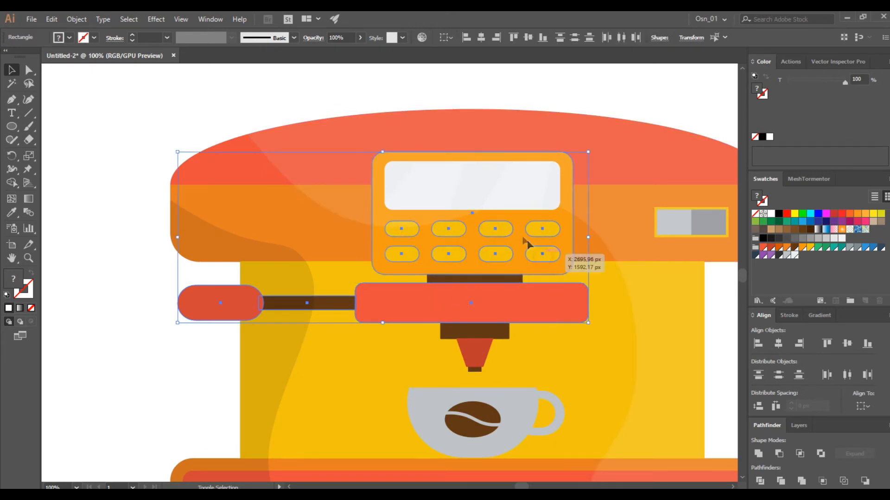
scroll(485, 236, "up", 1, "alt")
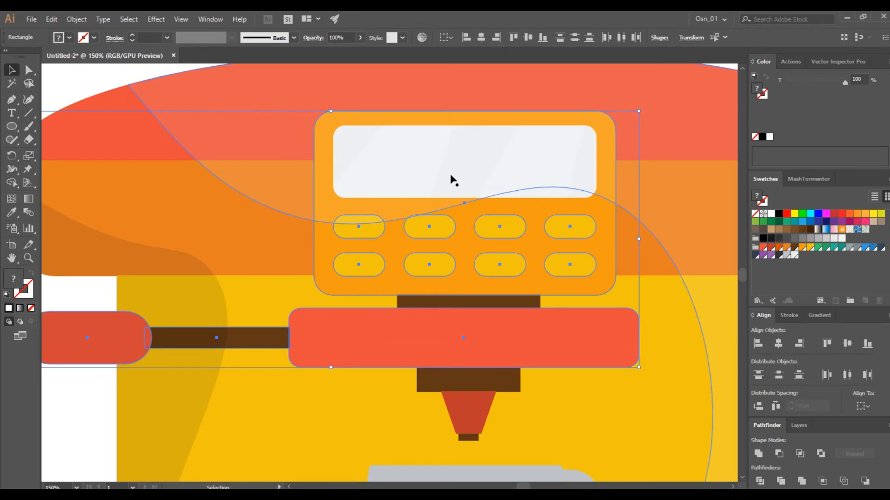
left_click(566, 198, "shift")
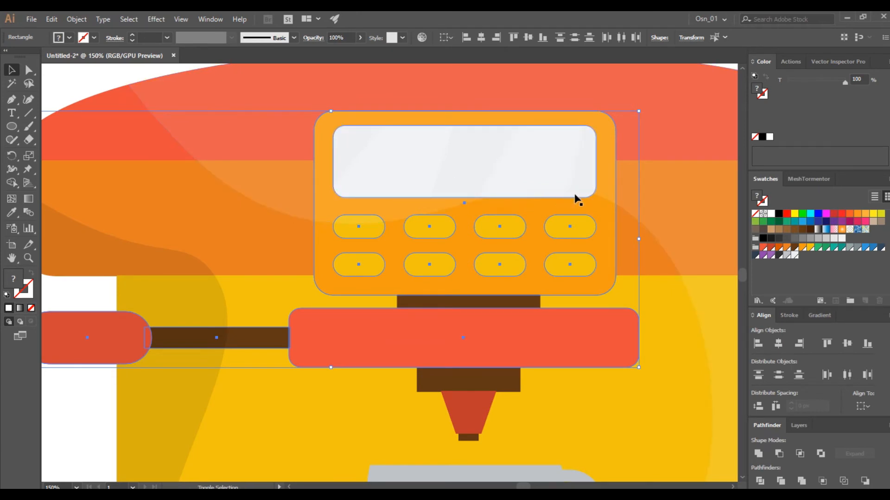
key("ctrl+g")
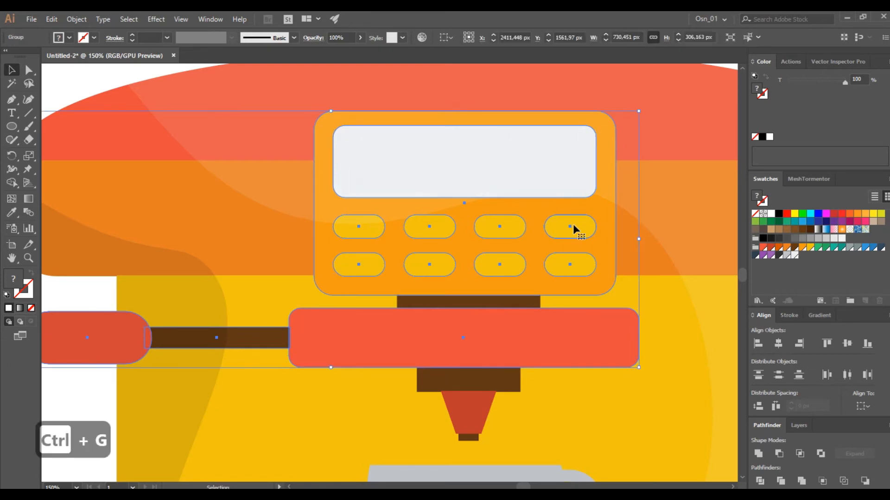
scroll(573, 224, "down", 2, "alt")
key("ctrl+shift+bracketright")
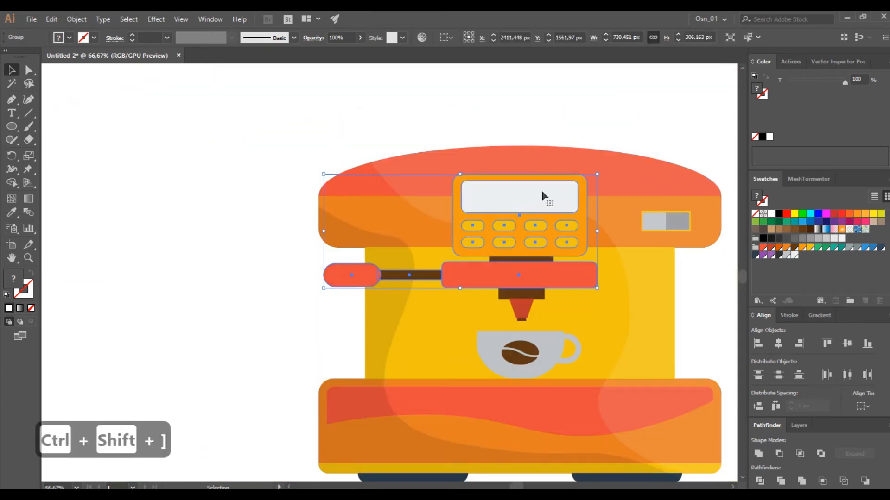
Bring the two translucent white glare pieces on the display to the front
left_click(545, 115)
scroll(537, 202, "up", 3, "alt")
left_click(537, 201)
left_click(537, 201, "ctrl")
left_click(537, 201, "ctrl")
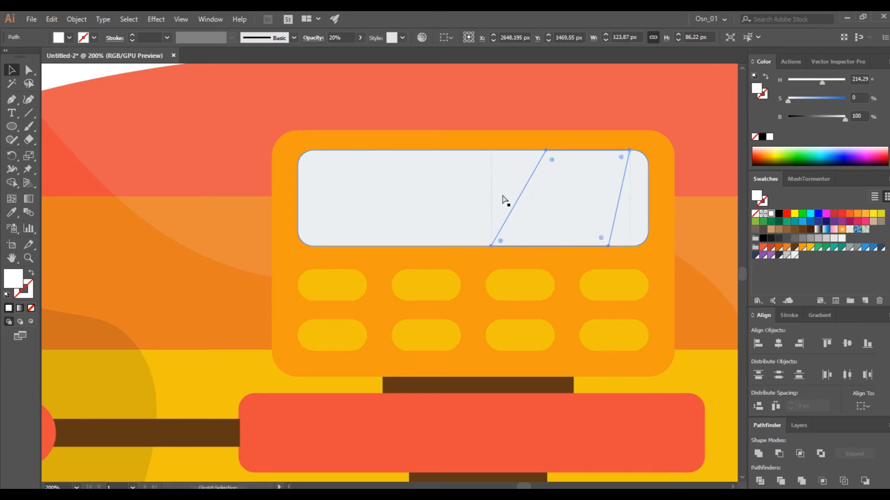
key("ctrl+shift+bracketright")
left_click(402, 201)
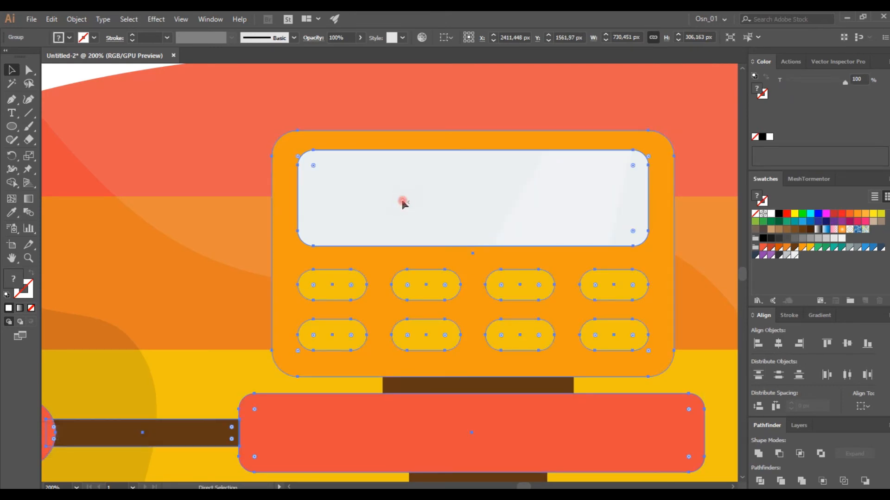
left_click(402, 202, "ctrl")
left_click(402, 201, "ctrl")
key("ctrl+shift+bracketright")
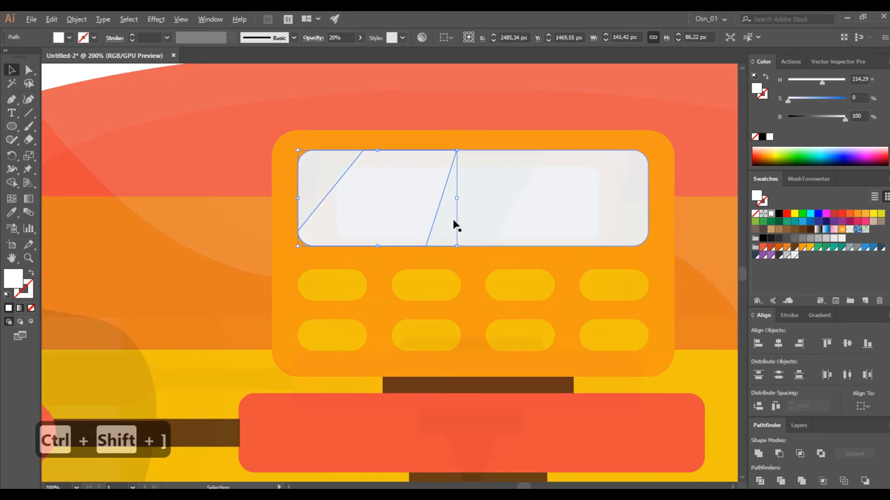
scroll(453, 222, "down", 6)
left_click(512, 157)
Draw white circles of different sizes on the yellow body beside the cup, a small one about 48 px wide
scroll(591, 280, "up", 2)
scroll(158, 296, "left", 4)
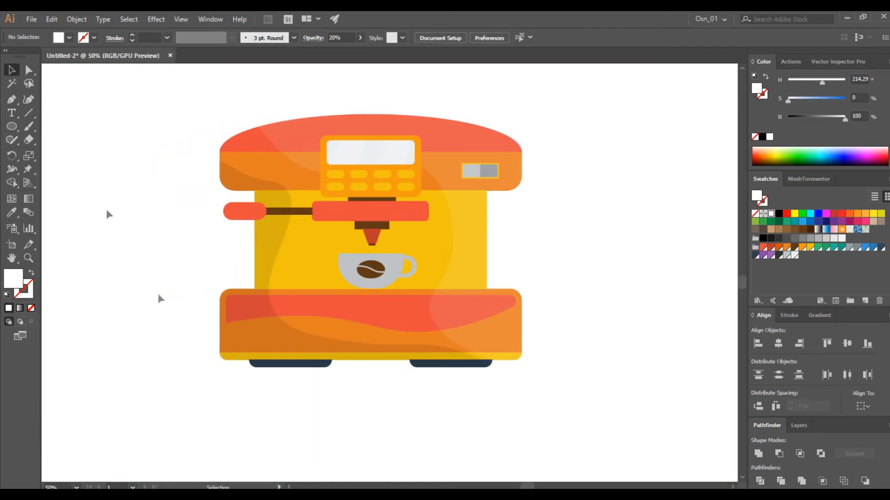
left_click(14, 131)
scroll(351, 352, "up", 1)
left_click(506, 240, "ctrl")
scroll(457, 201, "up", 2)
left_click_drag(464, 173, 574, 275)
scroll(520, 201, "down", 3)
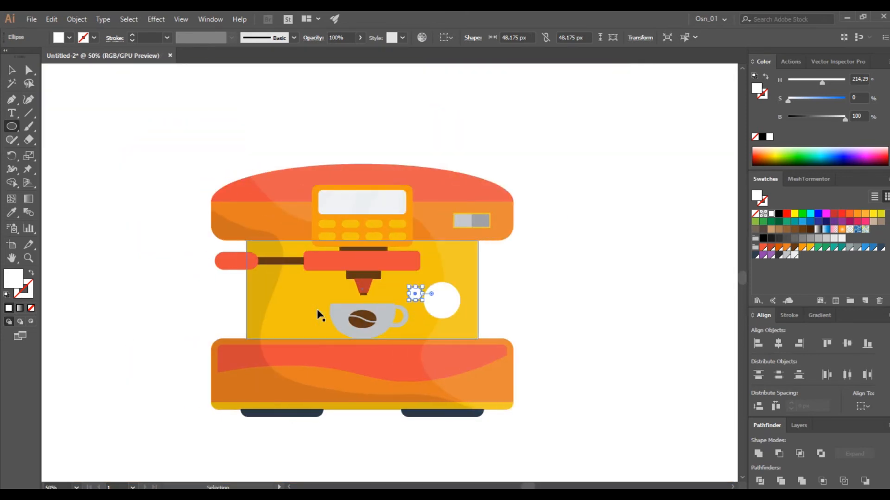
left_click_drag(454, 244, 486, 250)
Draw white circles and a flat ellipse on the right side of the machine's head, the smallest circle about 26 px wide
scroll(507, 286, "up", 3)
mouse_move(475, 213)
left_mouse_down()
mouse_move(518, 257)
mouse_move(486, 268)
mouse_move(493, 284)
left_mouse_up()
left_click_drag(474, 241, 499, 267)
left_click_drag(402, 157, 402, 157)
left_click_drag(476, 179, 454, 164)
scroll(421, 191, "down", 2)
scroll(417, 250, "down", 2)
scroll(411, 312, "up", 4)
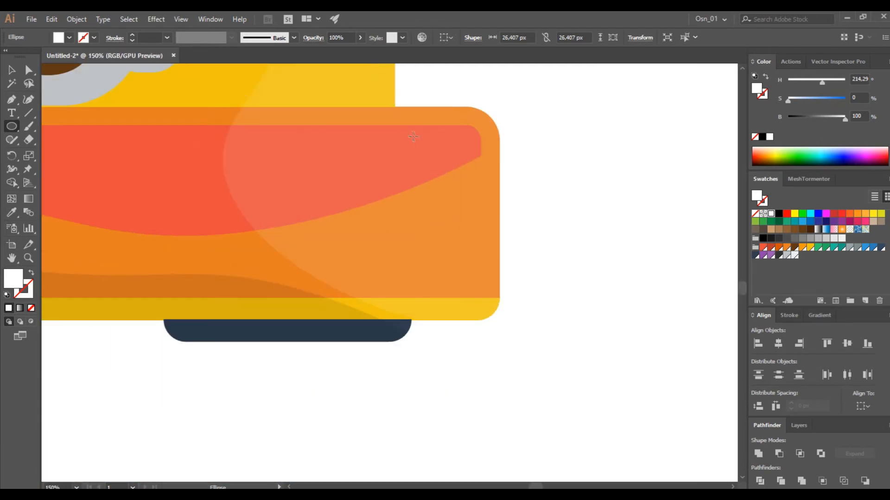
Draw white circles on the machine's base, including a large one near its right corner and two overlapping near the middle
left_click_drag(409, 141, 487, 218)
left_click_drag(468, 173, 463, 166)
scroll(287, 196, "down", 1)
left_click_drag(285, 193, 346, 244)
left_click_drag(270, 174, 321, 214)
left_click_drag(241, 176, 257, 192)
left_click_drag(292, 109, 317, 133)
Draw one circle over the display's right end and a smaller one on the red dome
scroll(274, 157, "down", 4)
scroll(260, 157, "up", 7)
mouse_move(255, 156)
left_mouse_down()
mouse_move(297, 183)
mouse_move(299, 197)
left_mouse_up()
left_click_drag(318, 120, 340, 141)
Select all the white circles and the ellipse and give them the large highlight's white fill at 10% opacity
left_click(15, 71)
left_click(285, 178, "shift")
left_click(393, 152, "shift")
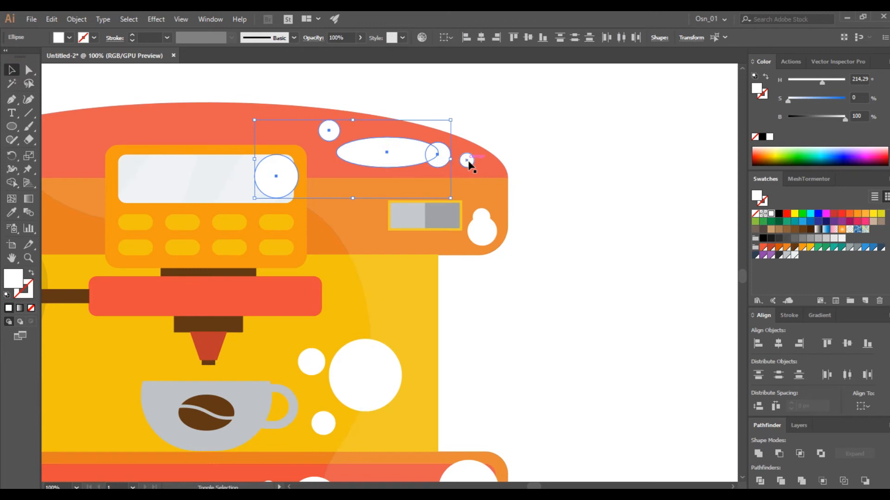
left_click(484, 219, "shift")
left_click(483, 239, "shift")
scroll(399, 330, "down", 3)
left_click(315, 285, "shift")
left_click(345, 303, "shift")
left_click(326, 345, "shift")
left_click(269, 407, "shift")
scroll(287, 407, "down", 3)
left_click(306, 355, "shift")
left_click(324, 391, "shift")
left_click(459, 327, "shift")
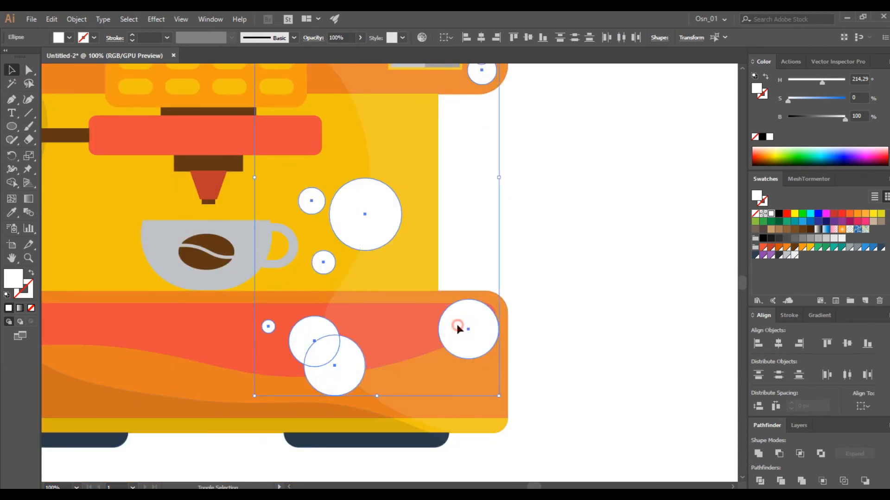
key("i")
left_click(409, 325)
left_click(14, 71)
left_click(602, 306)
Unite the three circles overlapping the large highlight's edge with the highlight, and send the merged shape backward
left_click(340, 383)
left_click(401, 328, "shift")
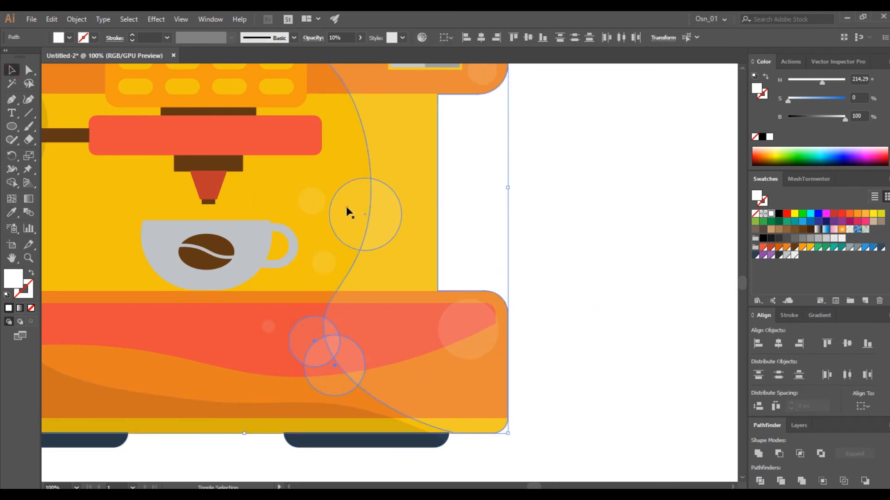
left_click(759, 454)
scroll(556, 213, "up", 6)
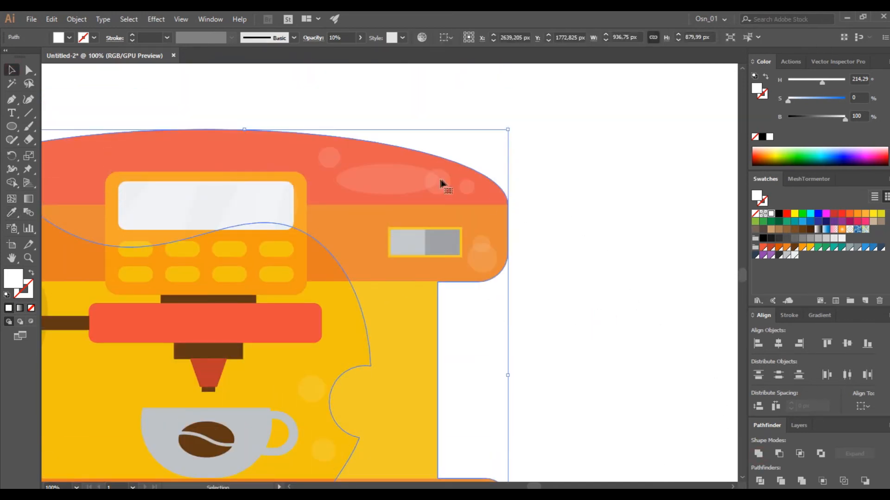
key("ctrl+shift+a")
left_click(355, 207)
key("ctrl+bracketleft")
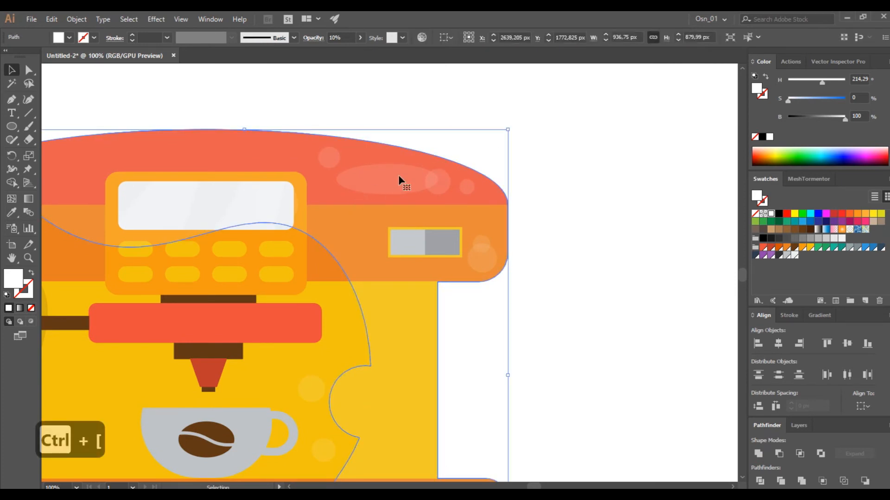
left_click(524, 230)
Bring the ellipse on the red dome to the front and unite it with the circle overlapping its right end
scroll(536, 222, "up", 1)
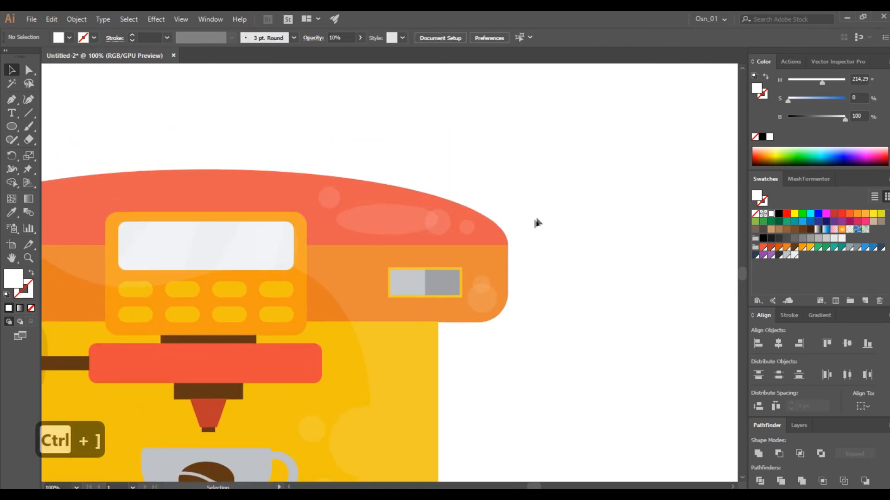
left_click(329, 198)
left_click(387, 220)
left_click(400, 220, "ctrl")
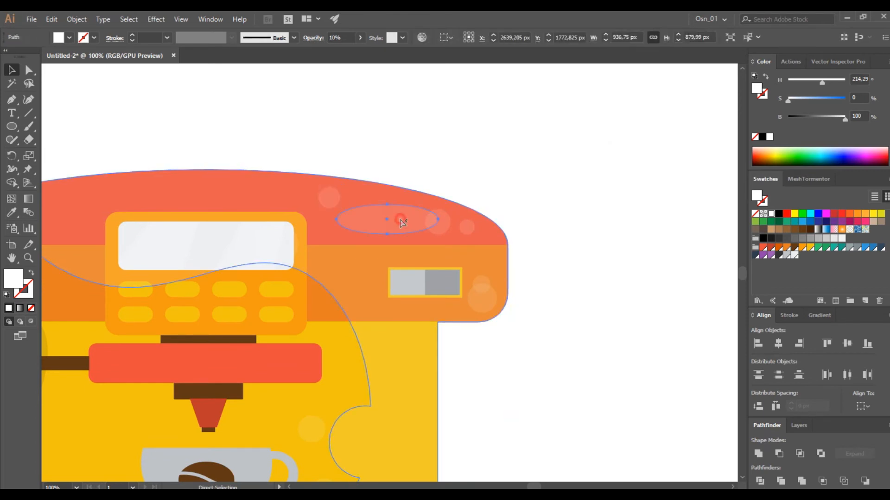
key("ctrl+shift+bracketright")
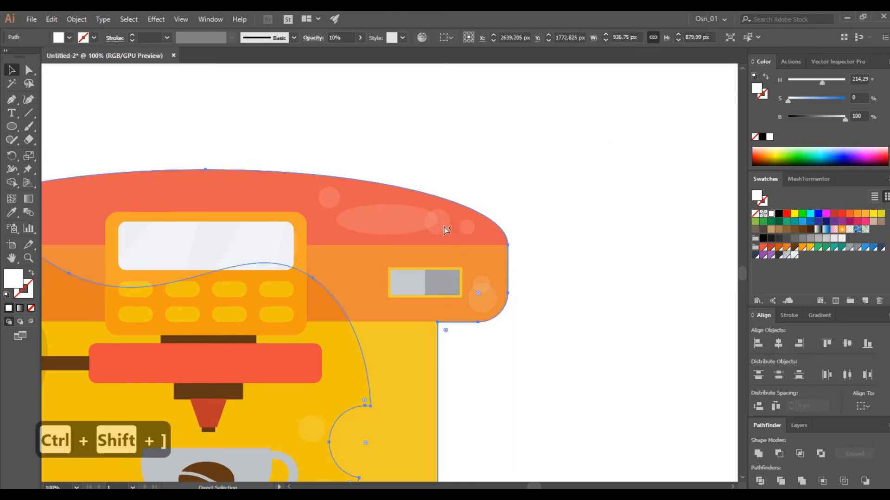
left_click(437, 221, "shift")
left_click(759, 455)
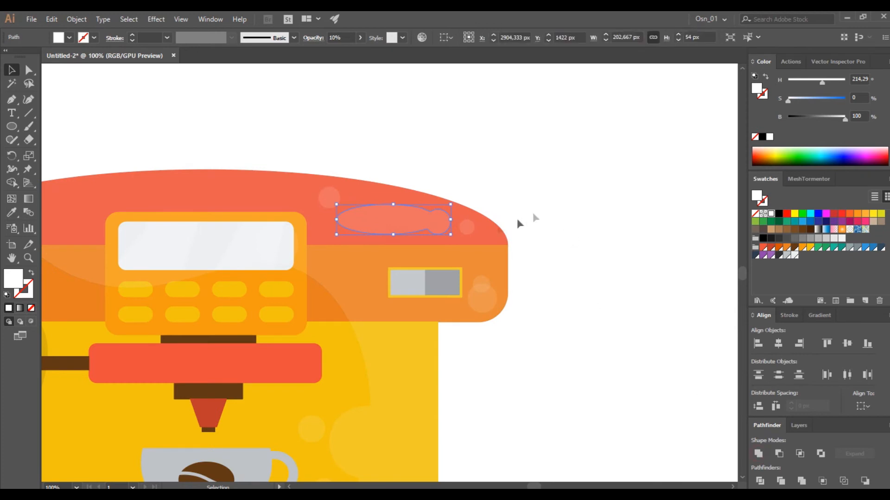
Bring the circle in the head's lower-right corner to the front and unite it with the smaller circle above it
left_click(512, 192)
left_click(484, 300)
key("ctrl+shift+bracketright")
scroll(500, 285, "up", 4)
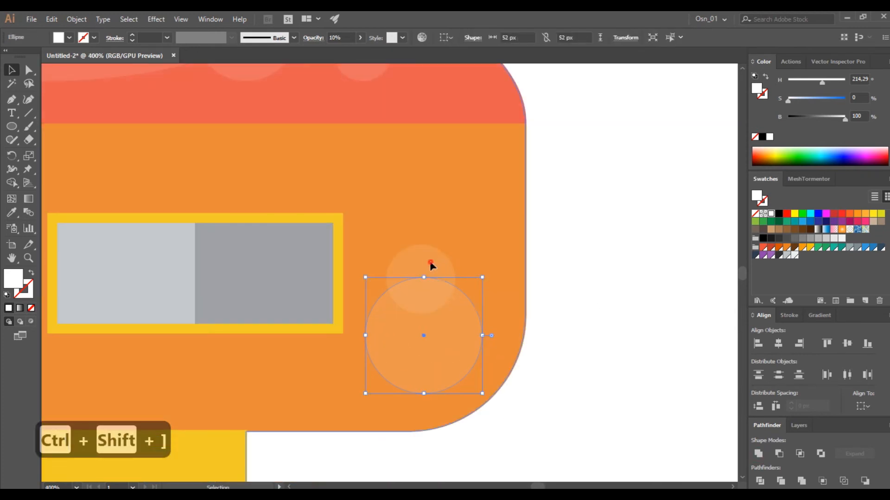
key("ctrl+shift+a")
left_click(426, 262)
left_click(433, 332, "shift")
left_click(759, 454)
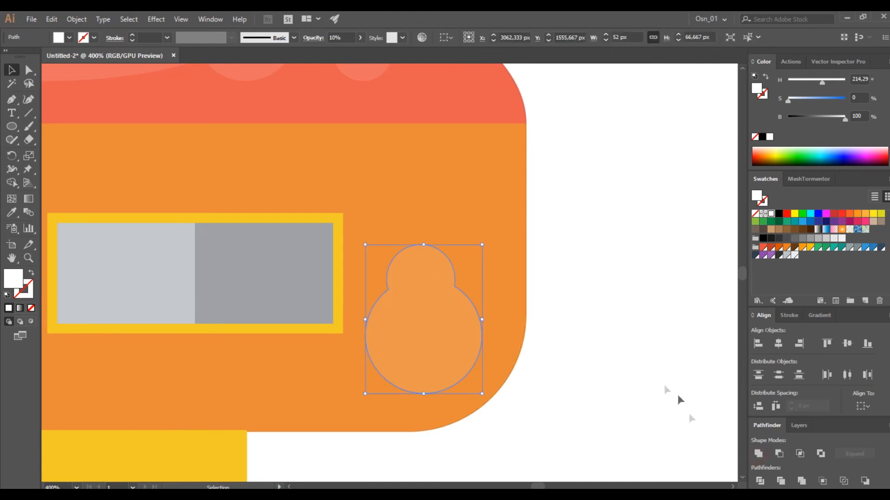
left_click(626, 329)
Paste a copy of the red handle in front and shrink it to about 91 by 25.5 px within the handle
scroll(623, 326, "down", 7)
scroll(602, 371, "down", 3)
scroll(586, 392, "right", 3)
scroll(417, 317, "up", 3)
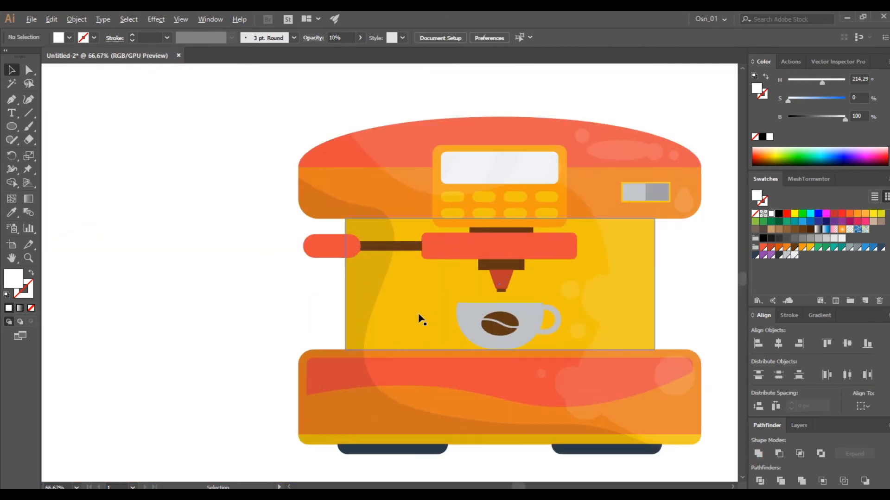
left_click(258, 218)
scroll(260, 227, "up", 2)
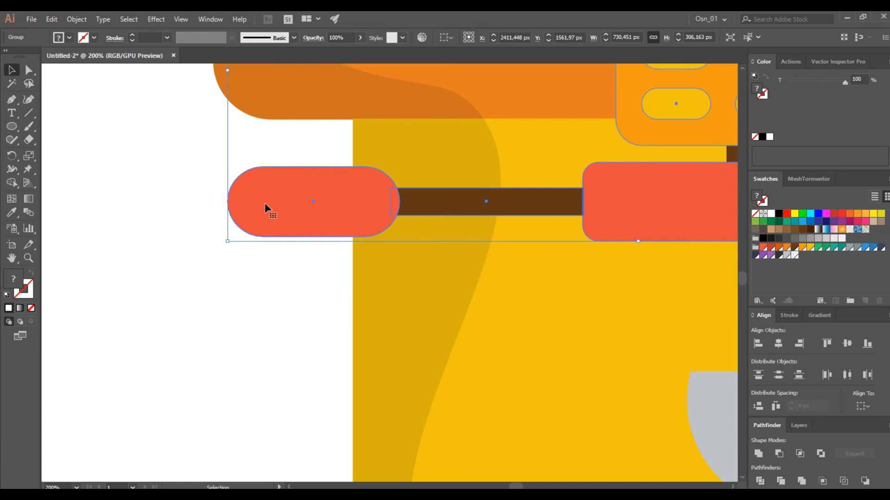
double_click(268, 209)
double_click(277, 188)
left_click(299, 210)
key("ctrl+c")
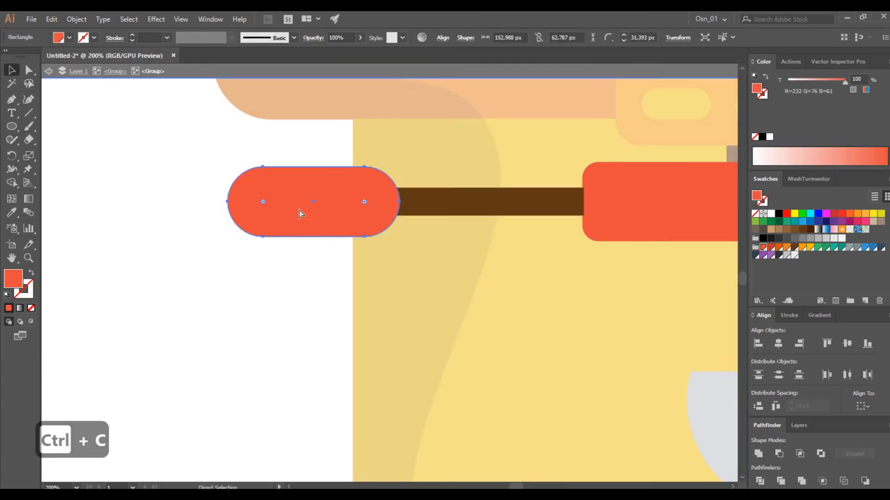
key("ctrl+f")
left_click_drag(313, 237, 315, 208)
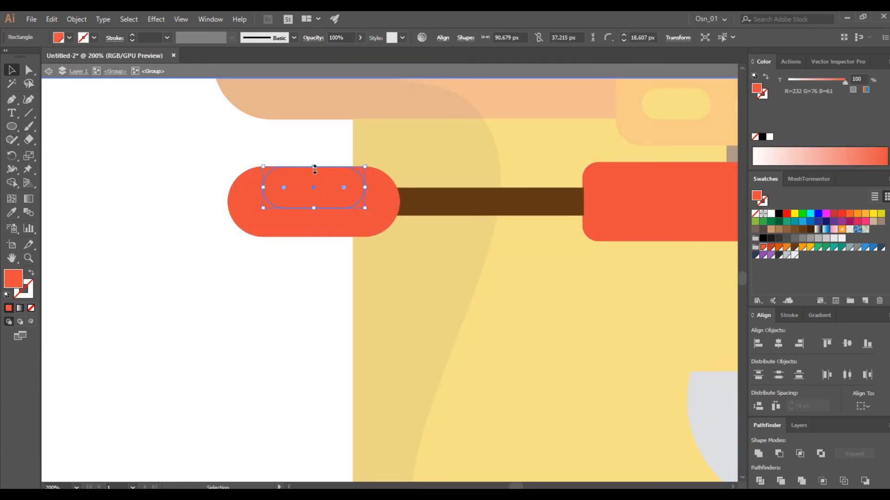
Give the small handle copy the shadow's black fill at 10% opacity and leave the group
scroll(330, 194, "down", 3)
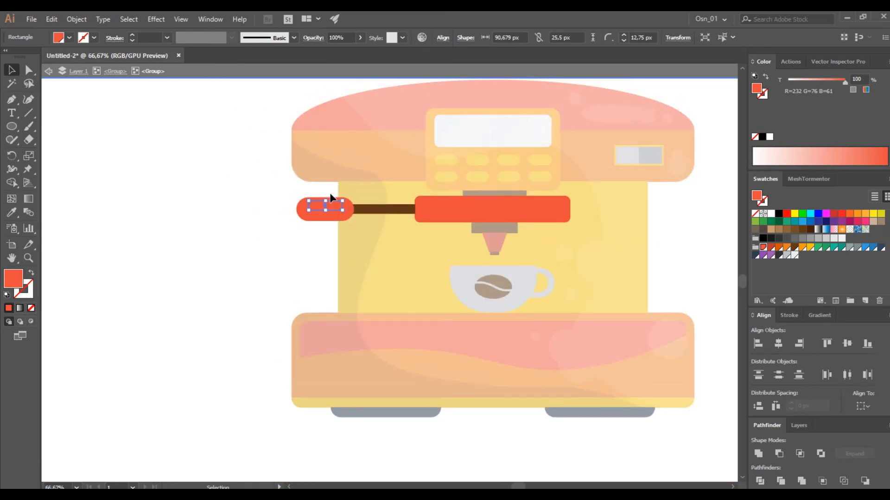
left_click(373, 224)
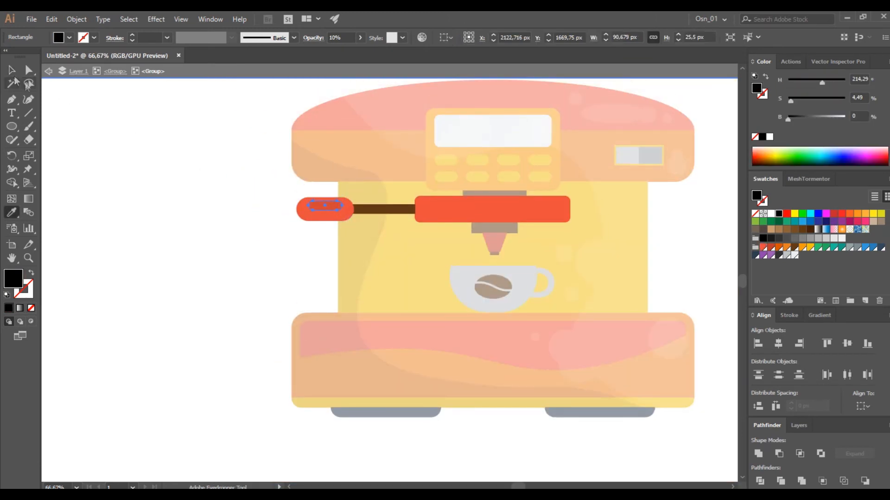
double_click(226, 209)
Paste a copy of the red bar in front and shrink it to about 249 by 23 px near the bar's upper-right edge
scroll(267, 209, "up", 2)
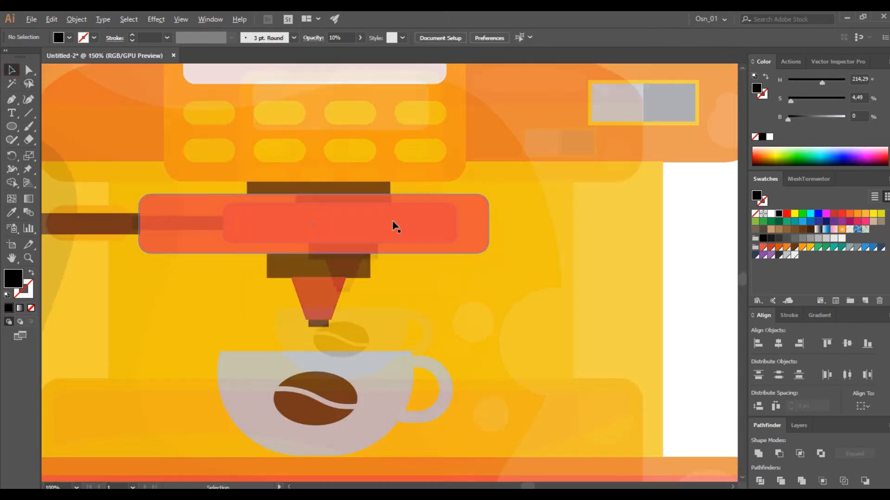
double_click(377, 228)
double_click(398, 229)
key("ctrl+c")
key("ctrl+f")
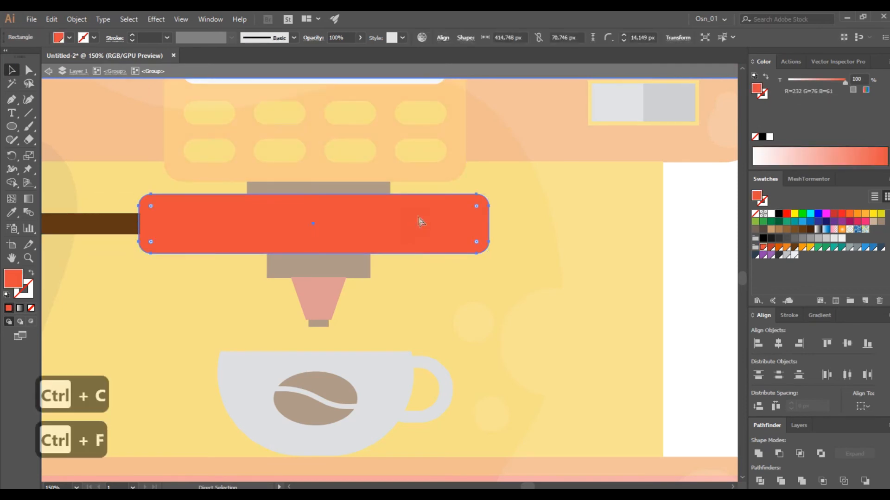
left_click_drag(139, 255, 278, 214)
left_click_drag(331, 199, 366, 210)
key("v")
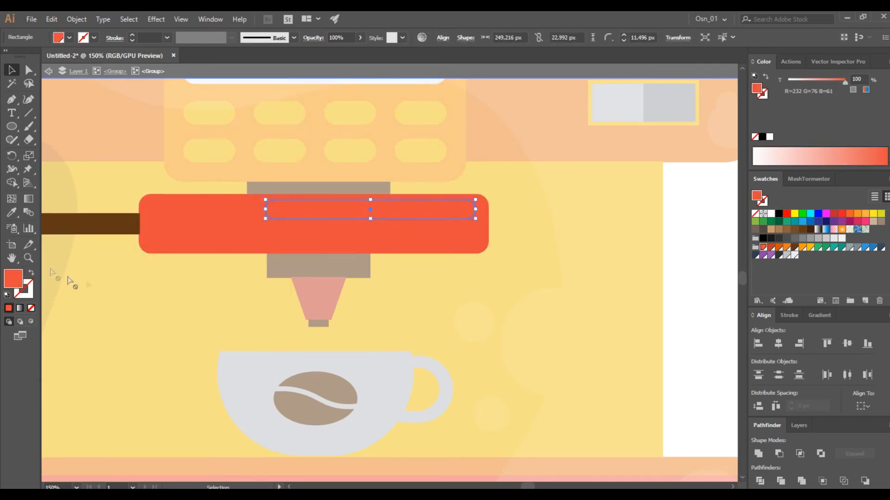
Give the narrow copy on the red bar the shadow's black fill at 10% opacity and exit group editing
key("u")
key("i")
left_click(56, 257)
left_click(12, 70)
scroll(271, 234, "down", 3)
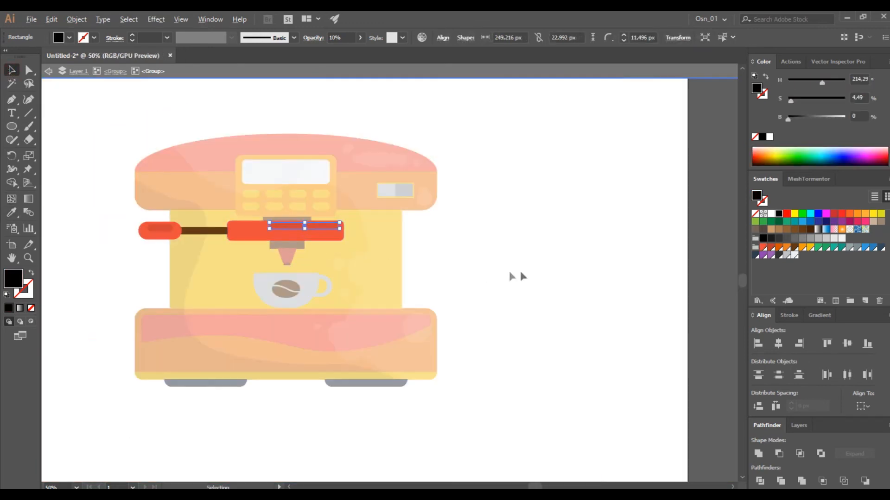
double_click(520, 273)
Draw a 39 by 171 px black vertical rectangle beside the machine and fully round its upper corners
scroll(394, 303, "left", 5)
scroll(391, 382, "down", 3)
scroll(327, 360, "up", 1)
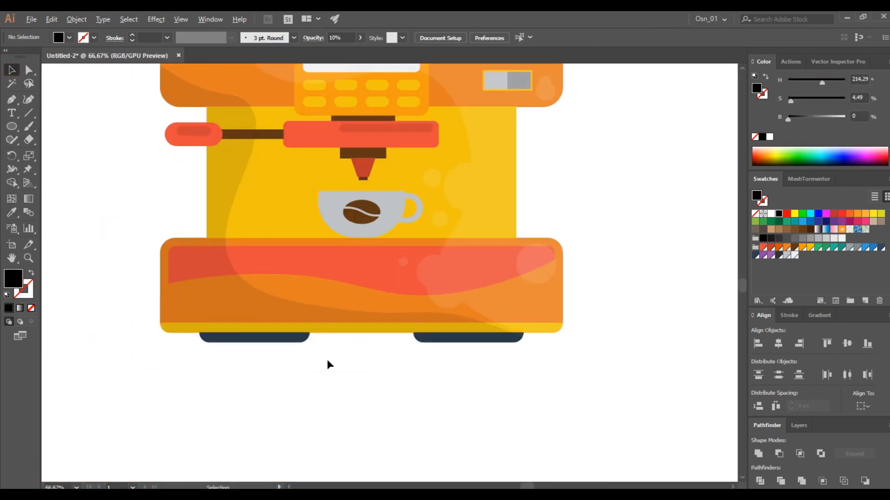
scroll(327, 360, "up", 1)
scroll(264, 341, "up", 3)
key("m")
scroll(146, 199, "left", 3)
left_click_drag(83, 204, 107, 300)
key("a")
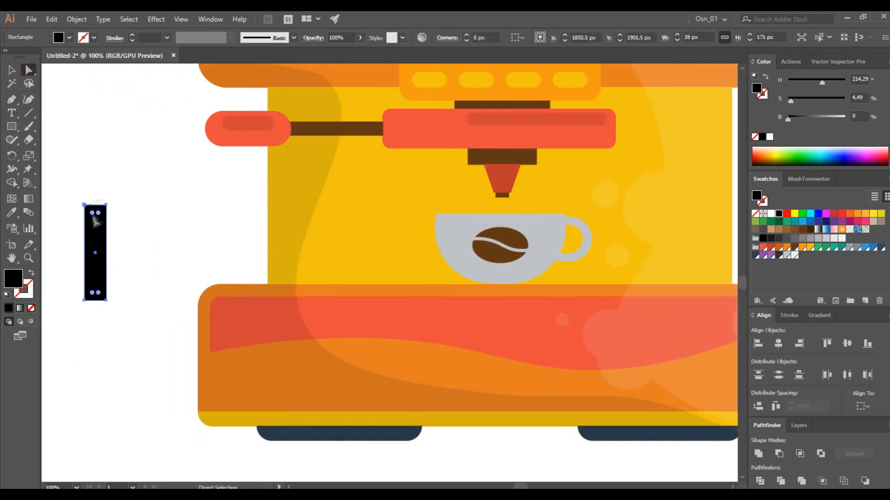
left_click_drag(75, 190, 114, 220)
key("v")
left_click(157, 194)
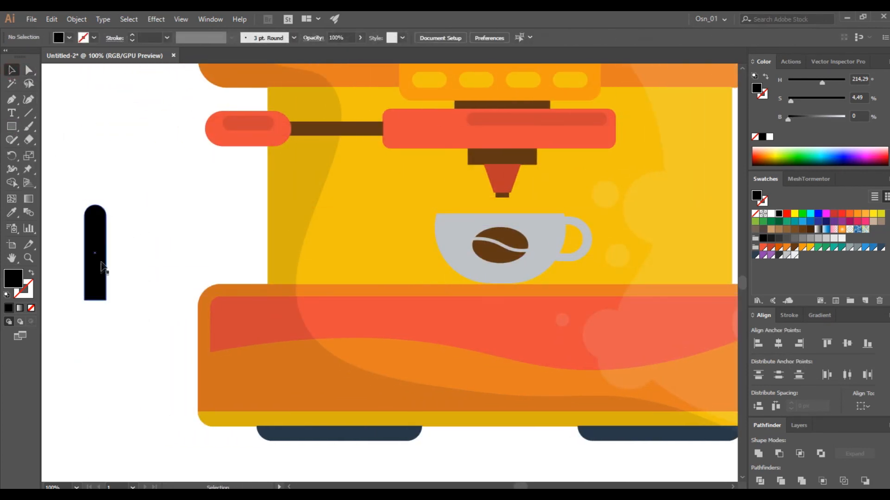
Shrink the round-topped bar to about 24 by 105 px at 10% opacity and stand it on the base at the yellow body's left
left_click_drag(100, 271, 103, 267)
left_click_drag(110, 202, 100, 237)
key("1")
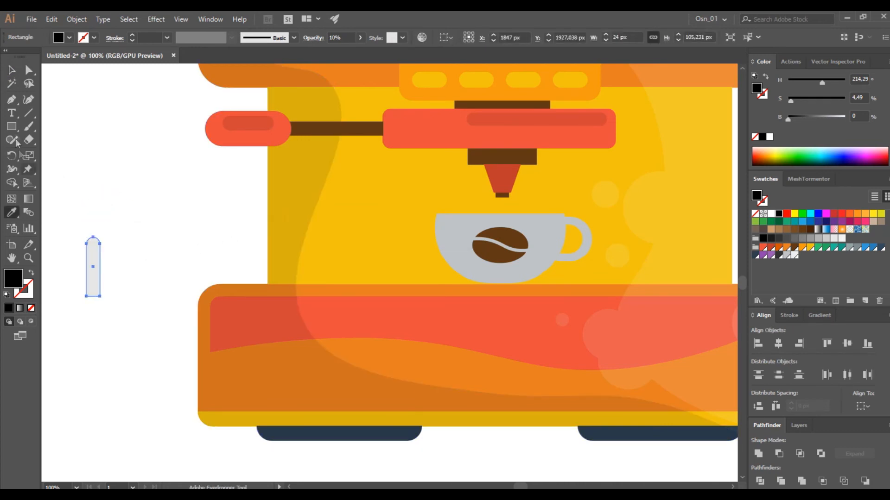
left_click_drag(91, 285, 279, 274)
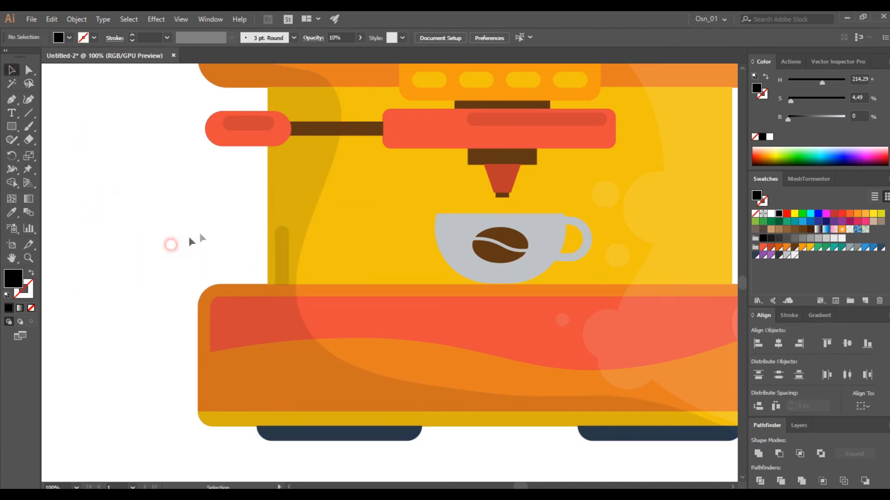
Place a horizontal copy of the translucent bar against the base's lower-left edge
scroll(176, 250, "right", 3)
left_click_drag(214, 273, 221, 383, "alt")
left_click_drag(151, 396, 137, 405)
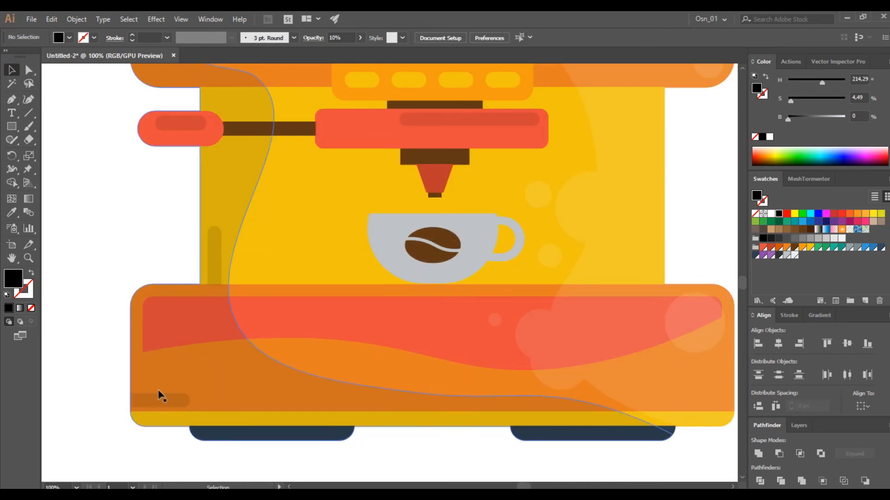
left_click(77, 329)
Place a mirrored copy of the translucent horizontal bar against the base's lower-right edge
scroll(137, 346, "up", 2)
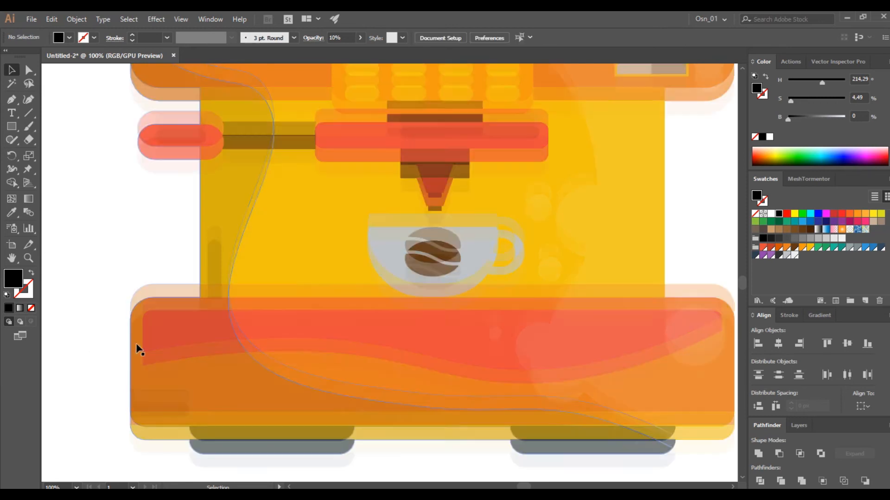
scroll(137, 352, "down", 1)
scroll(137, 353, "up", 1)
left_click_drag(147, 416, 556, 397)
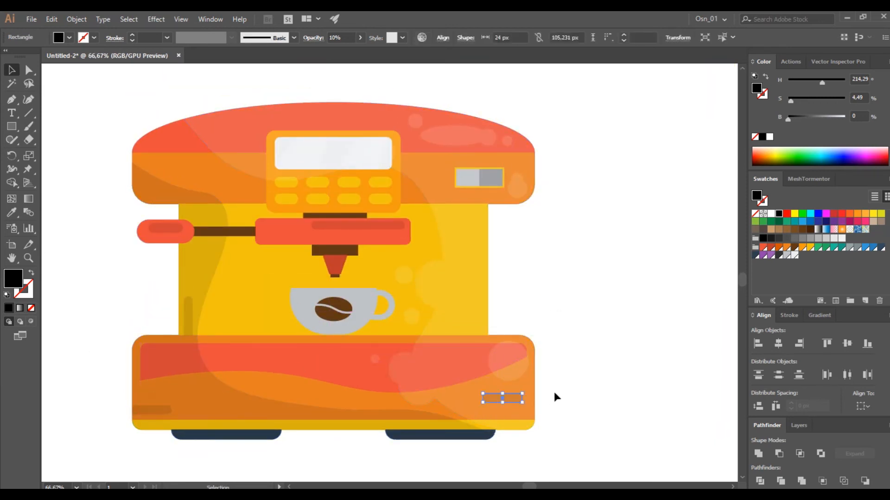
scroll(532, 412, "up", 3)
key("ctrl+shift+a")
left_click_drag(488, 378, 526, 418)
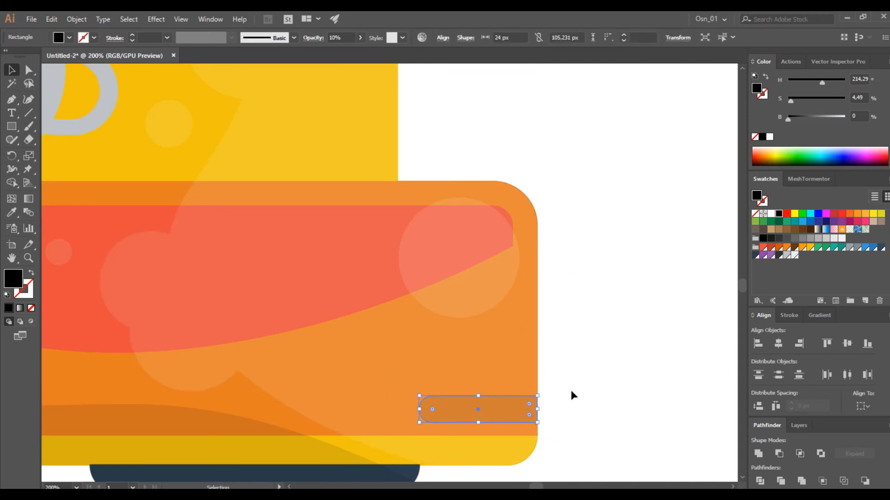
Give the bar at the base's lower-right edge the large highlight's white fill at 10% opacity
key("i")
left_click(509, 342)
key("v")
left_click(615, 216)
scroll(577, 315, "down", 2)
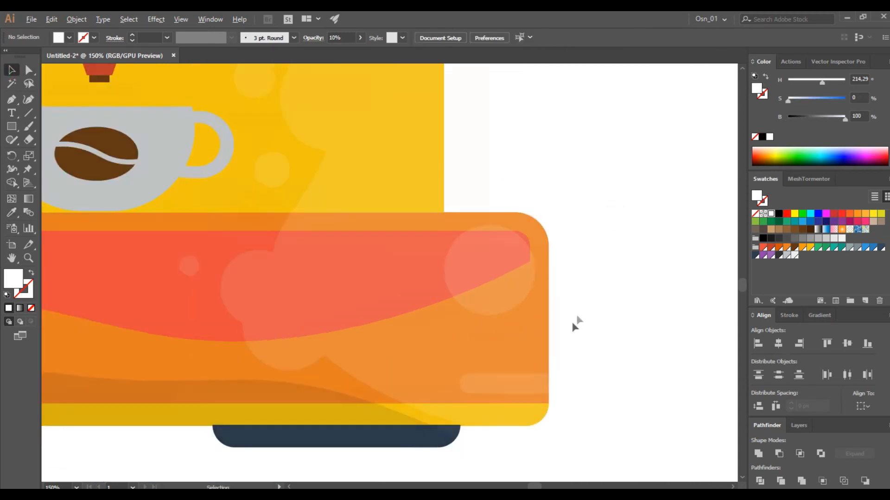
Place a vertical copy of the white translucent bar at the yellow body's right edge, hanging directly beneath the machine's head
scroll(563, 380, "up", 3)
left_click_drag(549, 468, 496, 208)
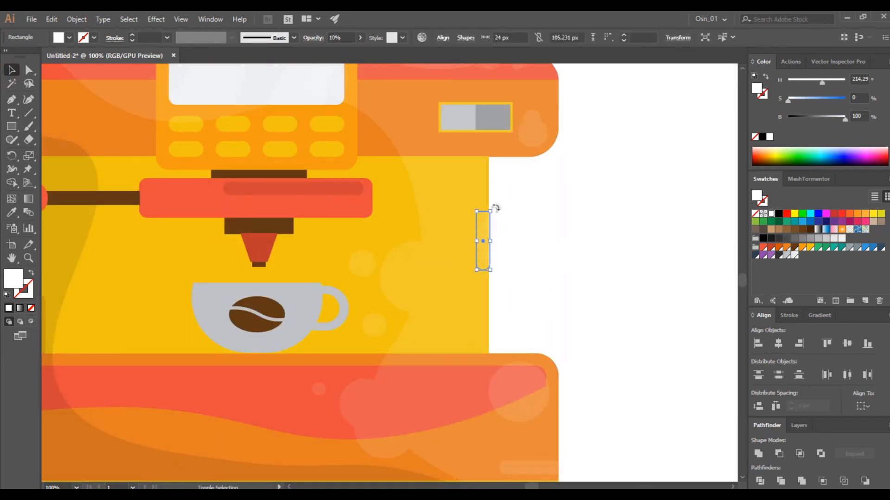
left_click_drag(469, 181, 475, 167)
left_click(505, 185)
scroll(565, 283, "down", 3)
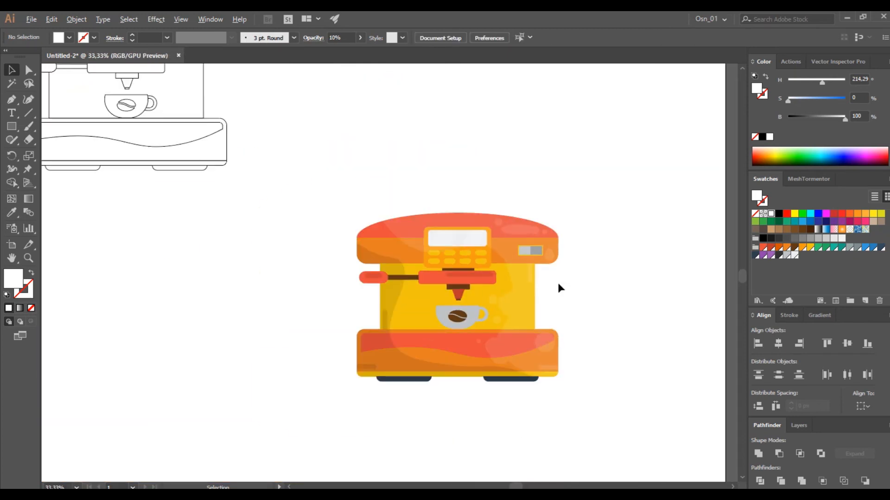
Delete the elongated highlight ellipse from the right side of the red dome
scroll(557, 296, "up", 1)
scroll(557, 296, "down", 1)
scroll(556, 296, "right", 1)
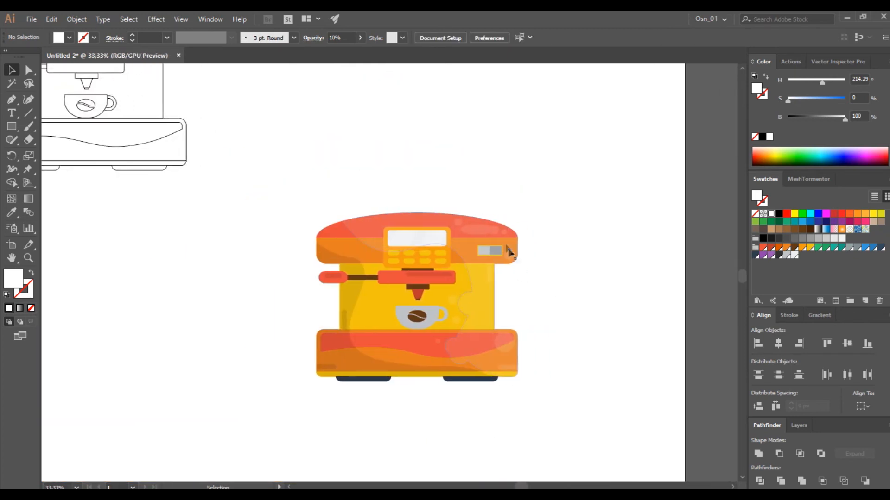
key("Delete")
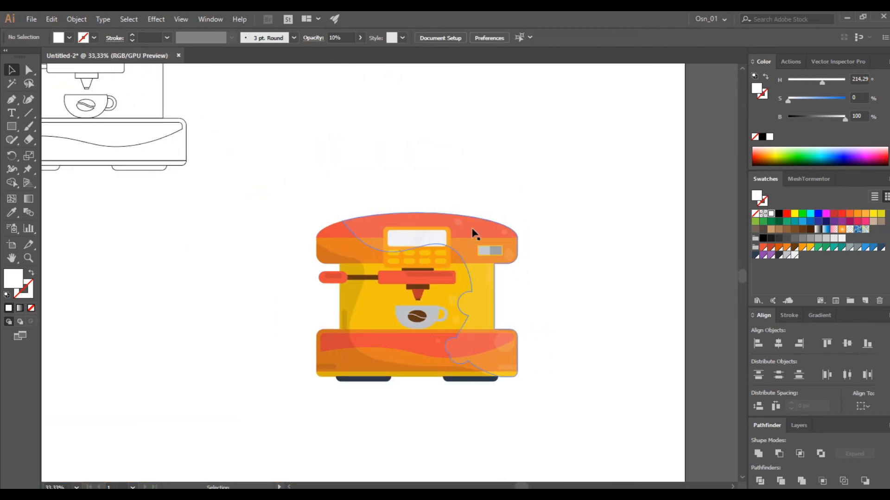
Move the dome's larger round highlight rightward so it sits beside the small round highlight
left_click(459, 223)
scroll(486, 234, "up", 3)
left_click_drag(411, 203, 511, 226)
left_click(610, 271)
mouse_move(562, 292)
left_mouse_down()
mouse_move(569, 280)
mouse_move(569, 295)
left_mouse_up()
left_click(608, 299)
scroll(606, 299, "down", 3)
scroll(608, 333, "down", 2)
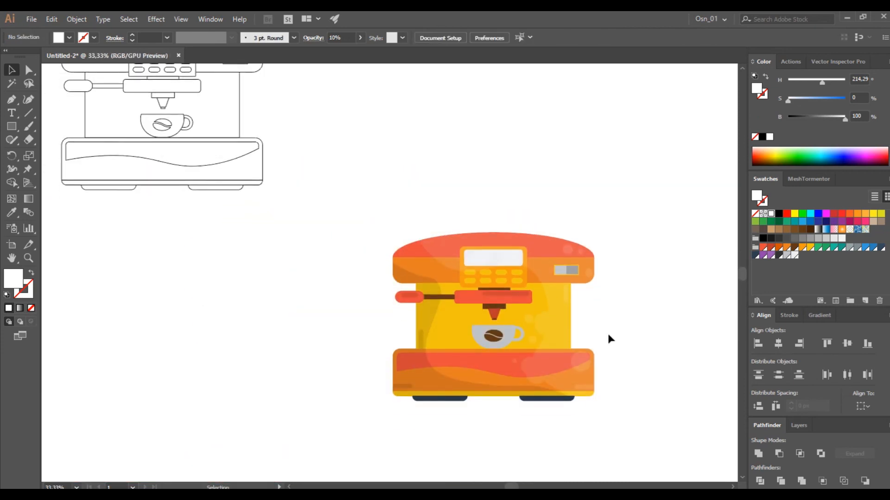
Set the opacity of the large curved black shadow over the machine's left side to 5%
scroll(607, 334, "down", 1)
scroll(608, 335, "right", 2)
left_click(402, 303)
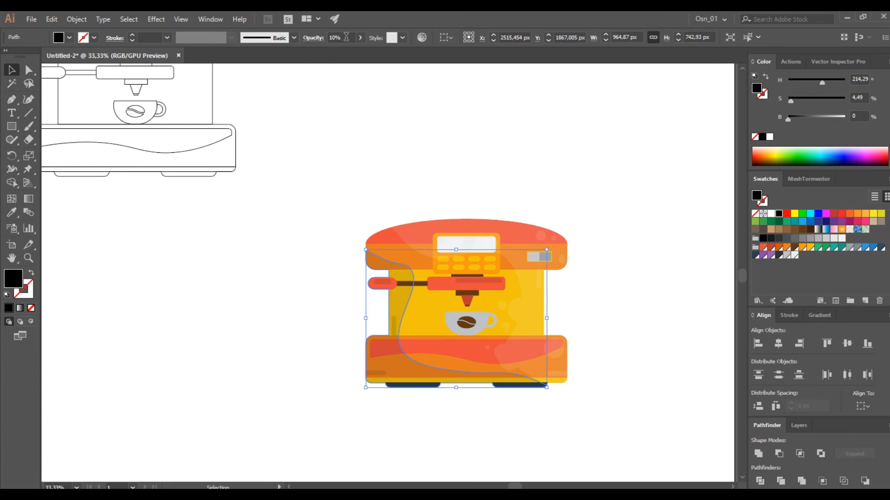
type("5")
key("Return")
left_click(412, 158)
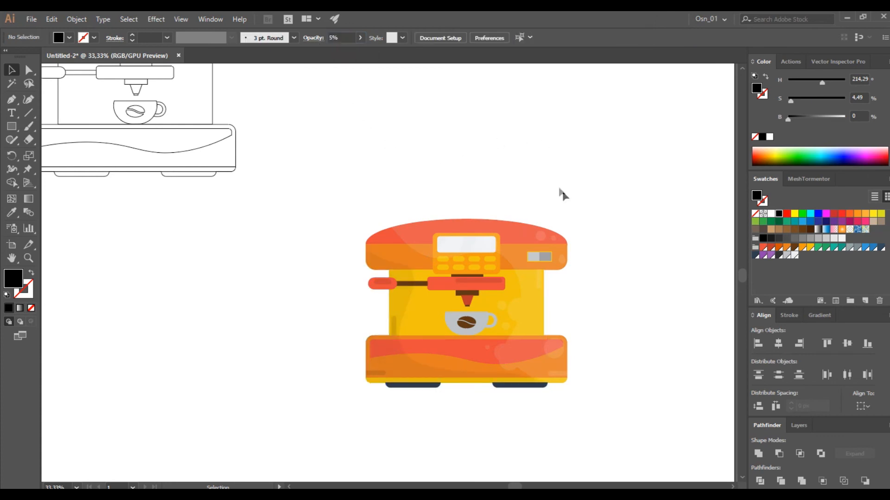
scroll(562, 236, "down", 1)
scroll(550, 260, "right", 1)
left_click_drag(333, 384, 333, 384)
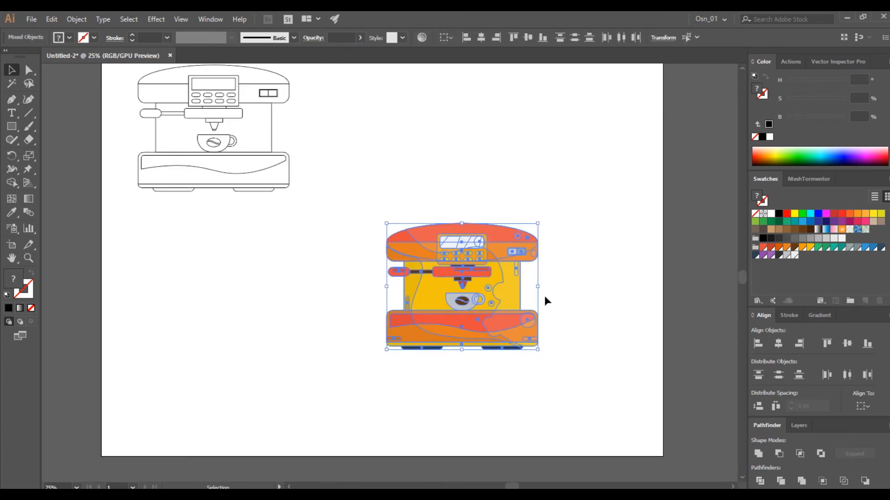
scroll(540, 304, "up", 2)
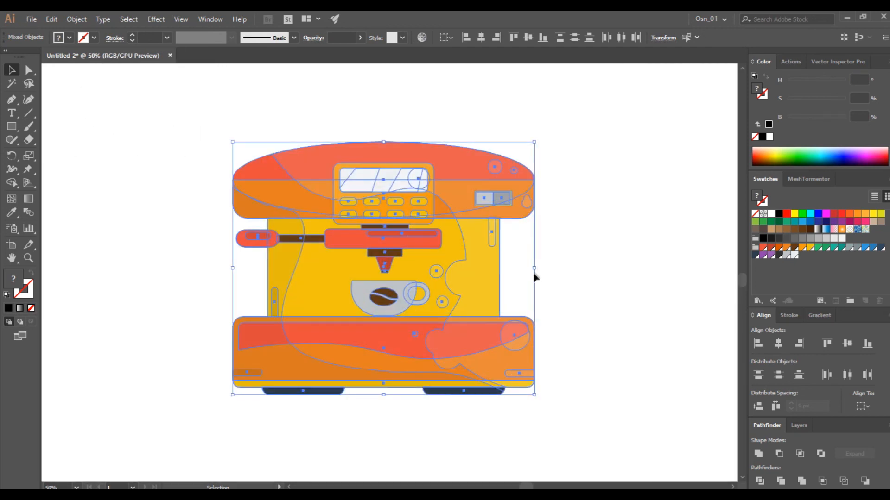
left_click(590, 294)
left_click(470, 257)
left_click(556, 278)
Place a copy of the whole coloured machine to its right and unite the copy into one silhouette
scroll(559, 278, "down", 2)
left_click_drag(572, 197, 384, 359)
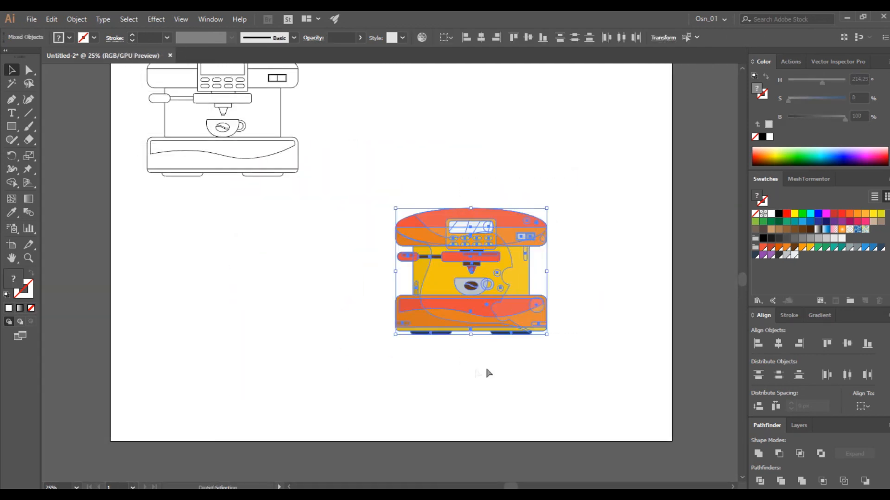
scroll(482, 364, "right", 3)
left_click_drag(364, 317, 540, 369)
left_click(758, 453)
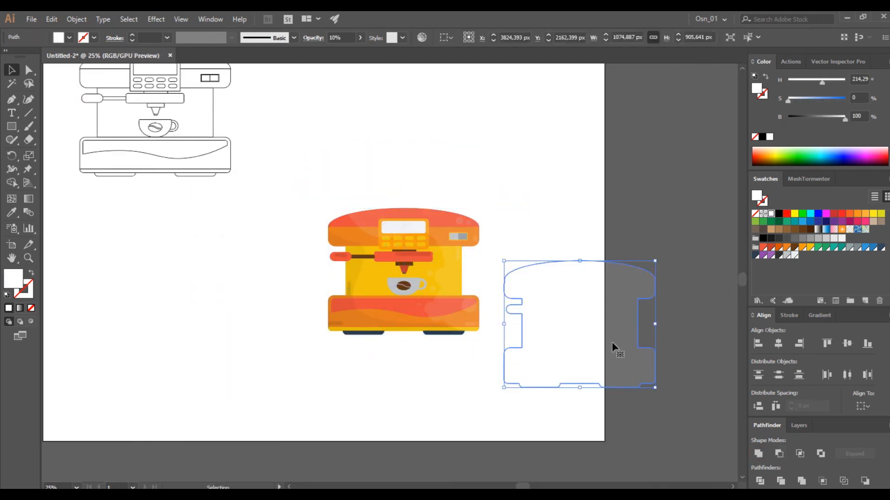
Fill the silhouette black, align it over the coloured machine, send it to the back and shift it 50 px left
left_click(778, 213)
left_click_drag(536, 335, 392, 291)
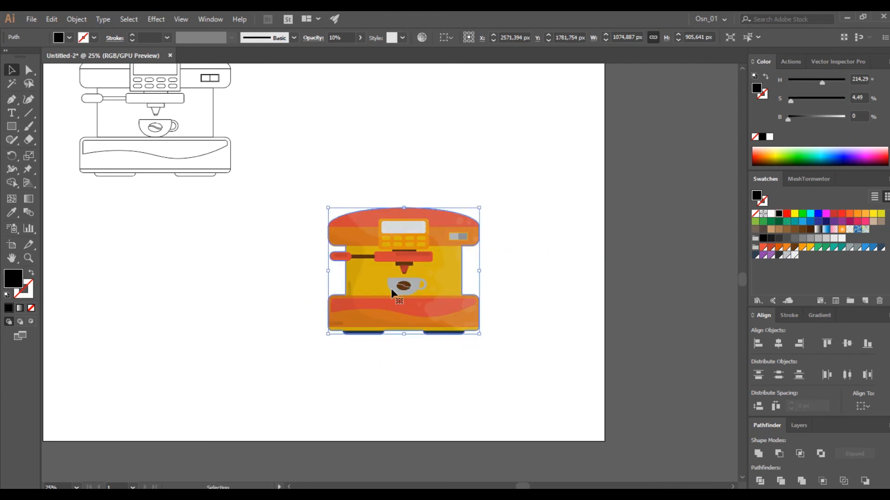
key("ctrl+shift+bracketleft")
key("shift+Left")
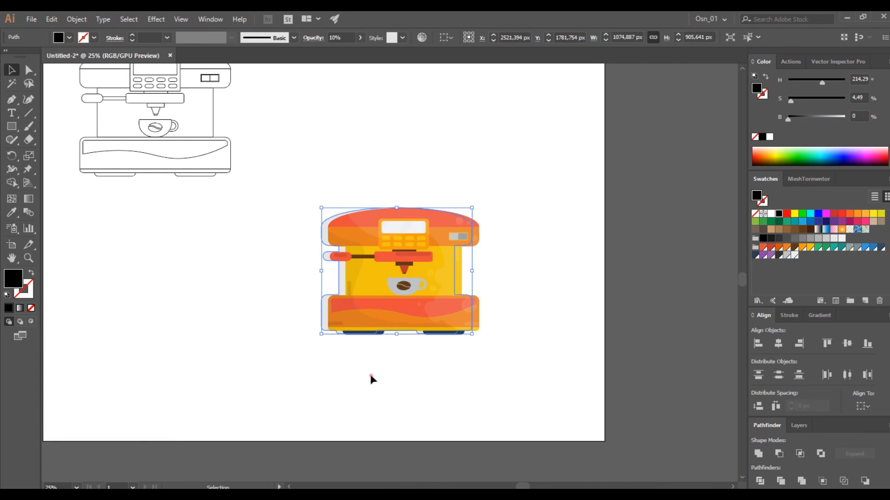
left_click(413, 377)
Draw a flat ellipse about 1126 by 51 px under the feet, match the silhouette's 10% black and send it to the back
scroll(412, 377, "up", 2)
left_click_drag(23, 132, 54, 153)
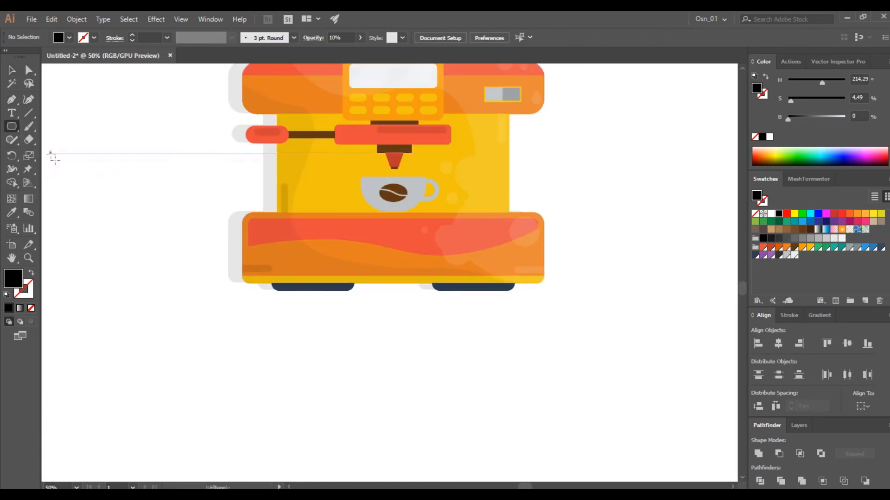
left_click_drag(213, 294, 528, 283)
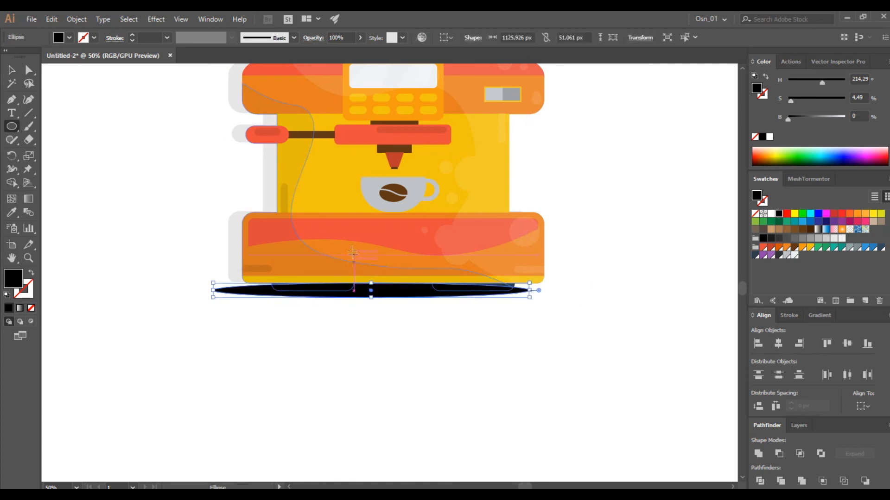
key("i")
left_click(239, 234)
left_click(13, 71)
key("ctrl+shift+bracketleft")
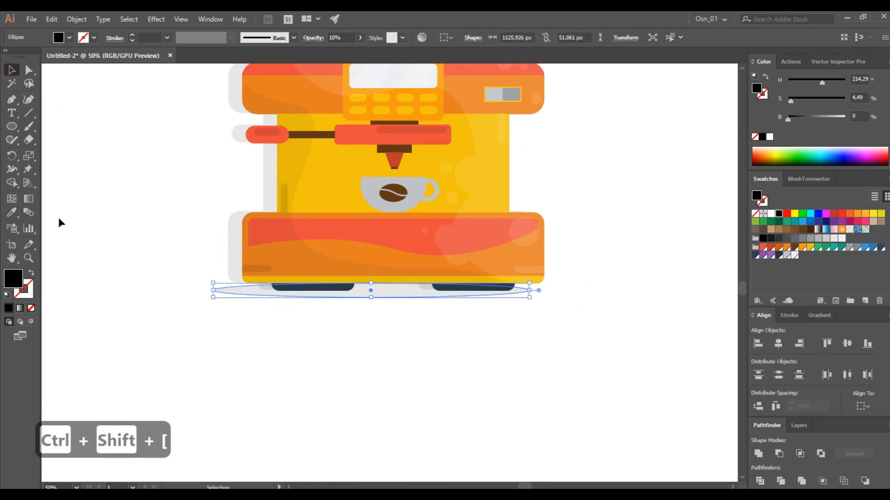
Reduce the ground shadow ellipse's height to about 37 px, keeping it beneath the machine's feet
scroll(418, 302, "up", 2)
left_click_drag(324, 265, 327, 268)
left_click_drag(342, 282, 342, 280)
scroll(230, 320, "down", 2)
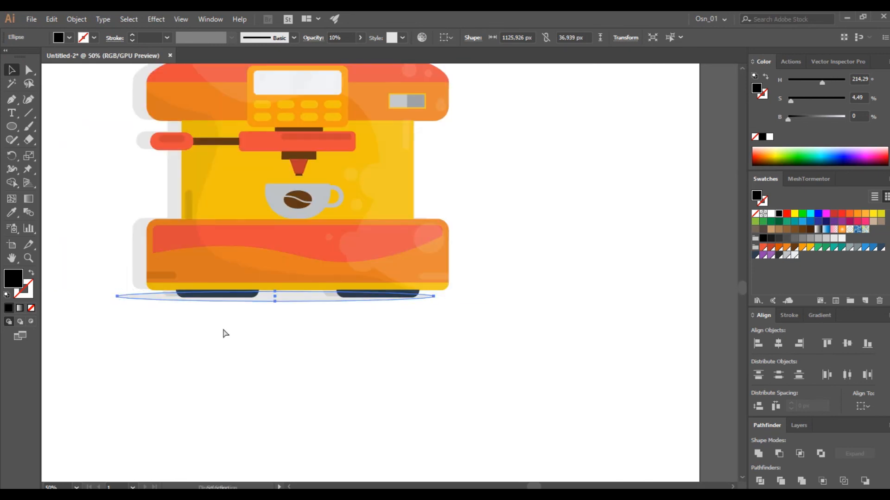
Merge the ground ellipse with the offset silhouette into one shadow shape and send it to the back
scroll(227, 320, "left", 6)
left_click(243, 274)
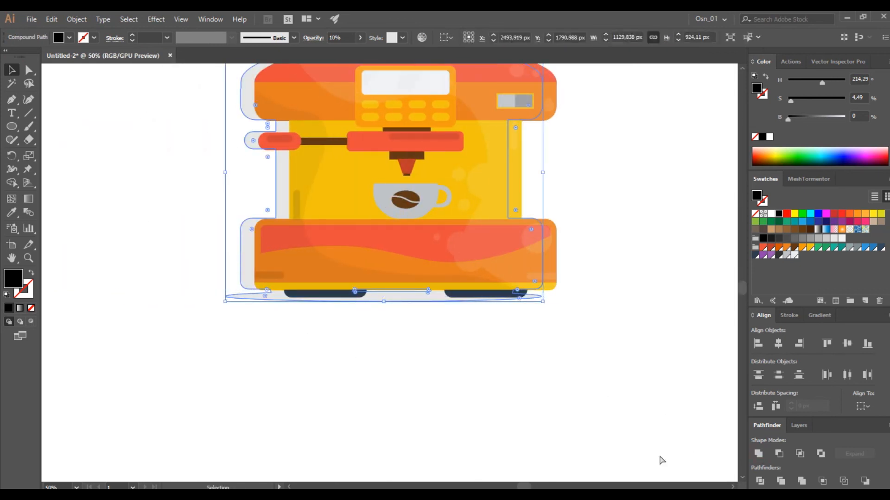
key("ctrl+shift+bracketleft")
left_click(421, 353)
scroll(424, 338, "down", 2)
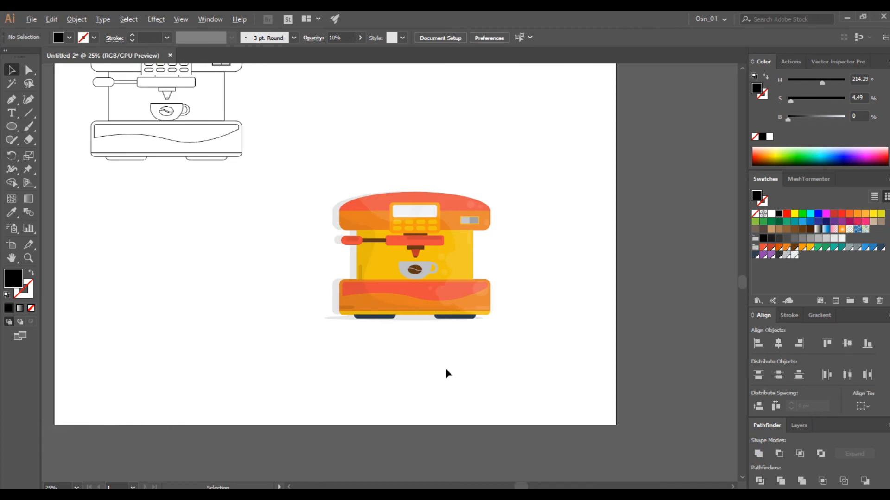
Open the cup group for editing and try a white fill on the cup's body and handle
scroll(446, 372, "up", 2)
left_click(385, 293)
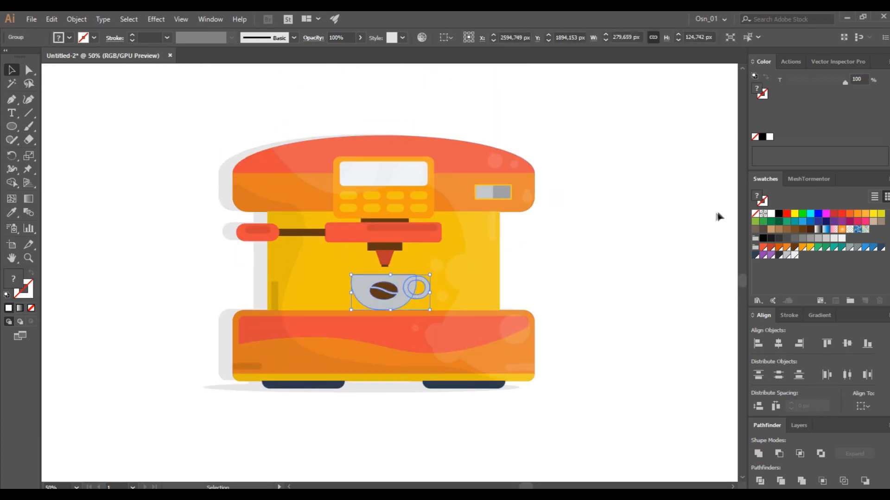
scroll(407, 289, "up", 3)
double_click(385, 285)
key("ctrl+a")
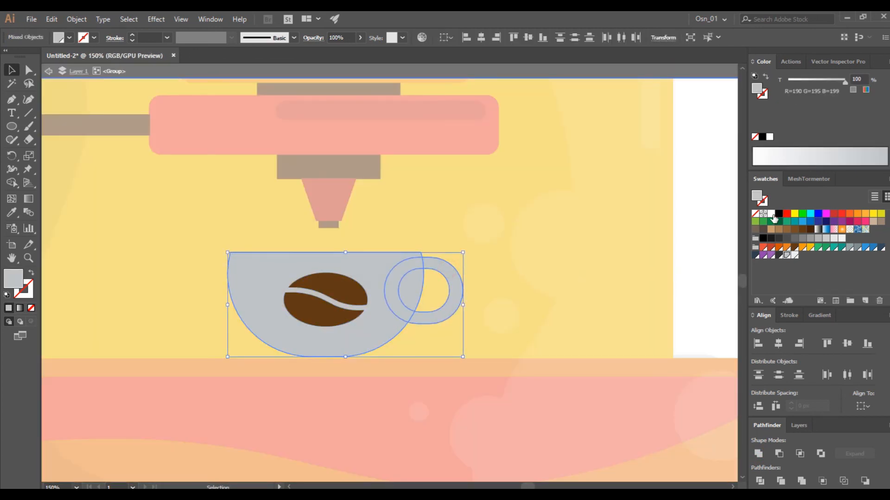
left_click(771, 215)
scroll(588, 276, "down", 4)
scroll(542, 274, "up", 4)
scroll(562, 277, "right", 1)
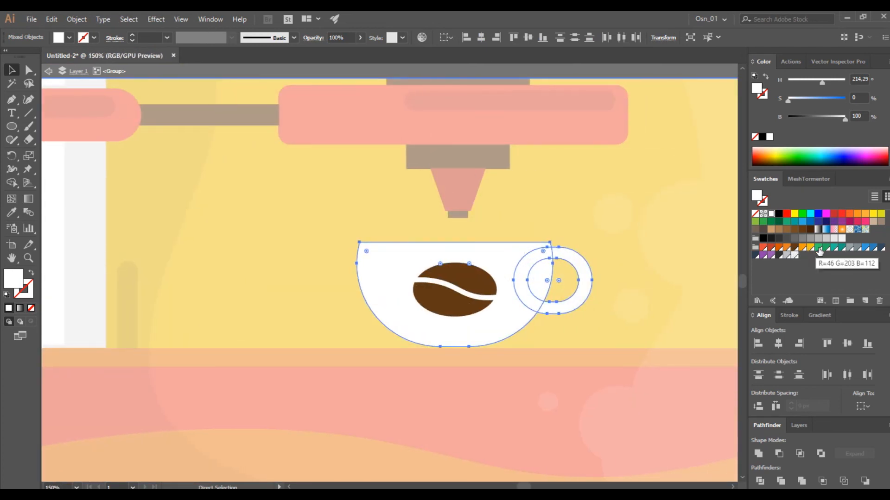
Fill the cup's body and handle with green R=37 G=174 B=96 and exit group editing
left_click(819, 251)
left_click(826, 247)
scroll(648, 310, "down", 3)
scroll(662, 296, "right", 1)
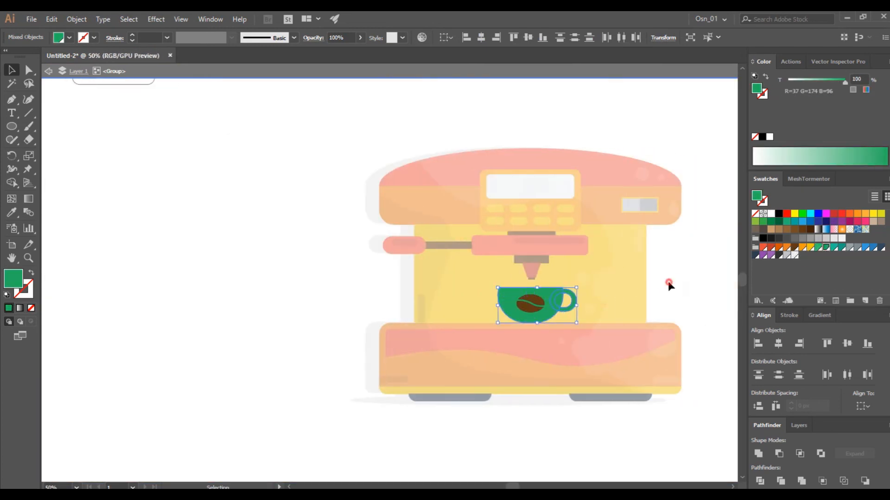
double_click(669, 285)
Inside the cup group, duplicate the body and subtract a down-left offset copy, leaving a band along the rim and right side
scroll(663, 292, "down", 2)
scroll(556, 297, "up", 4)
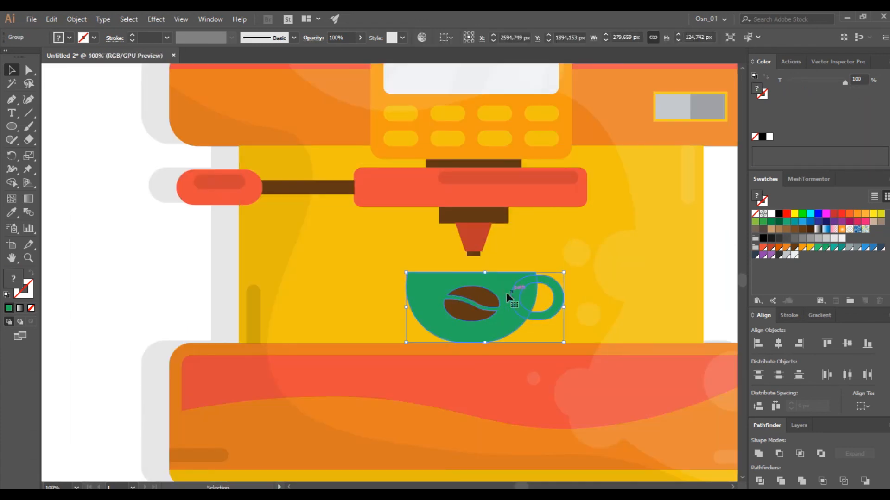
double_click(508, 297)
scroll(515, 301, "up", 2)
left_click(516, 305)
key("ctrl+c")
key("ctrl+f")
mouse_move(518, 308)
left_mouse_down()
mouse_move(499, 293)
mouse_move(500, 312)
mouse_move(512, 309)
left_mouse_up()
left_click(548, 260, "shift")
left_click(778, 455)
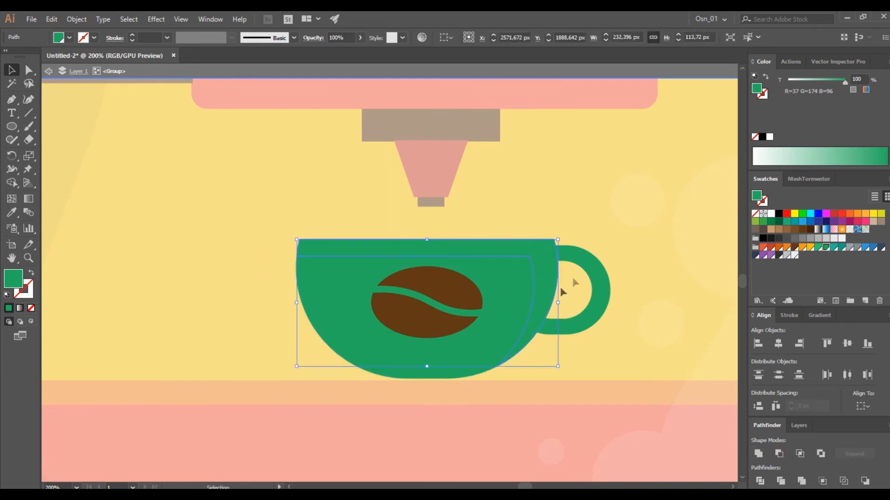
Fill the cup's rim band with lighter green R=46 G=203 B=112, round its inner corner and exit group editing
left_click(842, 248)
left_click(818, 248)
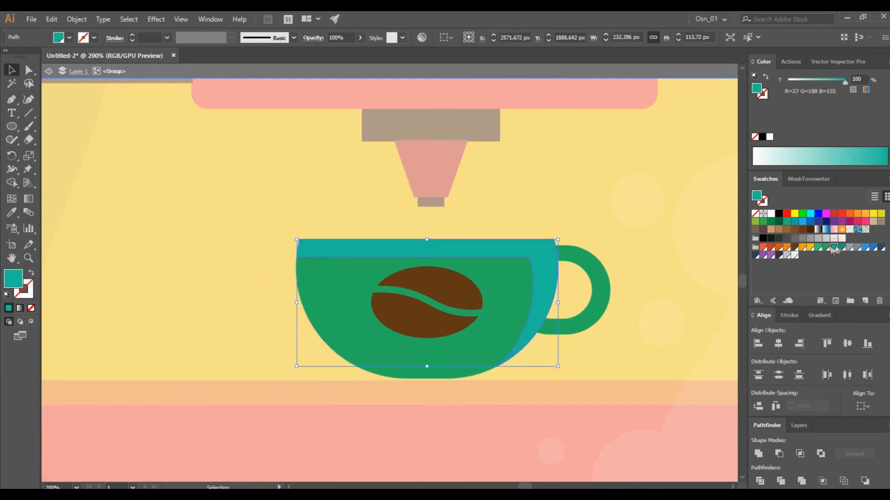
key("a")
left_click_drag(522, 264, 504, 284)
left_click(15, 74)
scroll(241, 246, "down", 4)
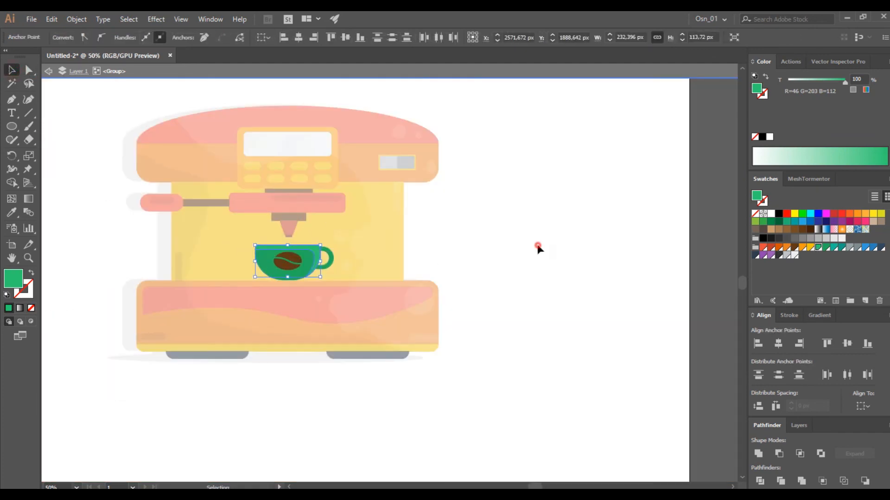
double_click(537, 245)
scroll(459, 267, "down", 1)
scroll(436, 268, "up", 1)
scroll(436, 268, "up", 1)
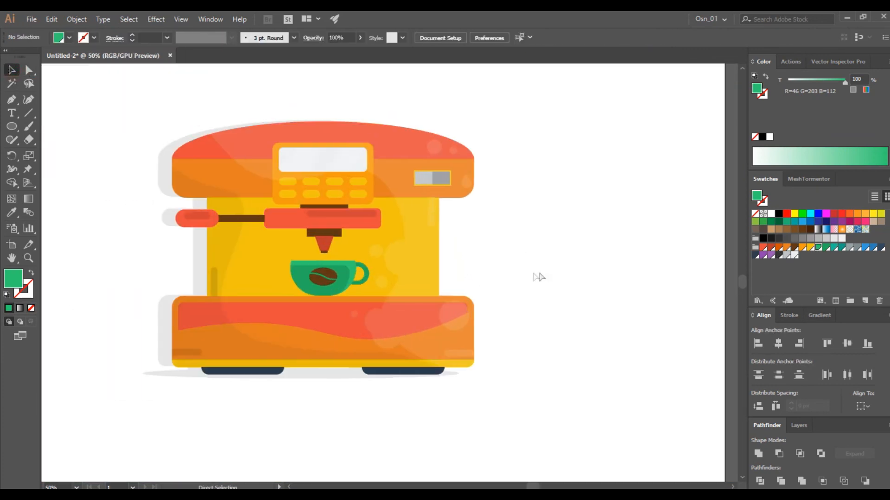